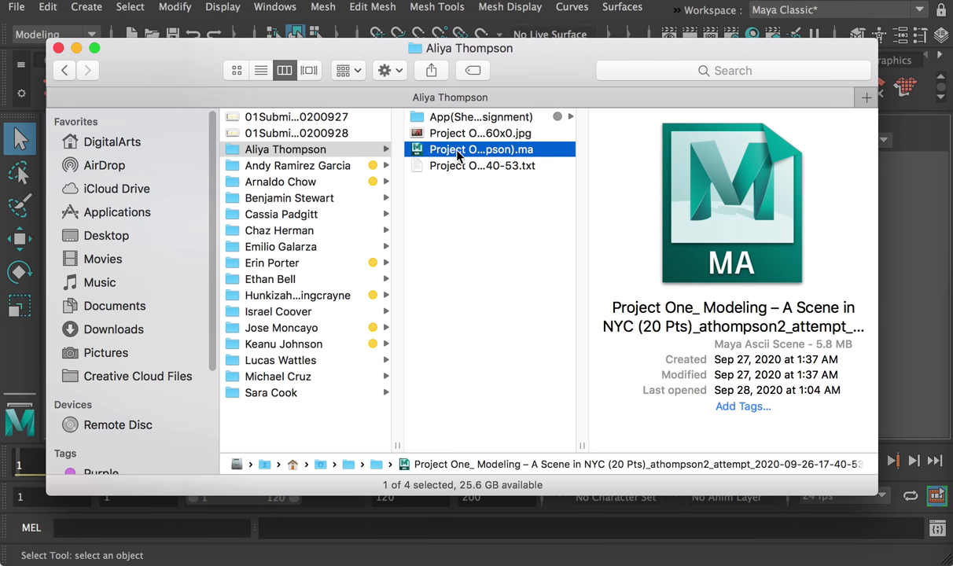
Open the row-house reference JPG from the first student's folder, examine the facades, and close the image.
{"action": "left_click", "coordinate": [453, 134]}
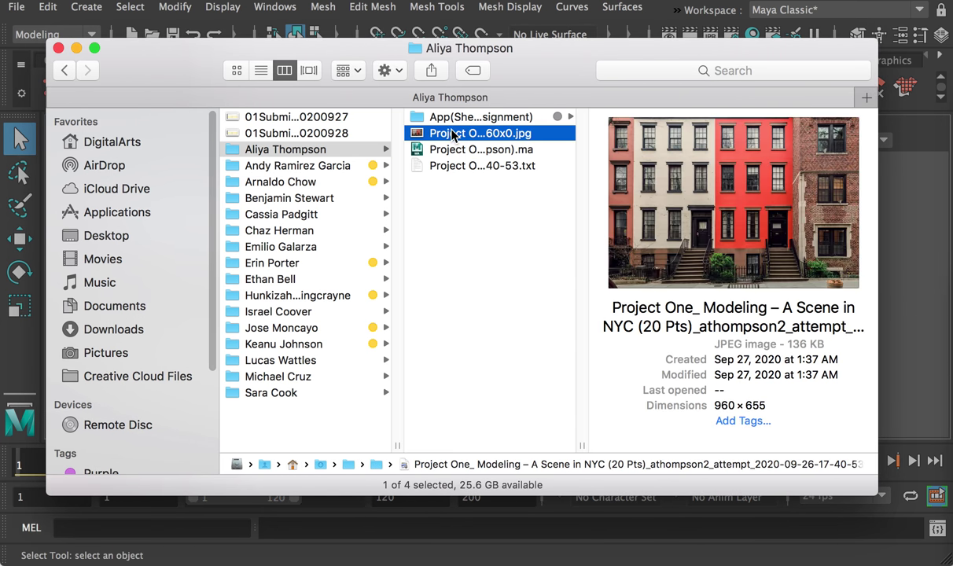
{"action": "double_click", "coordinate": [454, 135]}
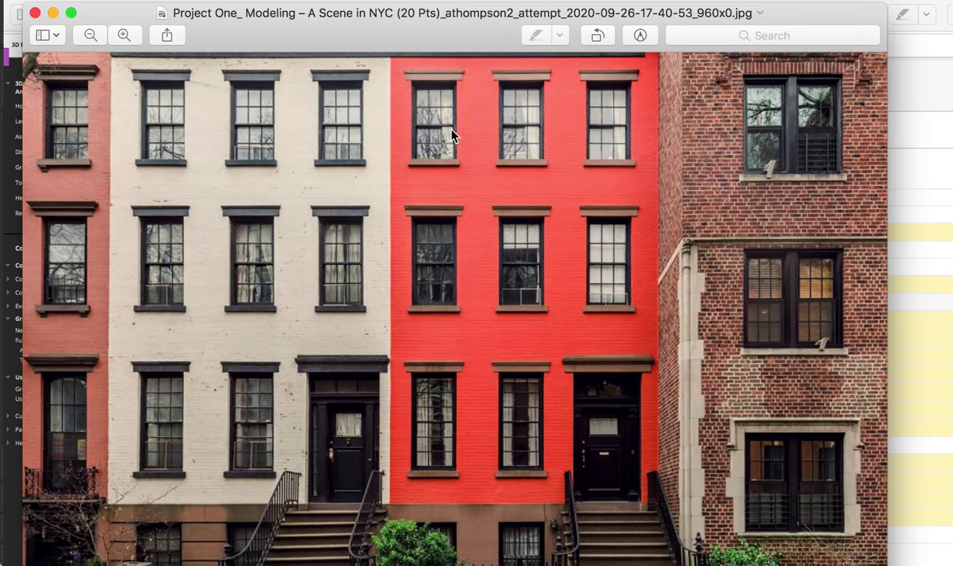
{"action": "left_click", "coordinate": [20, 2]}
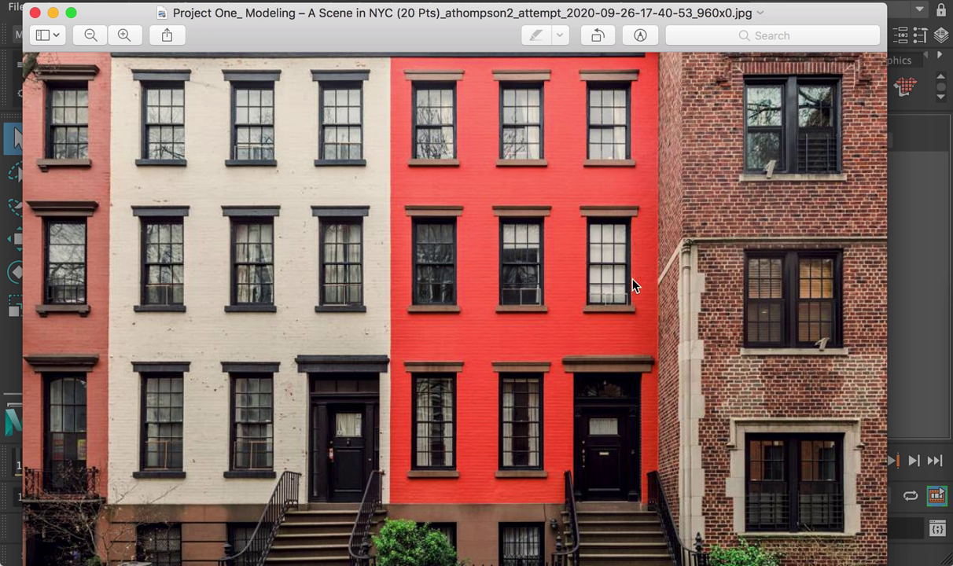
{"action": "key", "text": "super+w"}
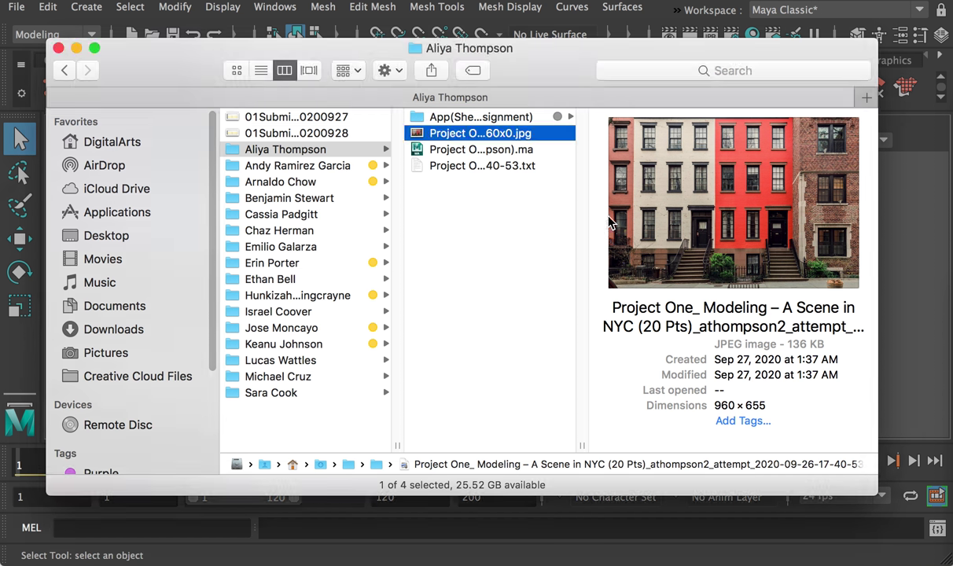
Open the Maya scene from the same folder without saving the current scene and examine the modeled row-house facades and stairs.
{"action": "double_click", "coordinate": [450, 155]}
{"action": "left_click", "coordinate": [647, 397]}
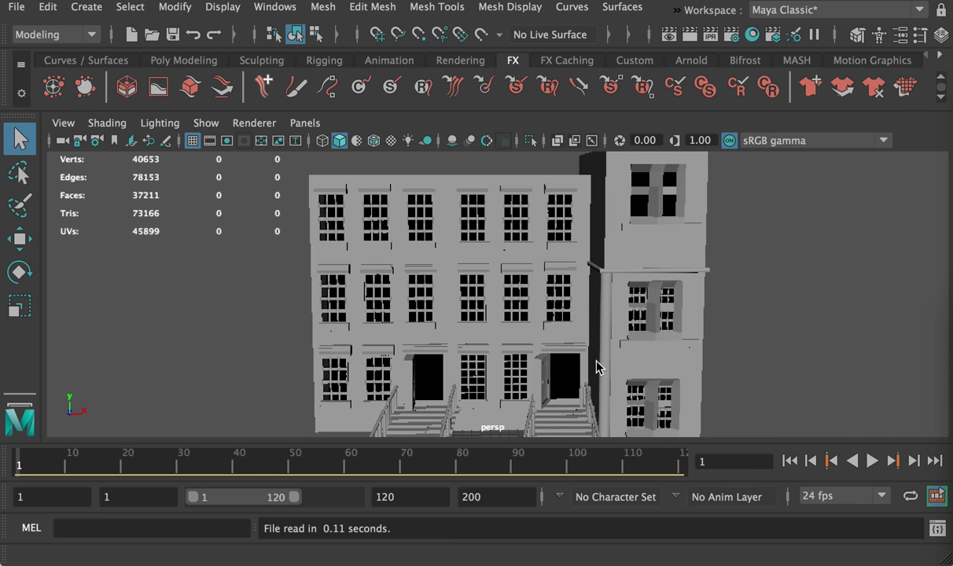
{"action": "mouse_move", "coordinate": [624, 326]}
{"action": "left_mouse_down", "text": "alt"}
{"action": "mouse_move", "coordinate": [563, 327]}
{"action": "mouse_move", "coordinate": [568, 318]}
{"action": "mouse_move", "coordinate": [622, 325]}
{"action": "left_mouse_up", "text": "alt"}
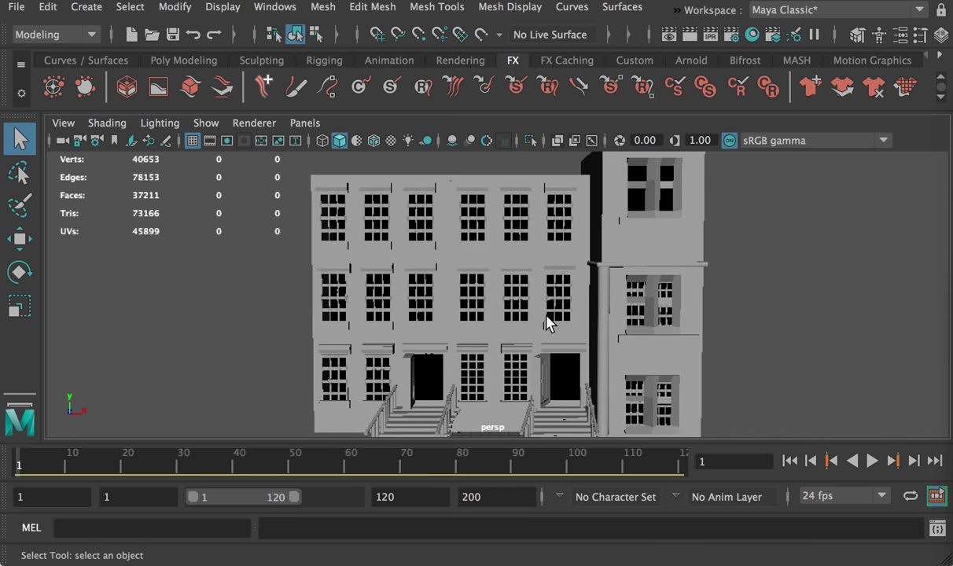
{"action": "right_click_drag", "start_coordinate": [397, 294], "coordinate": [455, 330], "text": "alt"}
{"action": "middle_click_drag", "start_coordinate": [455, 331], "coordinate": [447, 253], "text": "alt"}
{"action": "left_click_drag", "start_coordinate": [528, 313], "coordinate": [471, 296], "text": "alt"}
{"action": "middle_click_drag", "start_coordinate": [471, 296], "coordinate": [468, 361], "text": "alt"}
{"action": "right_click_drag", "start_coordinate": [535, 338], "coordinate": [446, 307], "text": "alt"}
Open the Project 1 model.ma scene from the second student's folder without saving the current scene.
{"action": "key", "text": "super+Tab"}
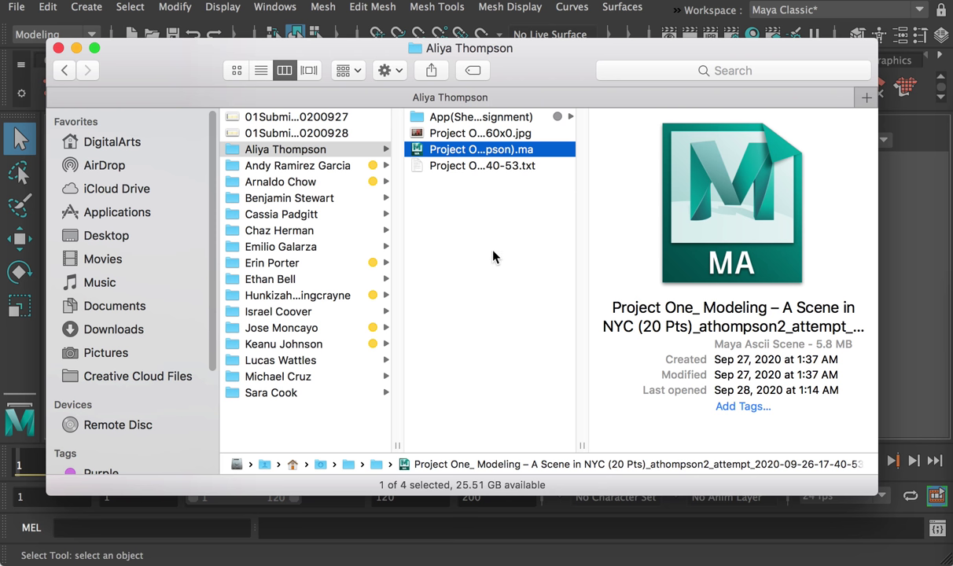
{"action": "left_click", "coordinate": [305, 166]}
{"action": "double_click", "coordinate": [500, 170]}
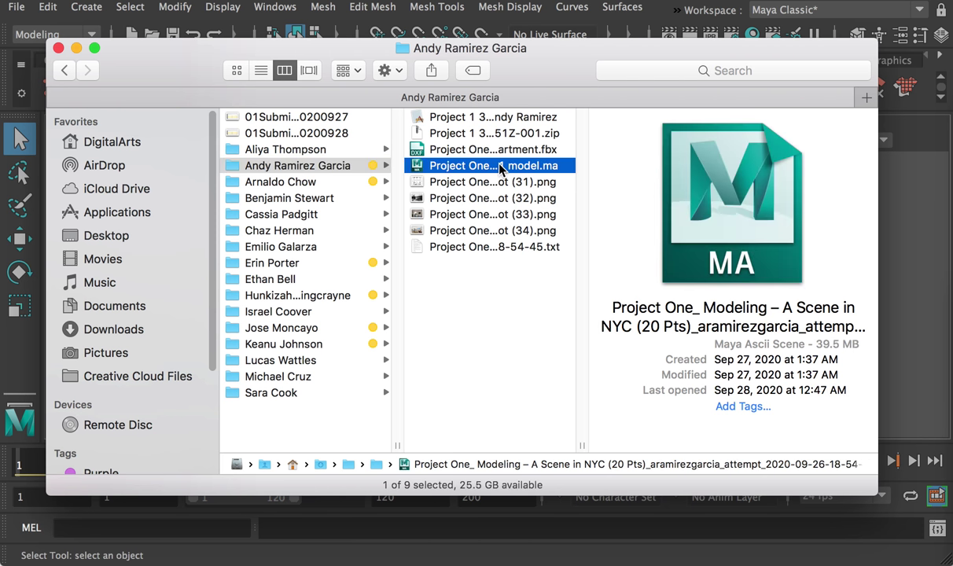
{"action": "left_click", "coordinate": [641, 397]}
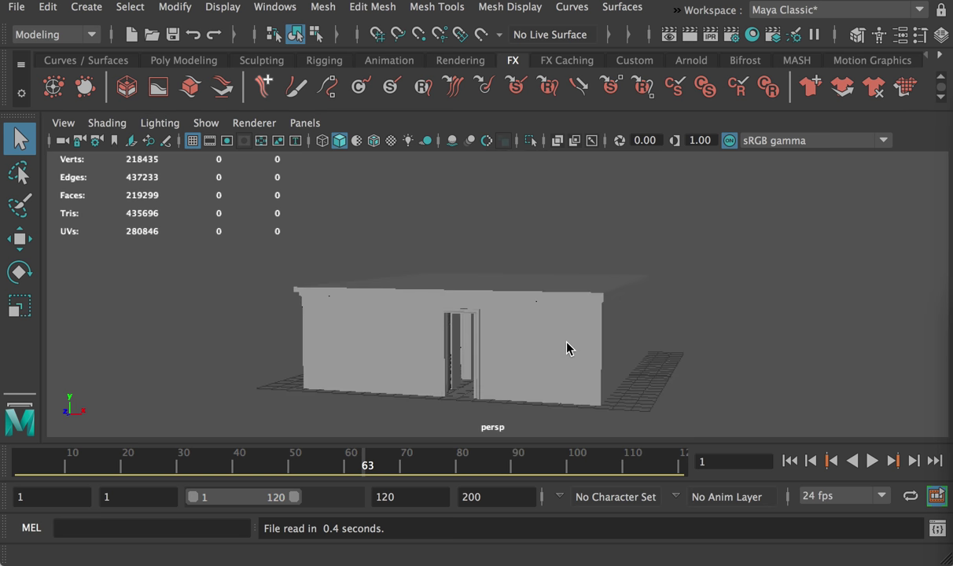
Examine the apartment model from its exterior through the open doorway into the living room.
{"action": "left_click_drag", "start_coordinate": [535, 366], "coordinate": [586, 363], "text": "alt"}
{"action": "right_click_drag", "start_coordinate": [444, 296], "coordinate": [603, 393], "text": "alt"}
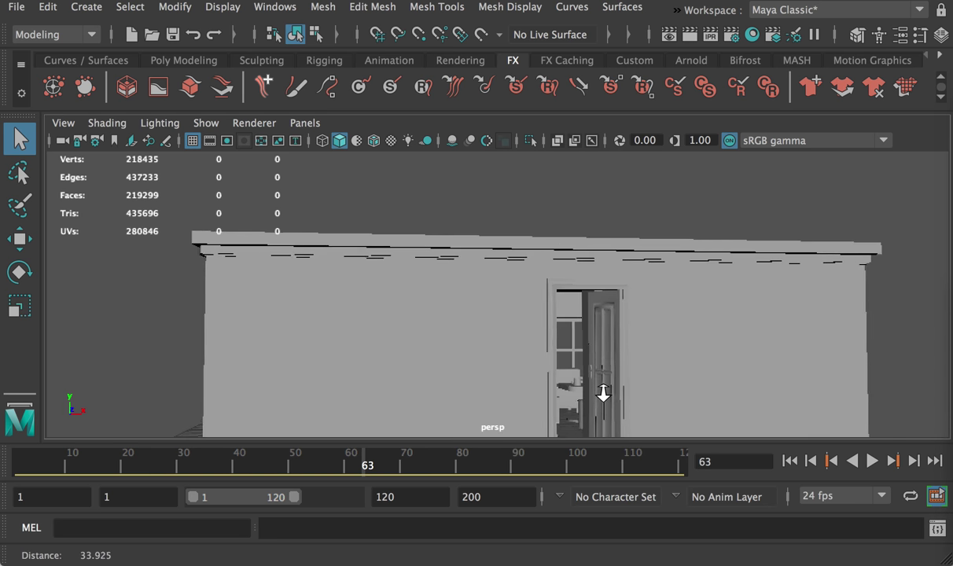
{"action": "middle_click_drag", "start_coordinate": [604, 393], "coordinate": [476, 308], "text": "alt"}
{"action": "right_click_drag", "start_coordinate": [440, 296], "coordinate": [668, 436], "text": "alt"}
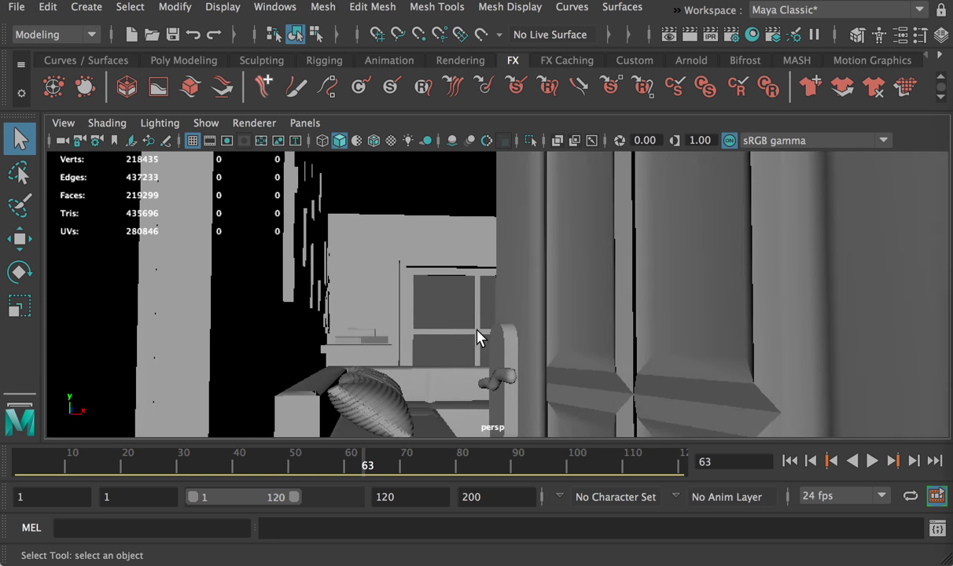
{"action": "left_click_drag", "start_coordinate": [451, 314], "coordinate": [476, 327], "text": "alt"}
{"action": "right_click_drag", "start_coordinate": [425, 313], "coordinate": [528, 362], "text": "alt"}
{"action": "left_click_drag", "start_coordinate": [528, 371], "coordinate": [477, 350], "text": "alt"}
Separate the combined apartment mesh into individual objects.
{"action": "left_click", "coordinate": [641, 339]}
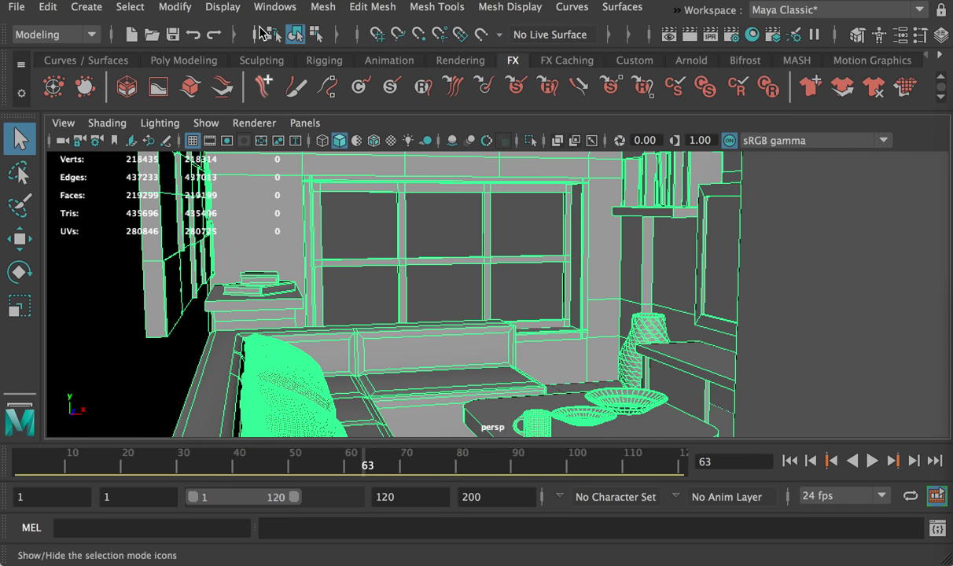
{"action": "left_click", "coordinate": [334, 8]}
{"action": "left_click", "coordinate": [358, 89]}
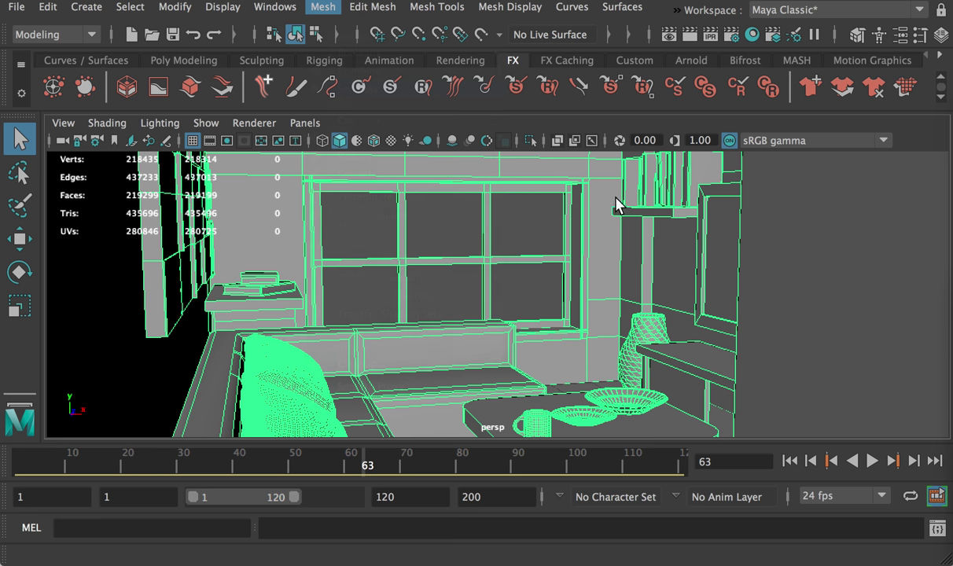
Frame the floor vase beside the table and examine its twisted wireframe topology from several sides.
{"action": "left_click", "coordinate": [657, 338]}
{"action": "key", "text": "f"}
{"action": "left_click_drag", "start_coordinate": [592, 313], "coordinate": [516, 270], "text": "alt"}
{"action": "right_click_drag", "start_coordinate": [709, 292], "coordinate": [870, 331], "text": "alt"}
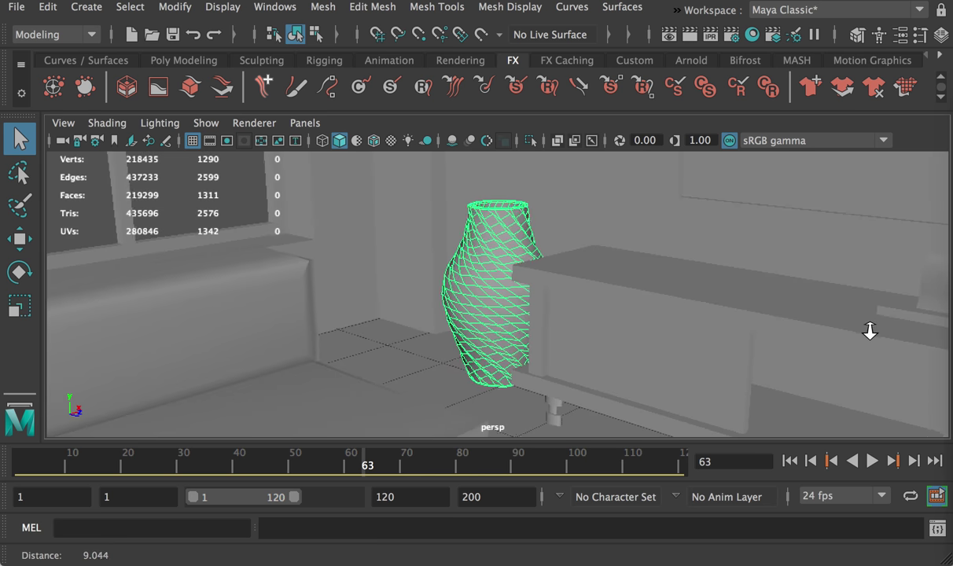
{"action": "left_click_drag", "start_coordinate": [605, 279], "coordinate": [700, 292], "text": "alt"}
{"action": "right_click_drag", "start_coordinate": [698, 292], "coordinate": [741, 311], "text": "alt"}
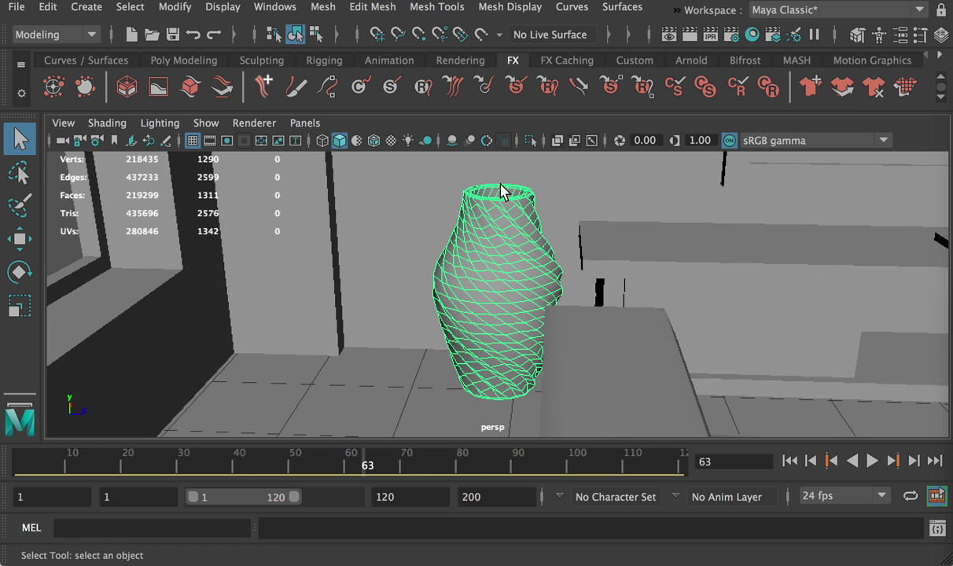
Turn on shadows and screen-space ambient occlusion in the viewport and examine the living room towards the kitchen counter.
{"action": "left_click", "coordinate": [450, 141]}
{"action": "mouse_move", "coordinate": [485, 228]}
{"action": "left_mouse_down", "text": "alt"}
{"action": "mouse_move", "coordinate": [645, 214]}
{"action": "mouse_move", "coordinate": [408, 255]}
{"action": "mouse_move", "coordinate": [489, 244]}
{"action": "left_mouse_up", "text": "alt"}
{"action": "middle_click_drag", "start_coordinate": [542, 201], "coordinate": [236, 261], "text": "alt"}
{"action": "left_click_drag", "start_coordinate": [367, 245], "coordinate": [464, 228], "text": "alt"}
{"action": "middle_click_drag", "start_coordinate": [539, 197], "coordinate": [468, 293], "text": "alt"}
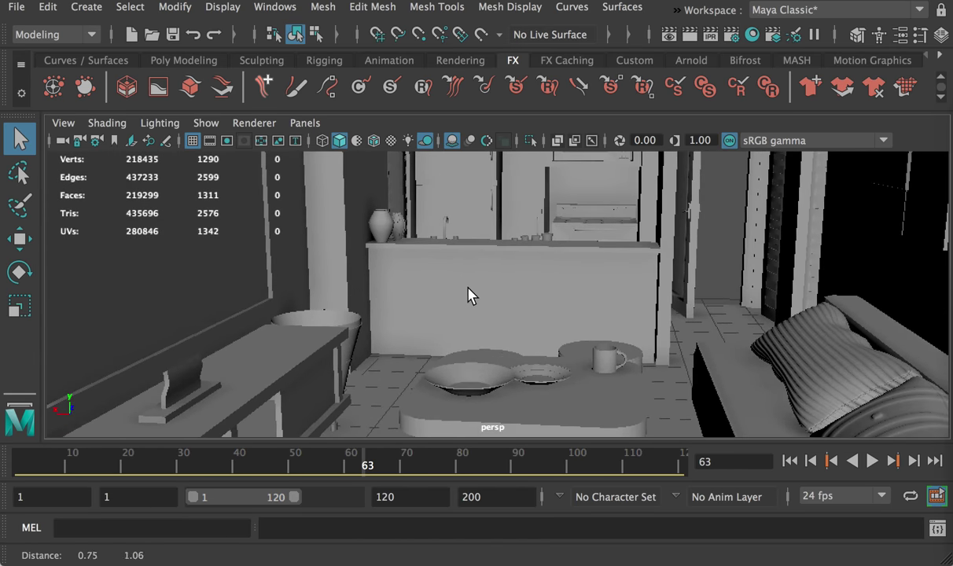
{"action": "left_click_drag", "start_coordinate": [468, 294], "coordinate": [495, 277], "text": "alt"}
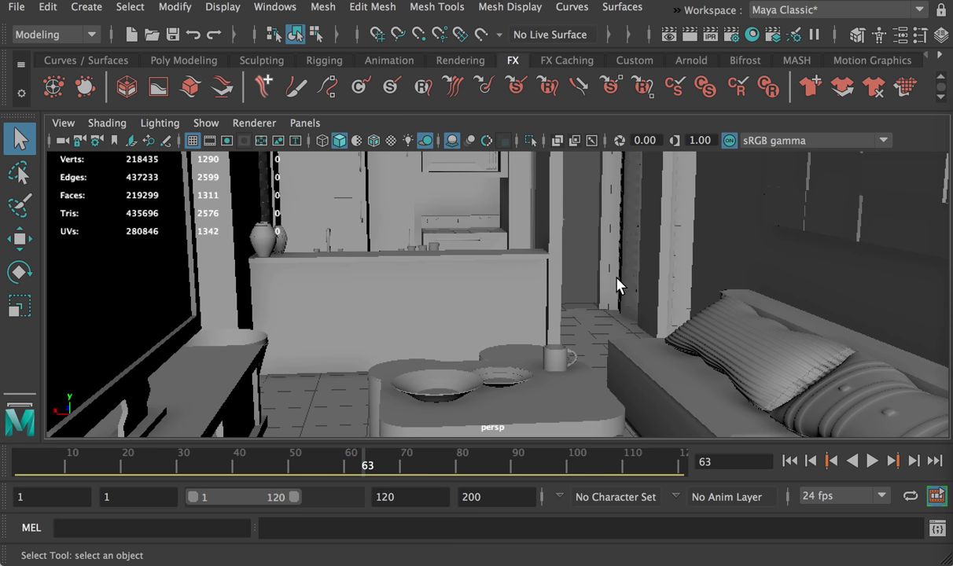
Examine the ribbed pillow and the sofa, selecting each to check its polygon counts.
{"action": "left_click_drag", "start_coordinate": [690, 355], "coordinate": [675, 378], "text": "alt"}
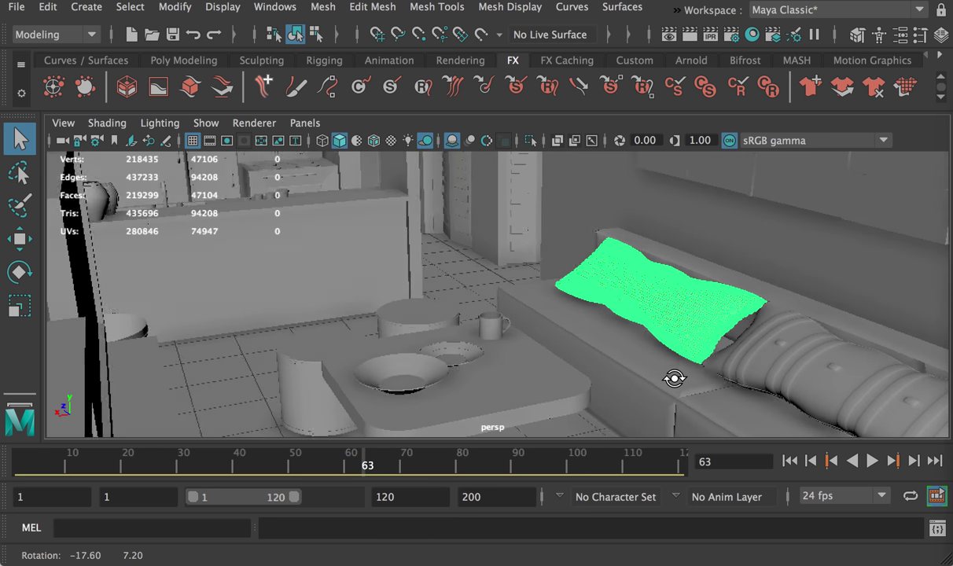
{"action": "right_click_drag", "start_coordinate": [674, 379], "coordinate": [821, 363], "text": "alt"}
{"action": "left_click", "coordinate": [821, 363]}
{"action": "left_click", "coordinate": [681, 334]}
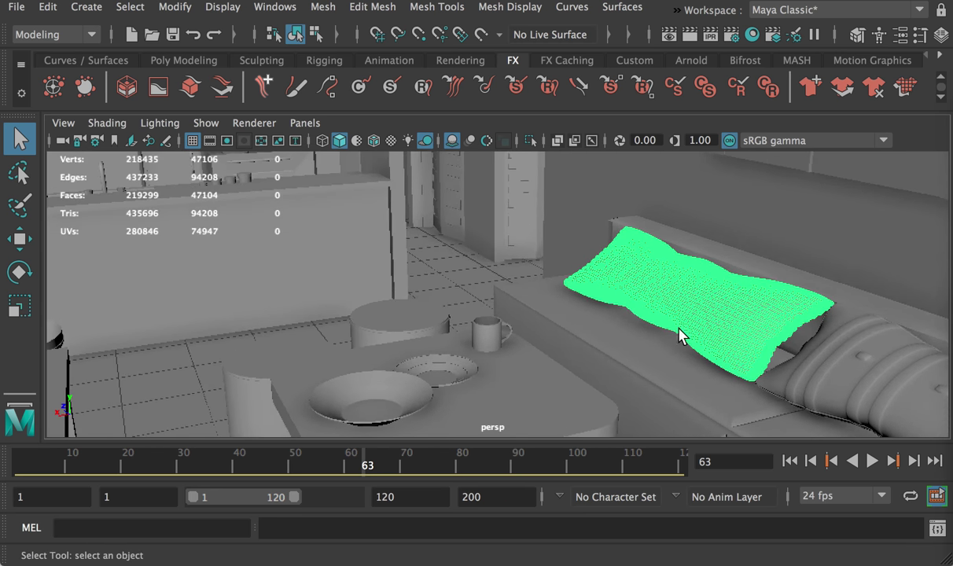
{"action": "left_click", "coordinate": [655, 379]}
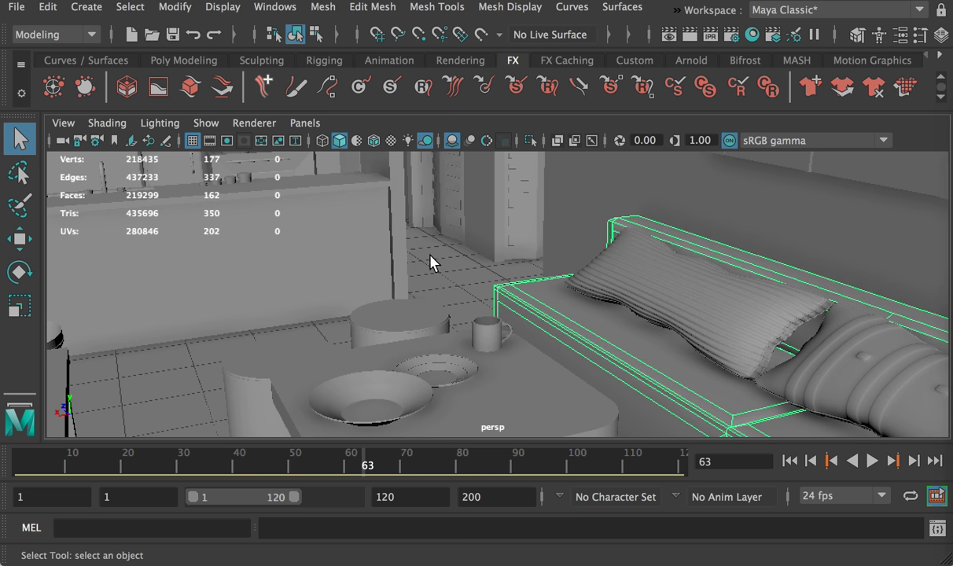
Examine the vases on the kitchen counter, the sink with its faucet, and the surrounding kitchen.
{"action": "left_click_drag", "start_coordinate": [431, 262], "coordinate": [348, 277], "text": "alt"}
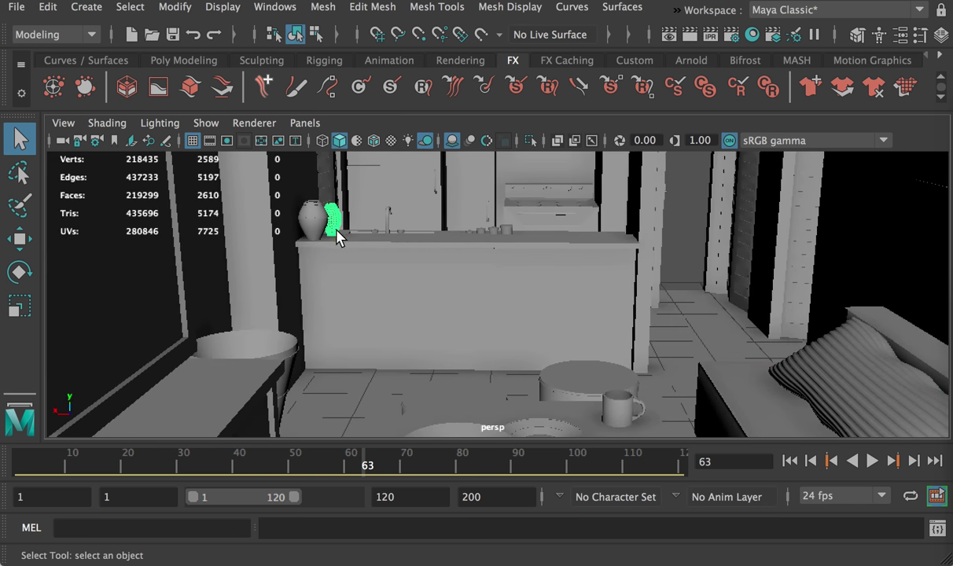
{"action": "key", "text": "f"}
{"action": "left_click_drag", "start_coordinate": [652, 299], "coordinate": [592, 322], "text": "alt"}
{"action": "middle_click_drag", "start_coordinate": [658, 281], "coordinate": [463, 305], "text": "alt"}
{"action": "scroll", "coordinate": [540, 287], "scroll_direction": "down", "scroll_amount": 3}
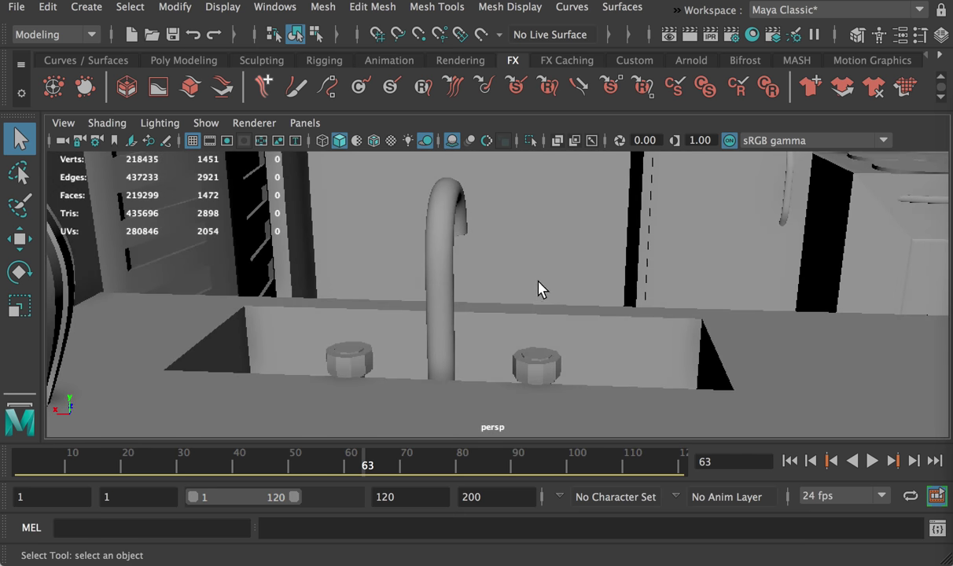
{"action": "right_click_drag", "start_coordinate": [540, 287], "coordinate": [336, 373], "text": "alt"}
{"action": "left_click_drag", "start_coordinate": [336, 373], "coordinate": [629, 338], "text": "alt"}
{"action": "left_click_drag", "start_coordinate": [329, 285], "coordinate": [361, 291], "text": "alt"}
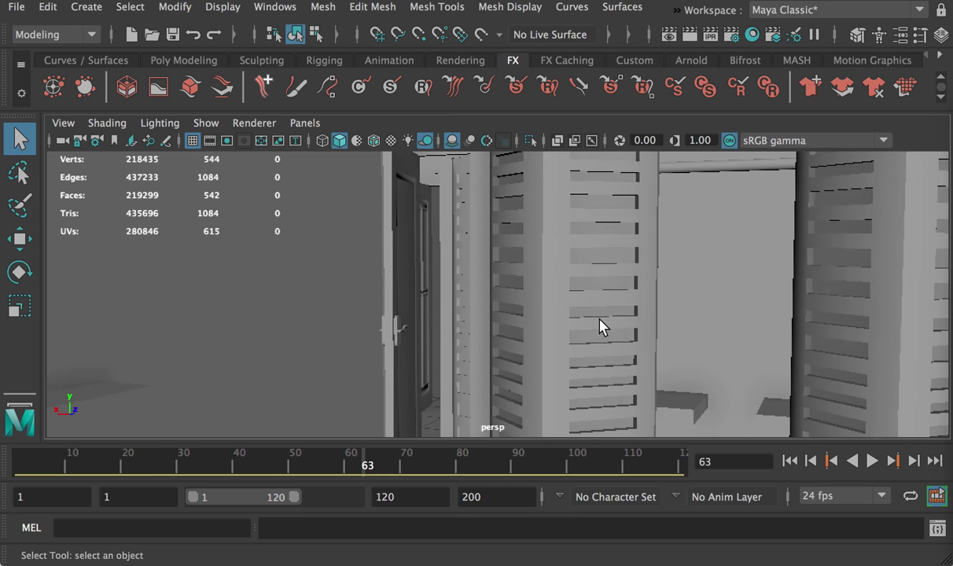
Examine the louvered doors and their slats up close, framing the selected piece.
{"action": "right_click_drag", "start_coordinate": [600, 321], "coordinate": [600, 290], "text": "alt"}
{"action": "left_click_drag", "start_coordinate": [624, 290], "coordinate": [625, 289], "text": "alt"}
{"action": "right_click_drag", "start_coordinate": [625, 289], "coordinate": [702, 327], "text": "alt"}
{"action": "left_click", "coordinate": [822, 415]}
{"action": "key", "text": "f"}
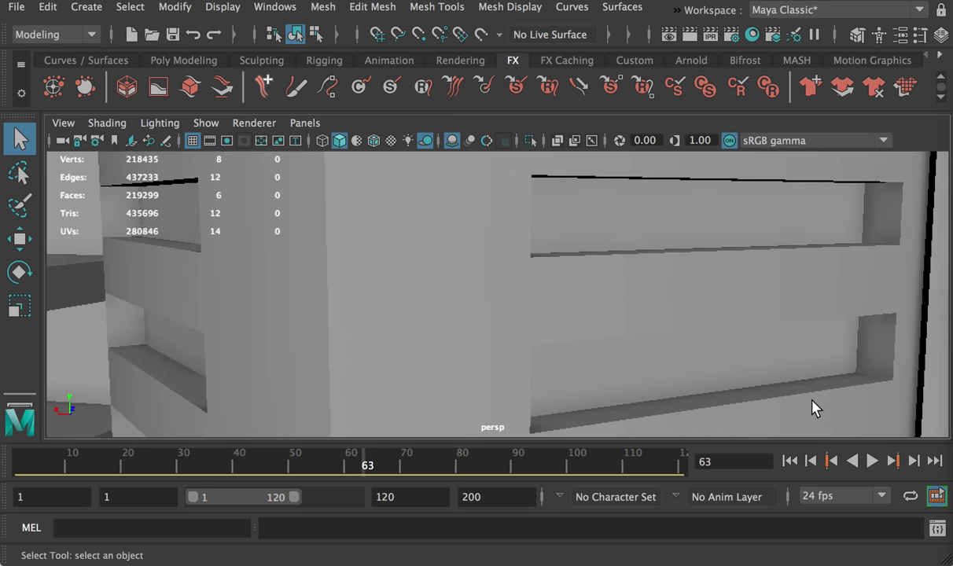
{"action": "right_click_drag", "start_coordinate": [920, 395], "coordinate": [734, 331], "text": "alt"}
{"action": "left_click_drag", "start_coordinate": [734, 331], "coordinate": [855, 319], "text": "alt"}
{"action": "middle_click_drag", "start_coordinate": [855, 319], "coordinate": [528, 283], "text": "alt"}
{"action": "right_click_drag", "start_coordinate": [528, 283], "coordinate": [645, 302], "text": "alt"}
{"action": "left_click_drag", "start_coordinate": [645, 302], "coordinate": [673, 298], "text": "alt"}
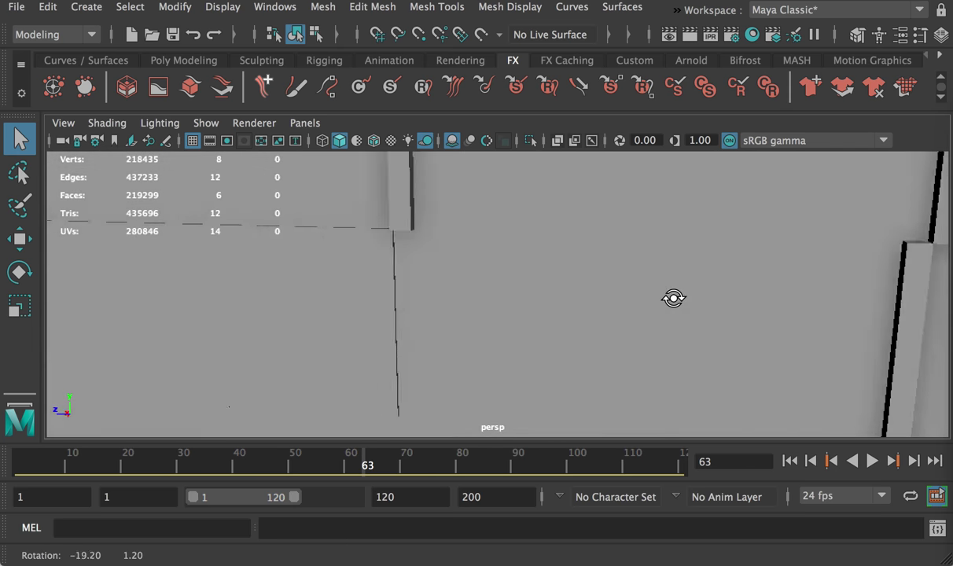
Examine the bedroom's bed, pillows, headboard and bedside lamp.
{"action": "right_click_drag", "start_coordinate": [732, 334], "coordinate": [821, 380], "text": "alt"}
{"action": "middle_click_drag", "start_coordinate": [821, 379], "coordinate": [585, 401], "text": "alt"}
{"action": "right_click_drag", "start_coordinate": [585, 401], "coordinate": [731, 391], "text": "alt"}
{"action": "left_click_drag", "start_coordinate": [740, 381], "coordinate": [780, 346], "text": "alt"}
{"action": "middle_click_drag", "start_coordinate": [780, 346], "coordinate": [615, 396], "text": "alt"}
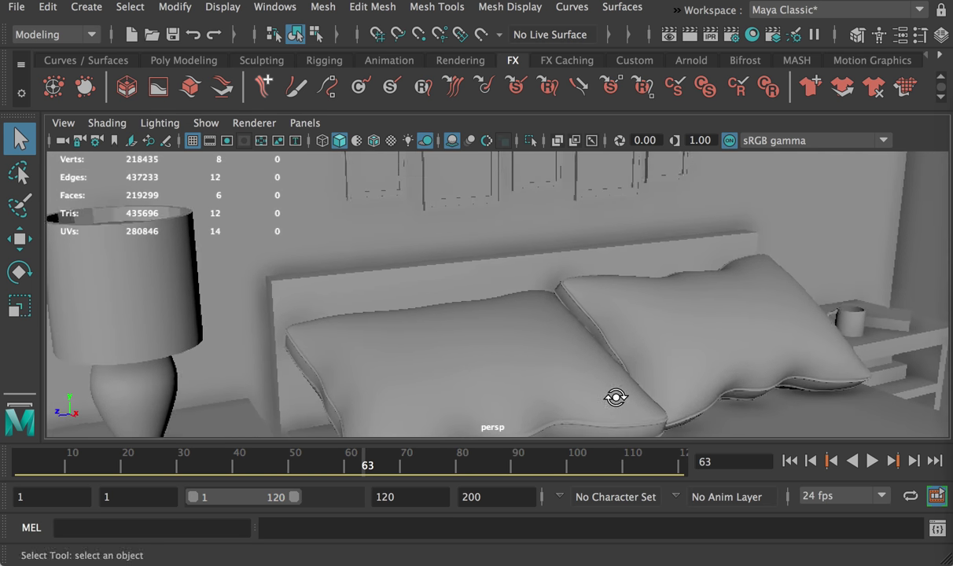
{"action": "left_click_drag", "start_coordinate": [617, 398], "coordinate": [636, 384], "text": "alt"}
{"action": "right_click_drag", "start_coordinate": [637, 384], "coordinate": [696, 379], "text": "alt"}
{"action": "middle_click_drag", "start_coordinate": [696, 379], "coordinate": [690, 430], "text": "alt"}
Examine the framed wall pictures and the desk and chair beside the window.
{"action": "left_click_drag", "start_coordinate": [602, 280], "coordinate": [630, 283], "text": "alt"}
{"action": "right_click_drag", "start_coordinate": [630, 283], "coordinate": [778, 360], "text": "alt"}
{"action": "middle_click_drag", "start_coordinate": [778, 360], "coordinate": [223, 268], "text": "alt"}
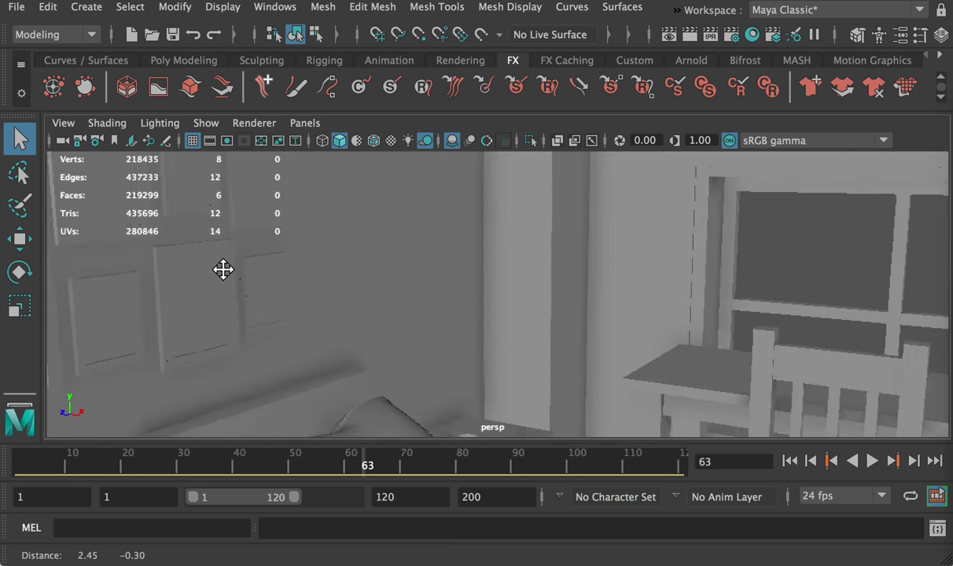
{"action": "right_click_drag", "start_coordinate": [223, 268], "coordinate": [702, 277], "text": "alt"}
{"action": "middle_click_drag", "start_coordinate": [702, 276], "coordinate": [553, 248], "text": "alt"}
{"action": "left_click_drag", "start_coordinate": [553, 248], "coordinate": [570, 258], "text": "alt"}
{"action": "right_click_drag", "start_coordinate": [570, 257], "coordinate": [817, 339], "text": "alt"}
Open Project One - NYC Scene Part Three.ma from the third student's folder without saving changes to the apartment scene.
{"action": "key", "text": "super+Tab"}
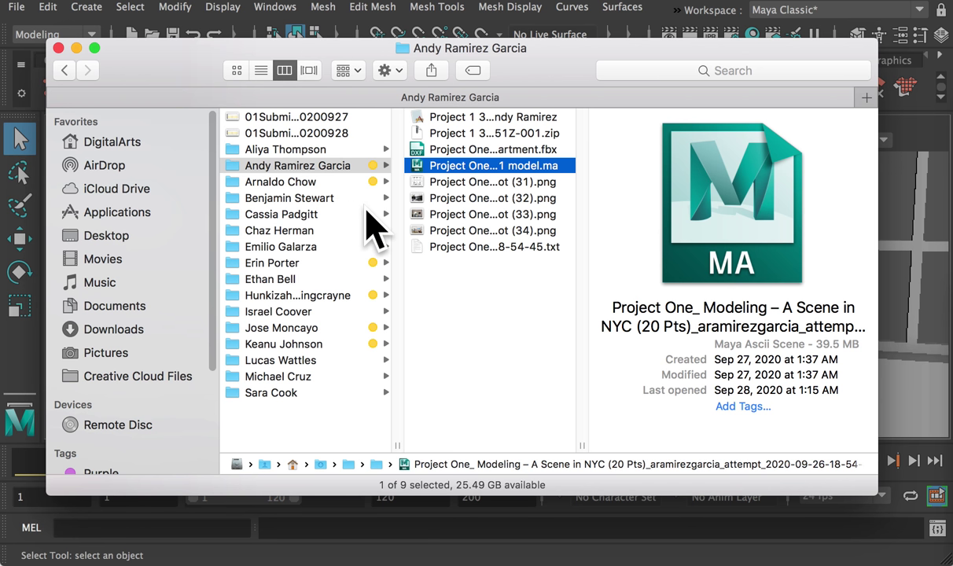
{"action": "left_click", "coordinate": [500, 168]}
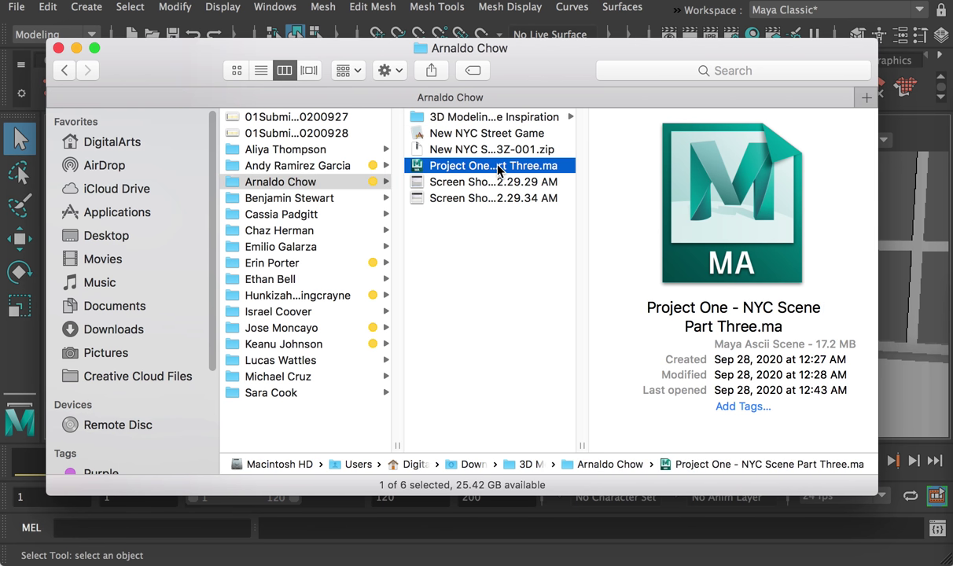
{"action": "double_click", "coordinate": [486, 168]}
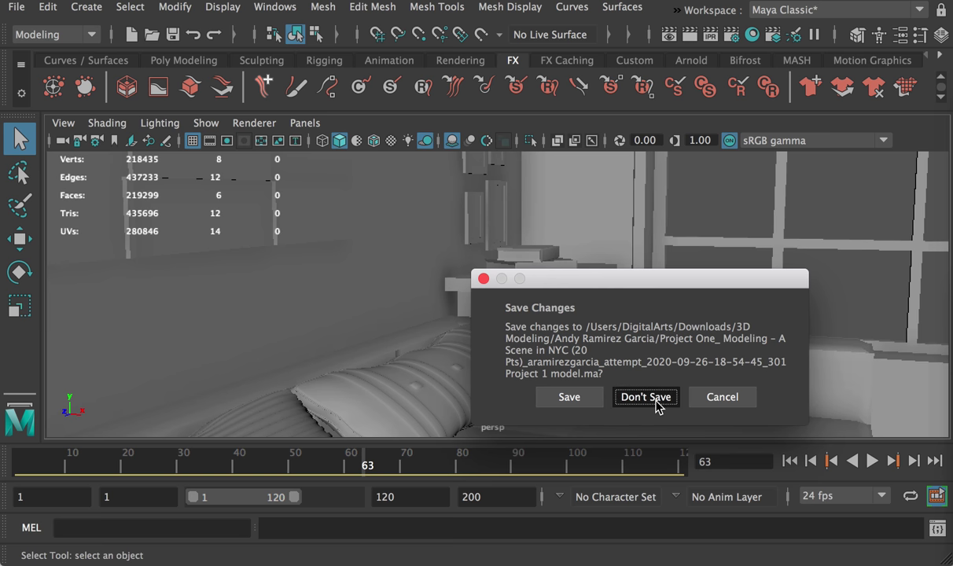
{"action": "left_click", "coordinate": [657, 401]}
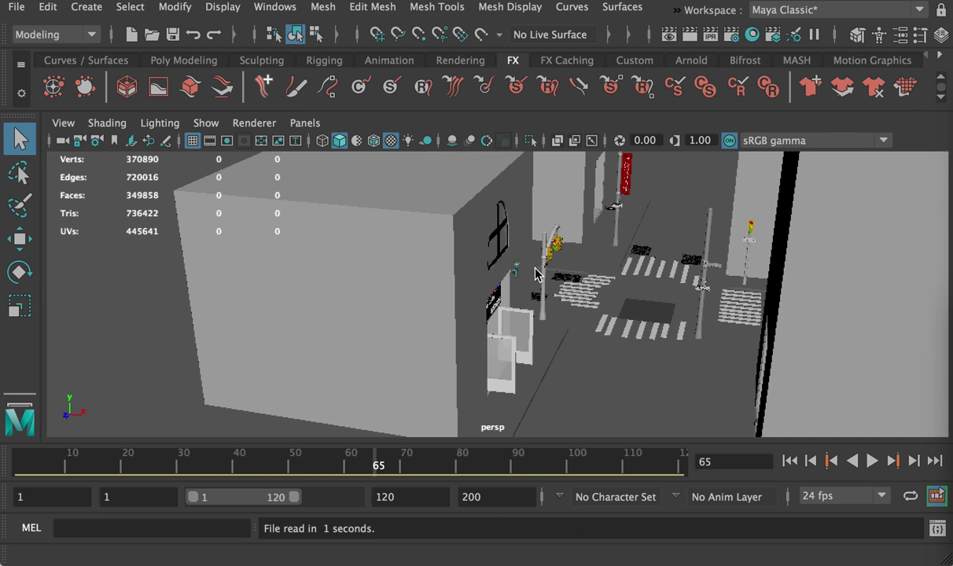
Examine the street intersection scene, moving in to the subway entrance, globe lamp and traffic lights.
{"action": "left_click_drag", "start_coordinate": [535, 274], "coordinate": [515, 245], "text": "alt"}
{"action": "right_click_drag", "start_coordinate": [515, 245], "coordinate": [564, 315], "text": "alt"}
{"action": "middle_click_drag", "start_coordinate": [563, 314], "coordinate": [466, 340], "text": "alt"}
{"action": "right_click_drag", "start_coordinate": [376, 301], "coordinate": [561, 345], "text": "alt"}
{"action": "left_click_drag", "start_coordinate": [561, 344], "coordinate": [497, 340], "text": "alt"}
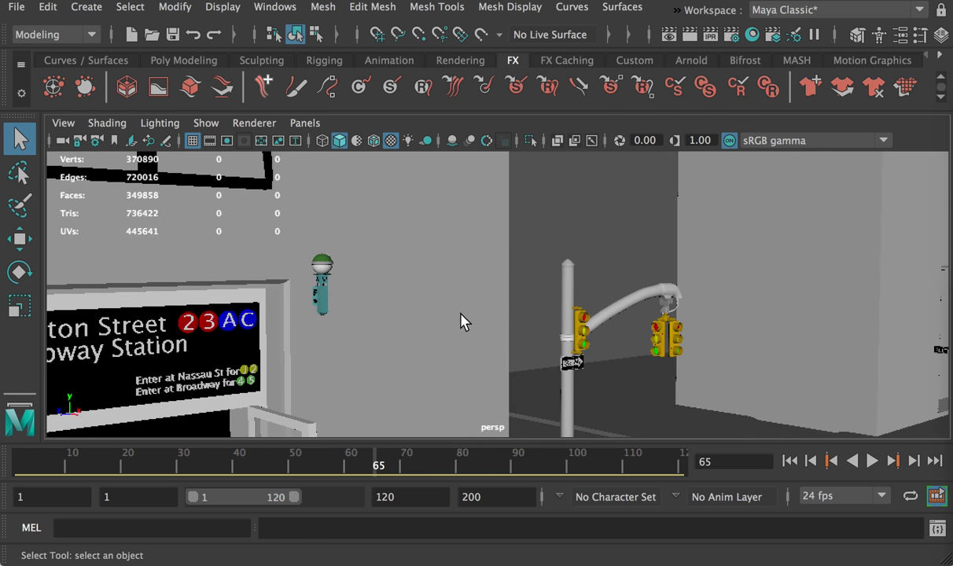
{"action": "middle_click_drag", "start_coordinate": [464, 321], "coordinate": [626, 328], "text": "alt"}
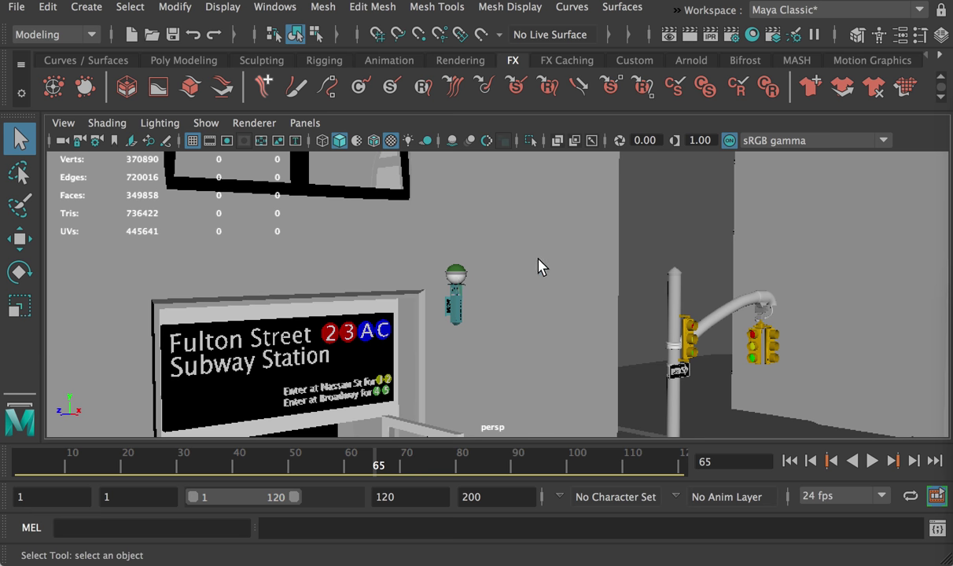
Examine the Fulton Street Subway Station sign and the subway entrance beneath it up close.
{"action": "left_click_drag", "start_coordinate": [393, 324], "coordinate": [302, 326], "text": "alt"}
{"action": "right_click_drag", "start_coordinate": [302, 326], "coordinate": [465, 390], "text": "alt"}
{"action": "middle_click_drag", "start_coordinate": [417, 360], "coordinate": [335, 313], "text": "alt"}
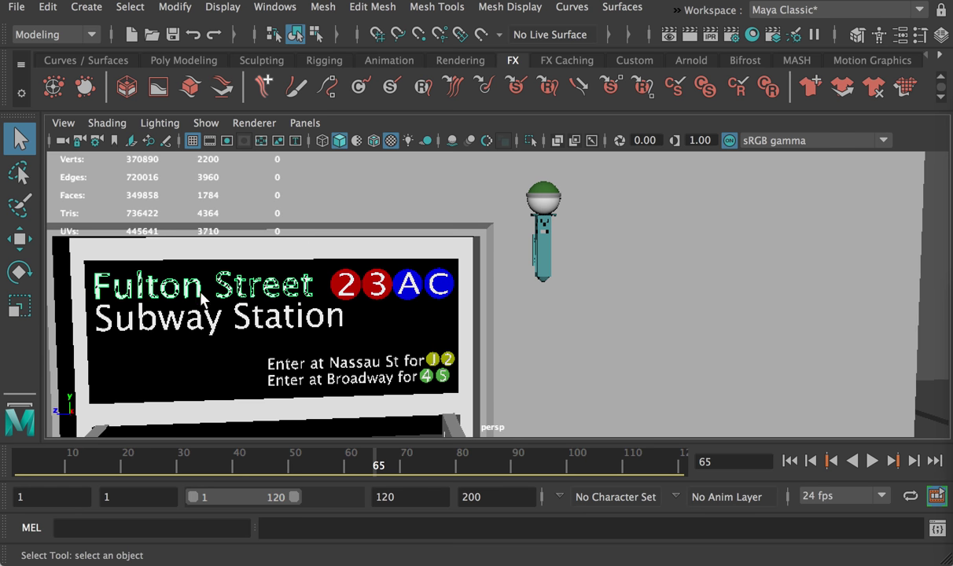
{"action": "left_click_drag", "start_coordinate": [293, 326], "coordinate": [377, 344], "text": "alt"}
{"action": "middle_click_drag", "start_coordinate": [360, 365], "coordinate": [338, 268], "text": "alt"}
{"action": "left_click_drag", "start_coordinate": [340, 274], "coordinate": [347, 255], "text": "alt"}
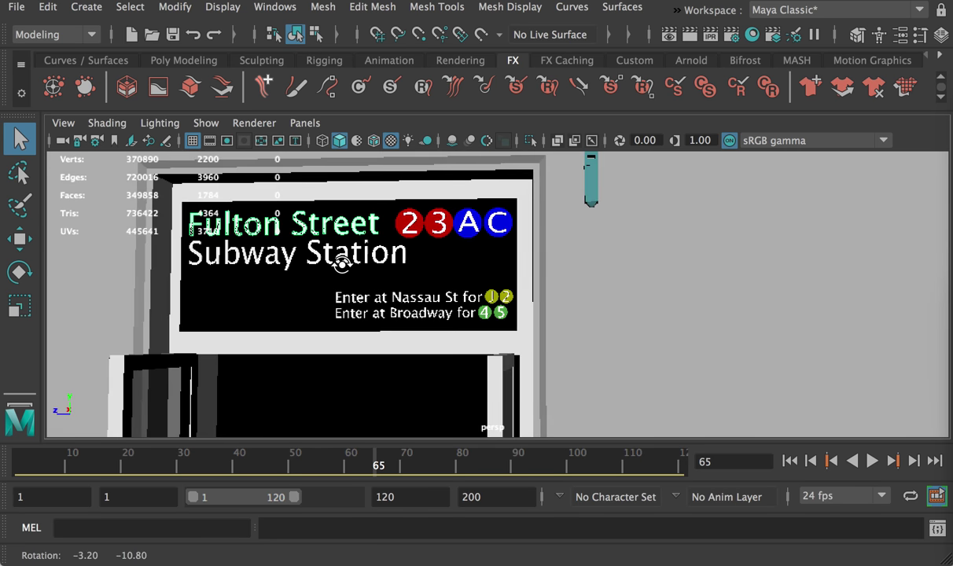
Examine the street corner around the subway entrances, including the traffic light, ONE WAY sign and arched windows above.
{"action": "right_click_drag", "start_coordinate": [346, 255], "coordinate": [438, 284], "text": "alt"}
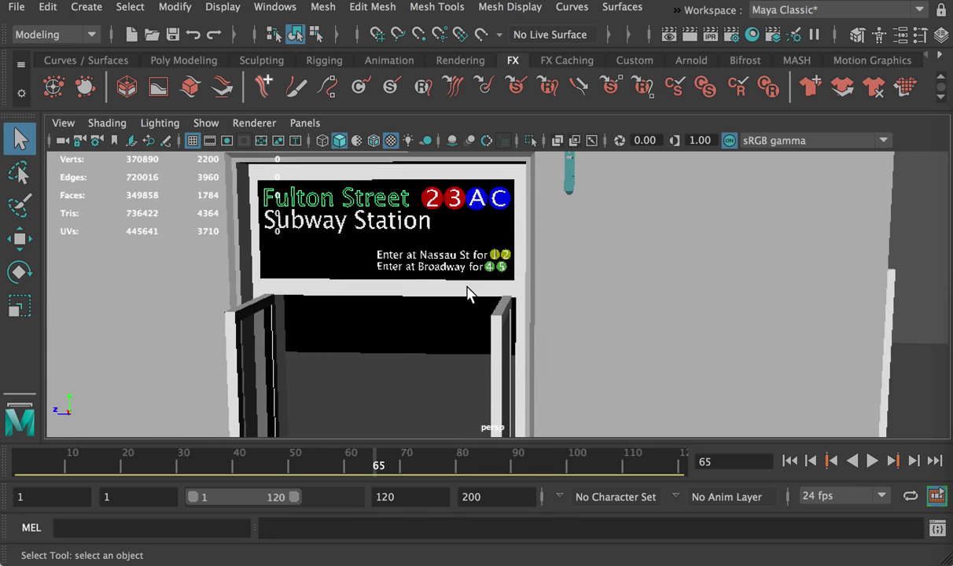
{"action": "right_click_drag", "start_coordinate": [495, 295], "coordinate": [646, 319], "text": "alt"}
{"action": "middle_click_drag", "start_coordinate": [646, 319], "coordinate": [570, 387], "text": "alt"}
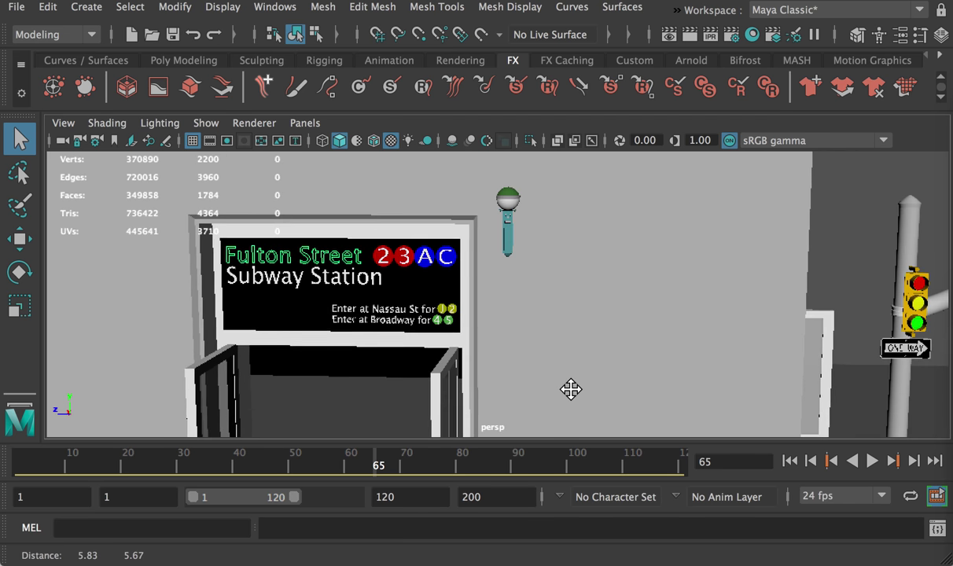
{"action": "left_click_drag", "start_coordinate": [645, 361], "coordinate": [562, 344], "text": "alt"}
{"action": "middle_click_drag", "start_coordinate": [561, 344], "coordinate": [311, 285], "text": "alt"}
{"action": "left_click_drag", "start_coordinate": [311, 285], "coordinate": [372, 285], "text": "alt"}
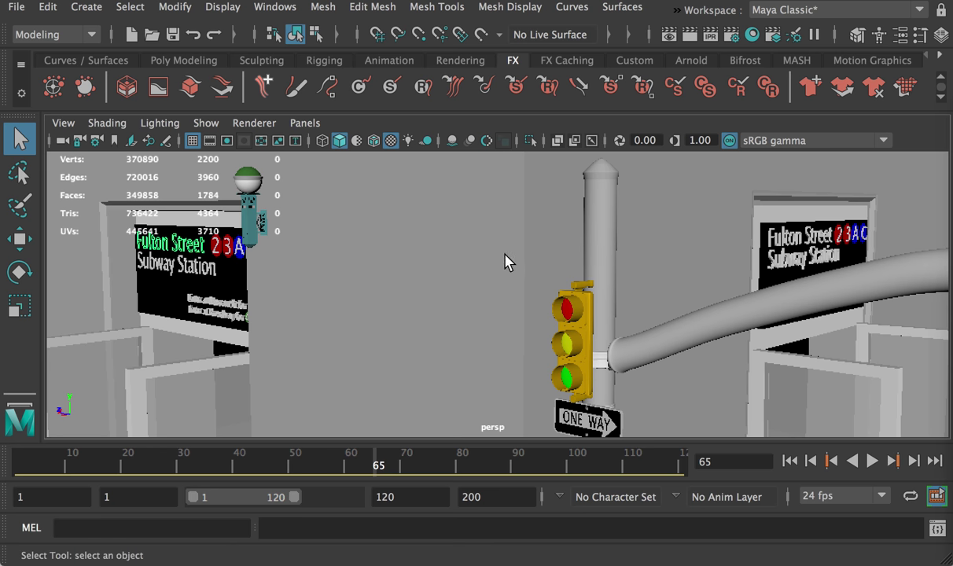
{"action": "left_click_drag", "start_coordinate": [506, 262], "coordinate": [517, 236], "text": "alt"}
{"action": "middle_click_drag", "start_coordinate": [517, 236], "coordinate": [507, 386], "text": "alt"}
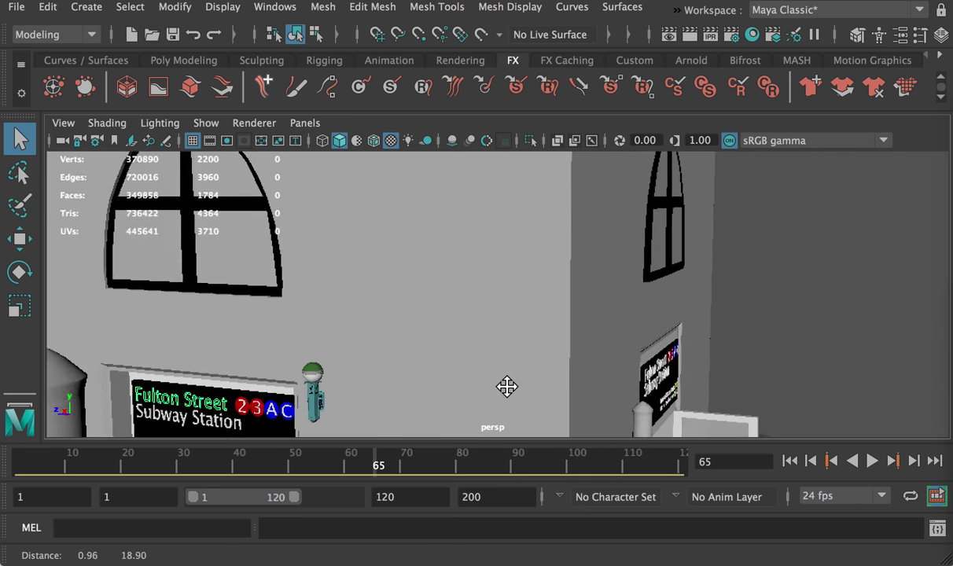
{"action": "left_click_drag", "start_coordinate": [506, 386], "coordinate": [537, 338], "text": "alt"}
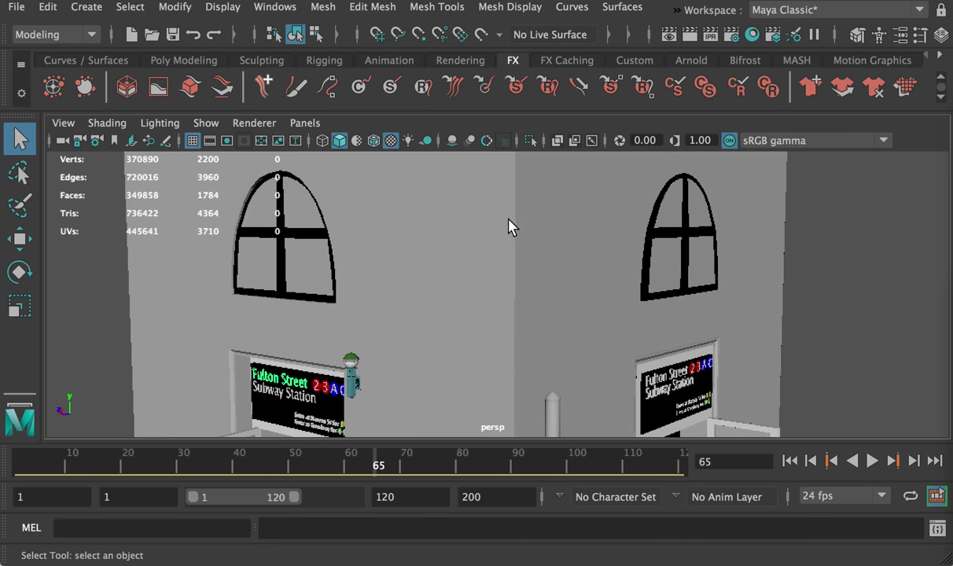
{"action": "right_click_drag", "start_coordinate": [720, 292], "coordinate": [749, 324], "text": "alt"}
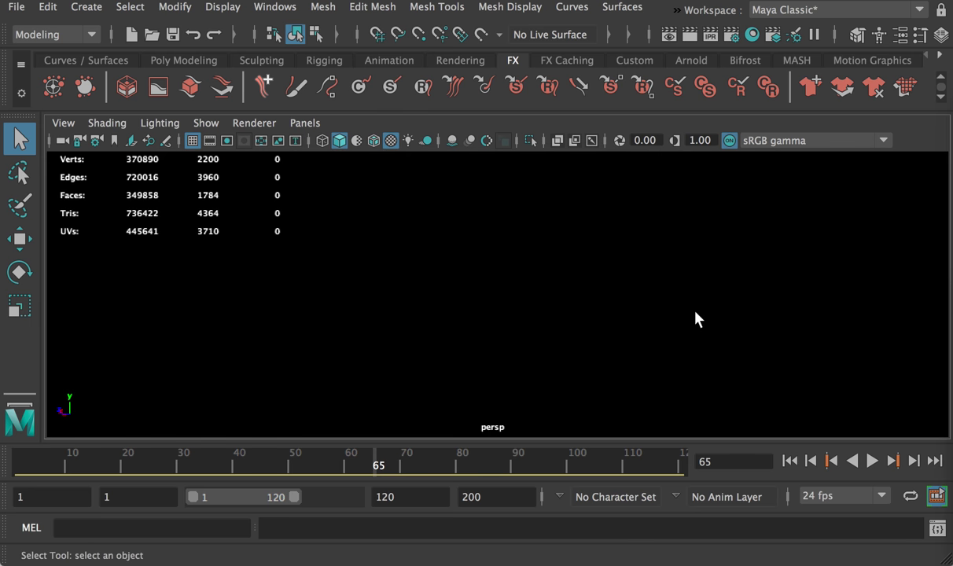
Examine the red NewYork-Presbyterian hospital banner and the street sign pole beside the corner buildings.
{"action": "left_click_drag", "start_coordinate": [696, 319], "coordinate": [604, 328], "text": "alt"}
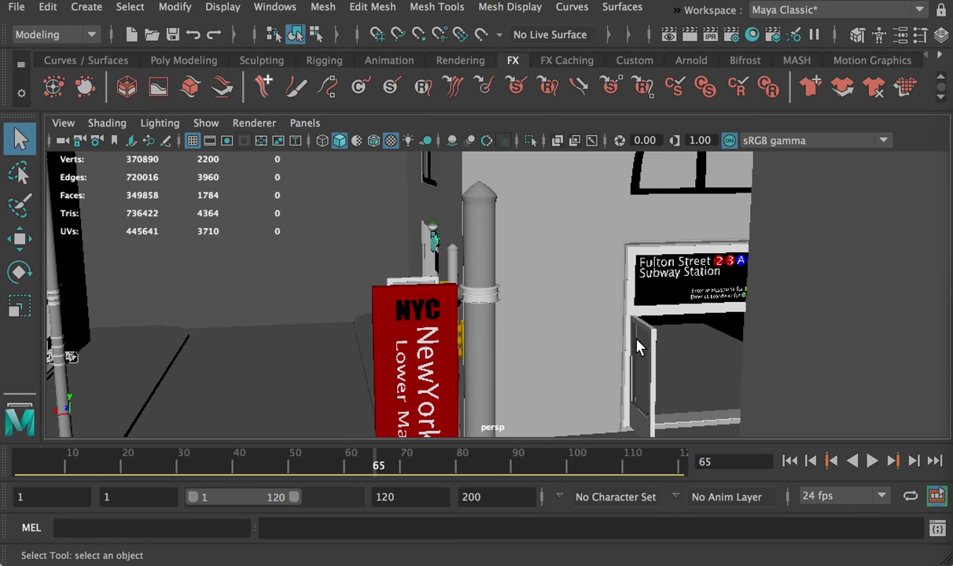
{"action": "left_click_drag", "start_coordinate": [667, 345], "coordinate": [609, 338], "text": "alt"}
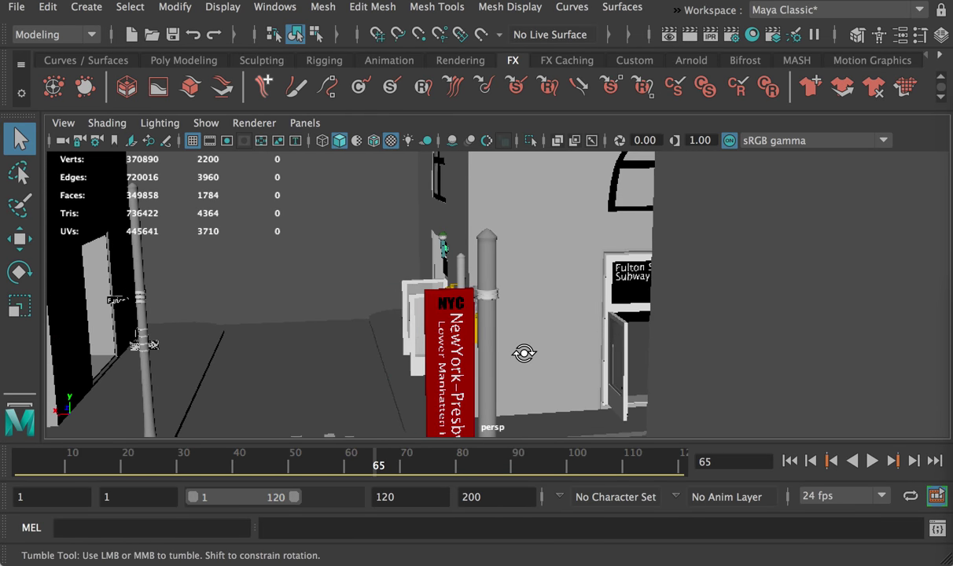
{"action": "left_click_drag", "start_coordinate": [524, 353], "coordinate": [523, 347], "text": "alt"}
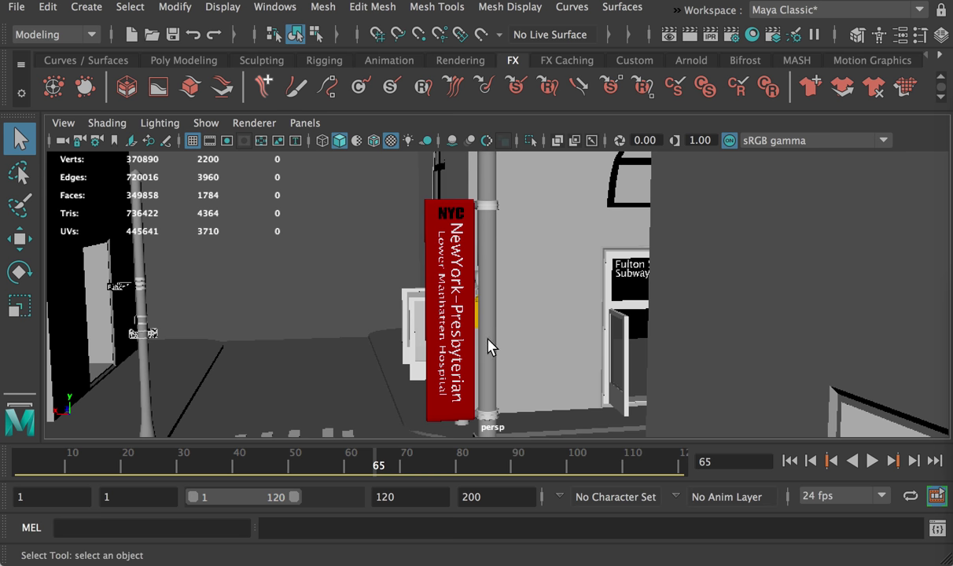
{"action": "right_click_drag", "start_coordinate": [641, 360], "coordinate": [566, 344], "text": "alt"}
{"action": "right_click_drag", "start_coordinate": [648, 385], "coordinate": [583, 360], "text": "alt"}
{"action": "left_click_drag", "start_coordinate": [548, 359], "coordinate": [577, 360], "text": "alt"}
{"action": "right_click_drag", "start_coordinate": [468, 324], "coordinate": [487, 360], "text": "alt"}
{"action": "left_click_drag", "start_coordinate": [668, 355], "coordinate": [616, 350], "text": "alt"}
{"action": "middle_click_drag", "start_coordinate": [702, 331], "coordinate": [258, 321], "text": "alt"}
{"action": "left_click_drag", "start_coordinate": [258, 321], "coordinate": [269, 314], "text": "alt"}
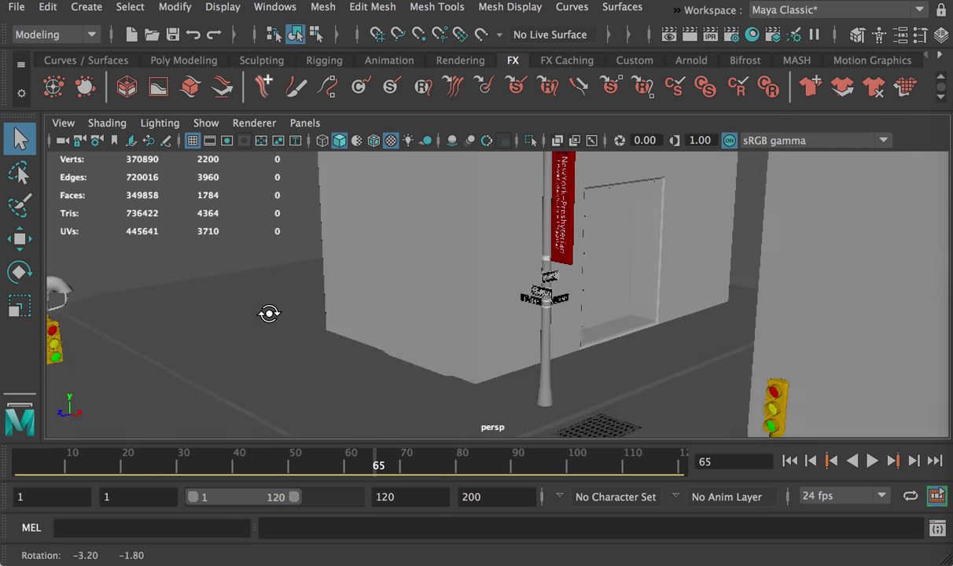
{"action": "right_click_drag", "start_coordinate": [527, 354], "coordinate": [440, 325], "text": "alt"}
Open the apartment .ma scene from the fourth student's Misc/MayaScene folder without saving the street scene, and dismiss the read error.
{"action": "key", "text": "super+Tab"}
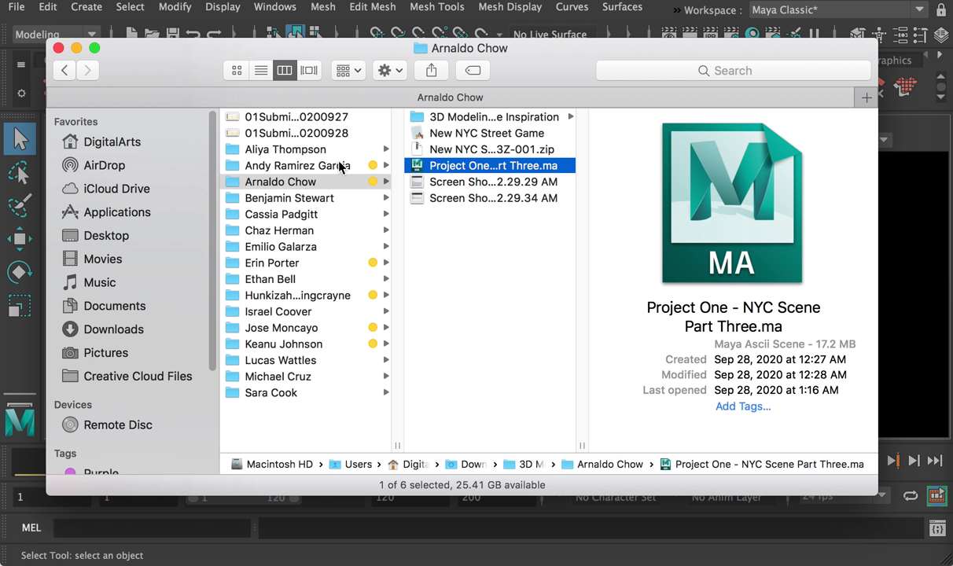
{"action": "left_click", "coordinate": [289, 200]}
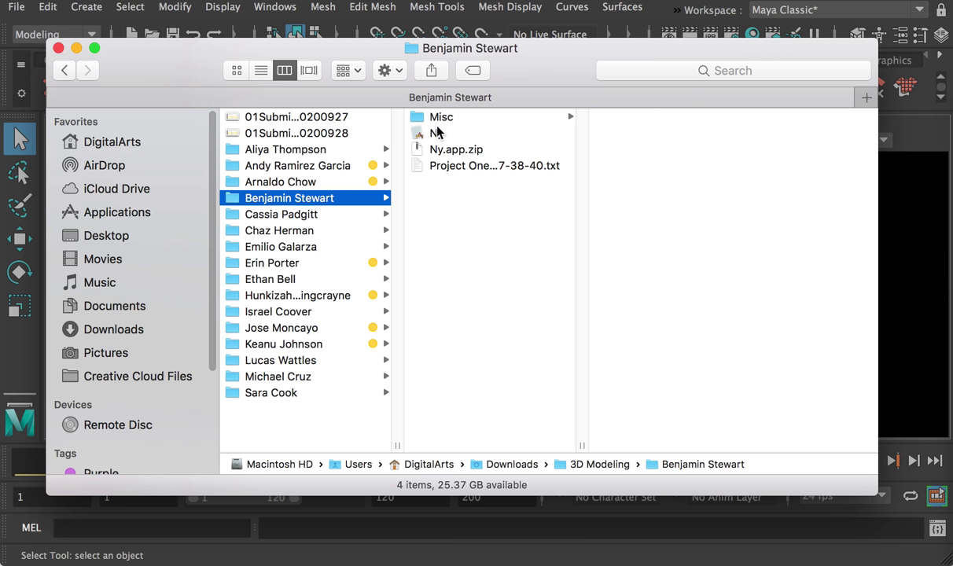
{"action": "left_click", "coordinate": [640, 118]}
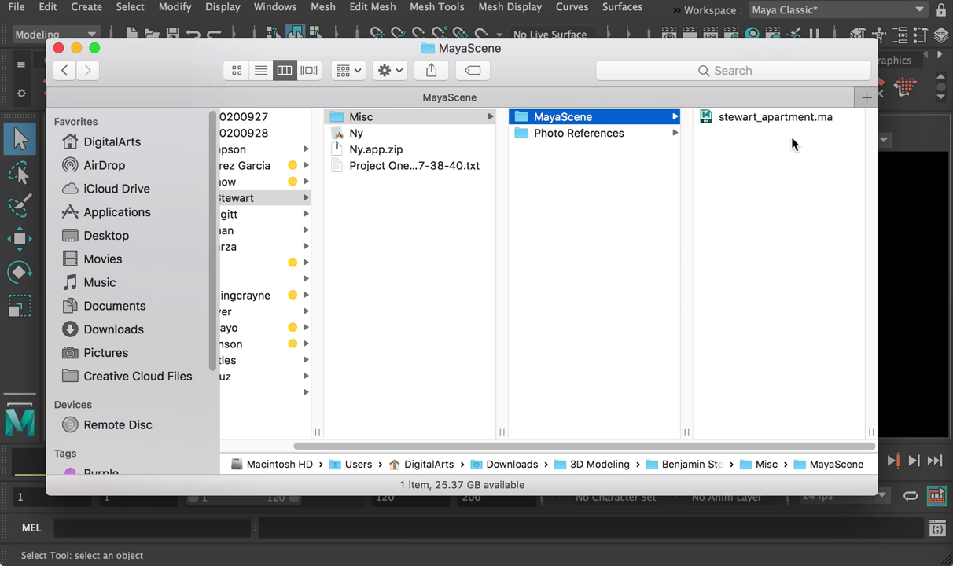
{"action": "double_click", "coordinate": [747, 120]}
{"action": "left_click", "coordinate": [661, 387]}
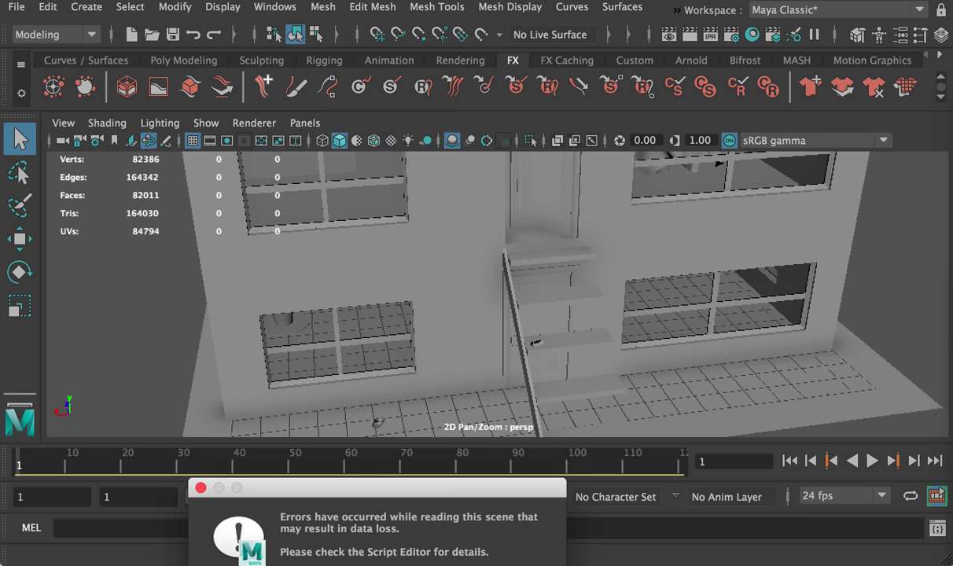
{"action": "key", "text": "Return"}
Frame the two-storey apartment building and examine its front stairs, windows and outer walls.
{"action": "left_click_drag", "start_coordinate": [504, 400], "coordinate": [340, 280], "text": "alt"}
{"action": "left_click", "coordinate": [340, 280]}
{"action": "key", "text": "f"}
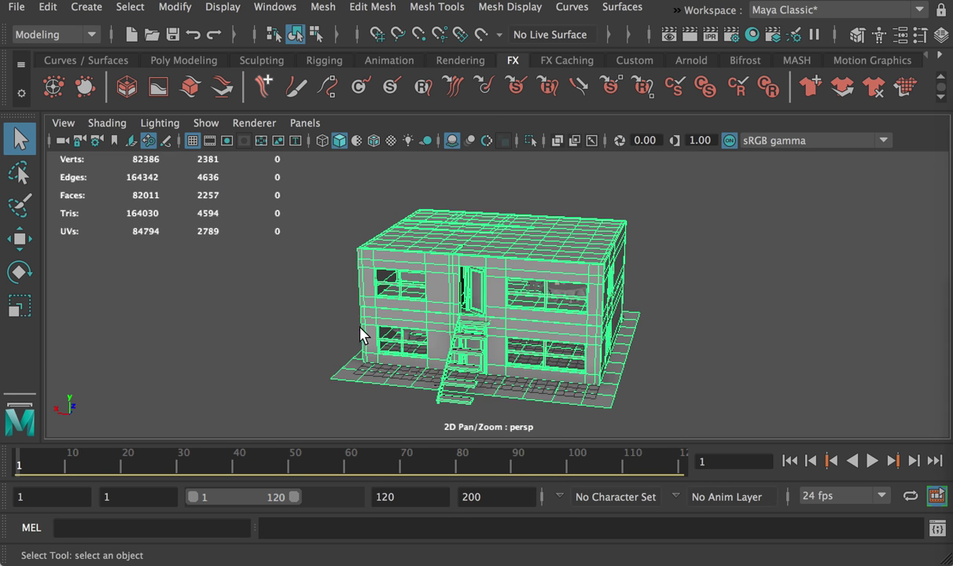
{"action": "left_click_drag", "start_coordinate": [461, 329], "coordinate": [449, 302], "text": "alt"}
{"action": "right_click_drag", "start_coordinate": [449, 303], "coordinate": [592, 334], "text": "alt"}
{"action": "middle_click_drag", "start_coordinate": [512, 289], "coordinate": [445, 327], "text": "alt"}
{"action": "left_click_drag", "start_coordinate": [471, 304], "coordinate": [329, 301], "text": "alt"}
Examine the building's side window, front door and the furnishings seen through the upper-floor windows.
{"action": "left_click", "coordinate": [210, 269]}
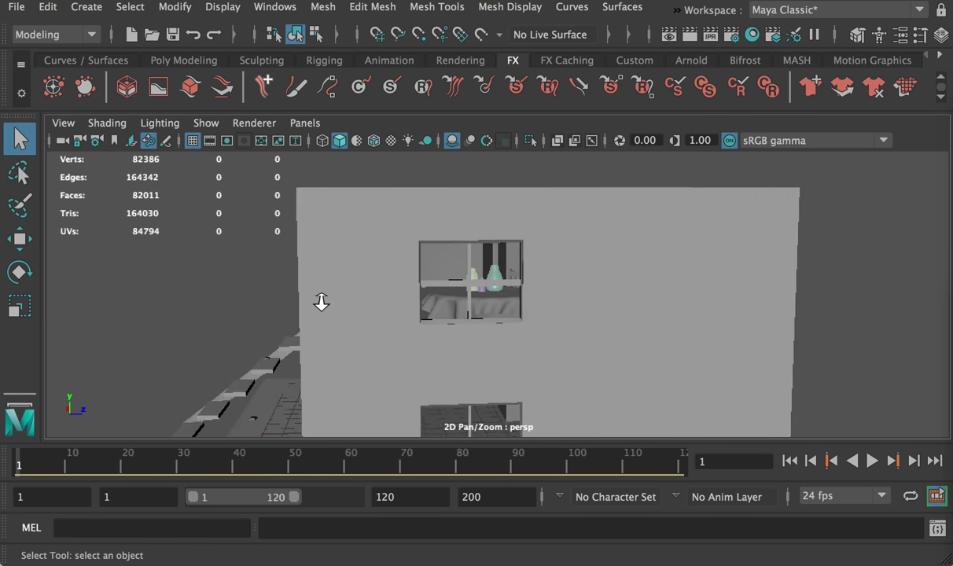
{"action": "right_click_drag", "start_coordinate": [321, 300], "coordinate": [445, 357], "text": "alt"}
{"action": "left_click_drag", "start_coordinate": [444, 357], "coordinate": [634, 349], "text": "alt"}
{"action": "right_click_drag", "start_coordinate": [634, 349], "coordinate": [543, 336], "text": "alt"}
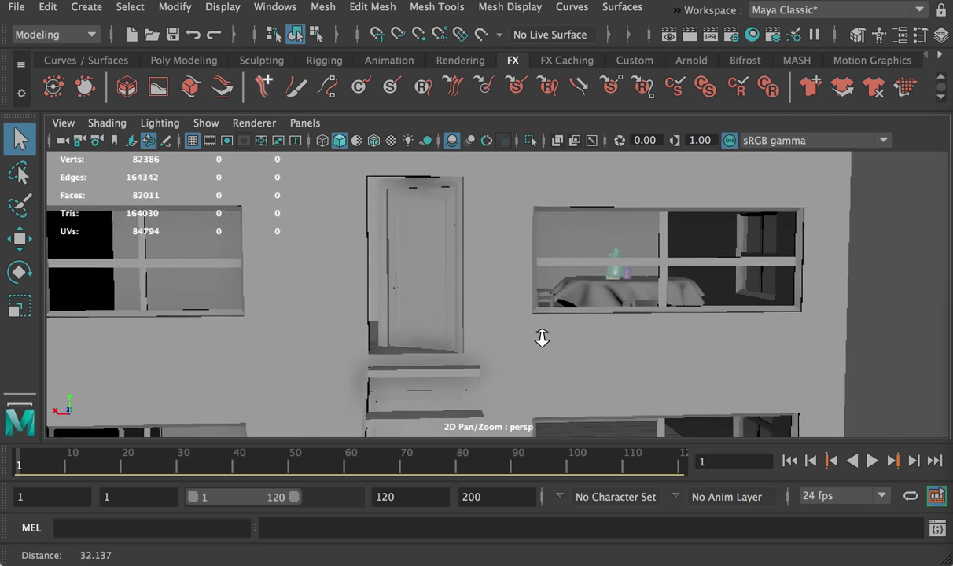
{"action": "middle_click_drag", "start_coordinate": [542, 336], "coordinate": [521, 258], "text": "alt"}
{"action": "right_click_drag", "start_coordinate": [521, 258], "coordinate": [513, 295], "text": "alt"}
{"action": "left_click_drag", "start_coordinate": [512, 295], "coordinate": [485, 330], "text": "alt"}
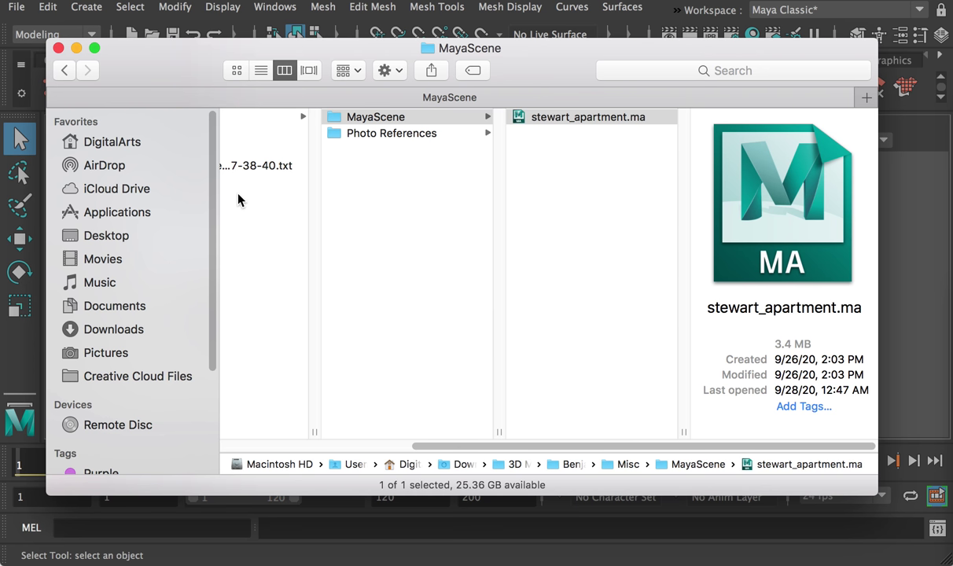
Open the under bridge scene .ma file from the fifth student's folder without saving changes to the apartment scene.
{"action": "left_click", "coordinate": [238, 199]}
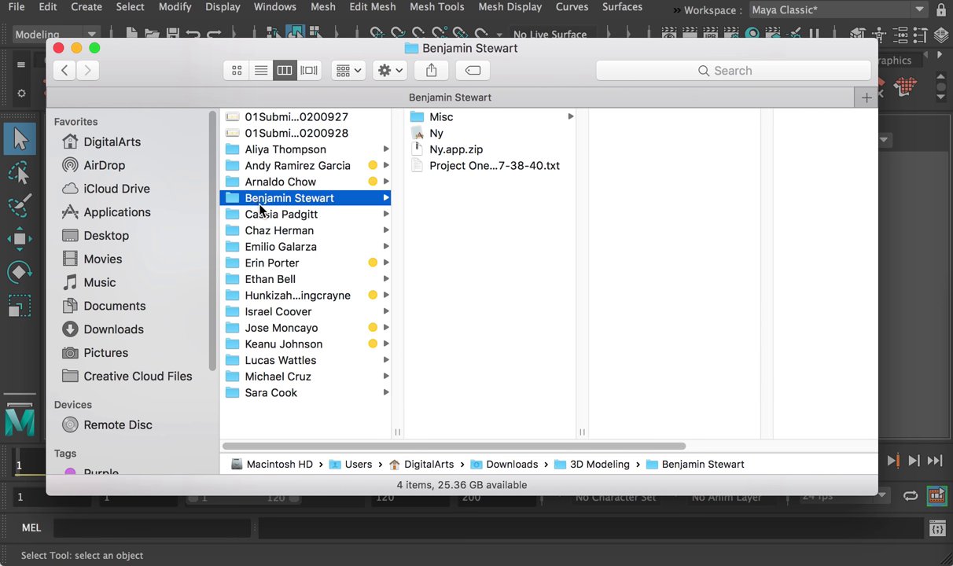
{"action": "left_click", "coordinate": [276, 216]}
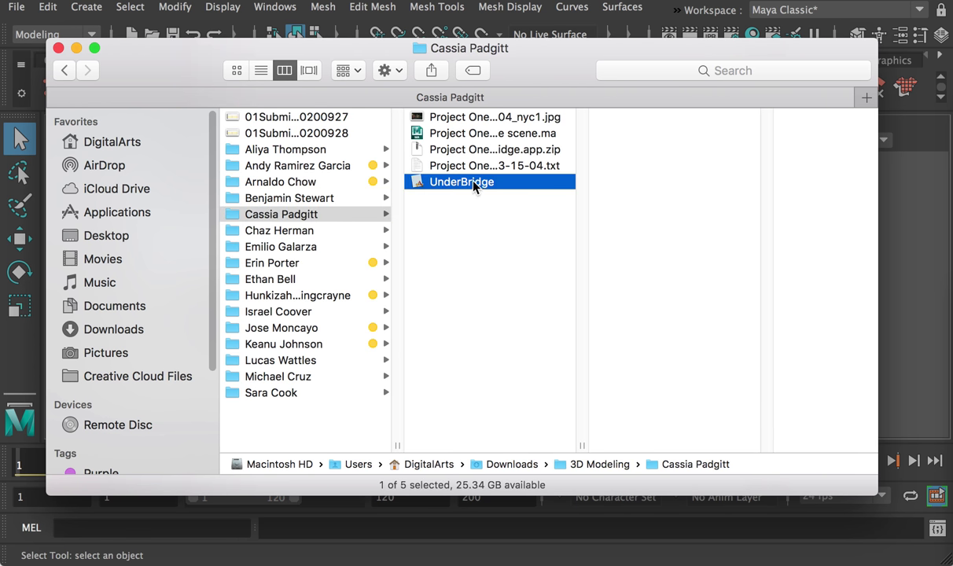
{"action": "double_click", "coordinate": [453, 133]}
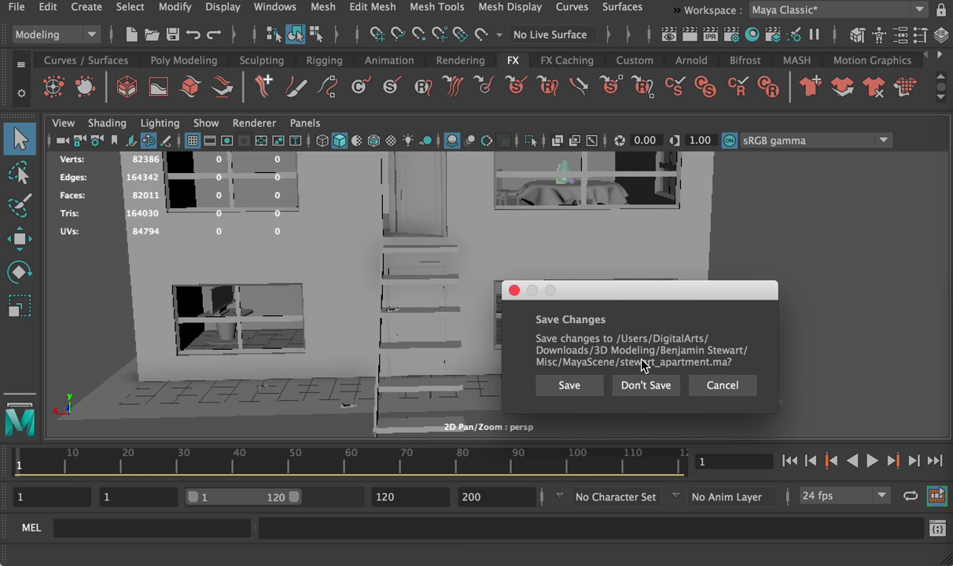
{"action": "left_click", "coordinate": [647, 386]}
Examine the under-bridge scene, looking at the beamed overhead structure, its supports and the storefront beneath.
{"action": "left_click_drag", "start_coordinate": [489, 250], "coordinate": [501, 314], "text": "alt"}
{"action": "right_click_drag", "start_coordinate": [501, 315], "coordinate": [477, 235], "text": "alt"}
{"action": "left_click_drag", "start_coordinate": [476, 236], "coordinate": [545, 251], "text": "alt"}
{"action": "middle_click_drag", "start_coordinate": [545, 251], "coordinate": [501, 375], "text": "alt"}
{"action": "left_click_drag", "start_coordinate": [500, 375], "coordinate": [485, 353], "text": "alt"}
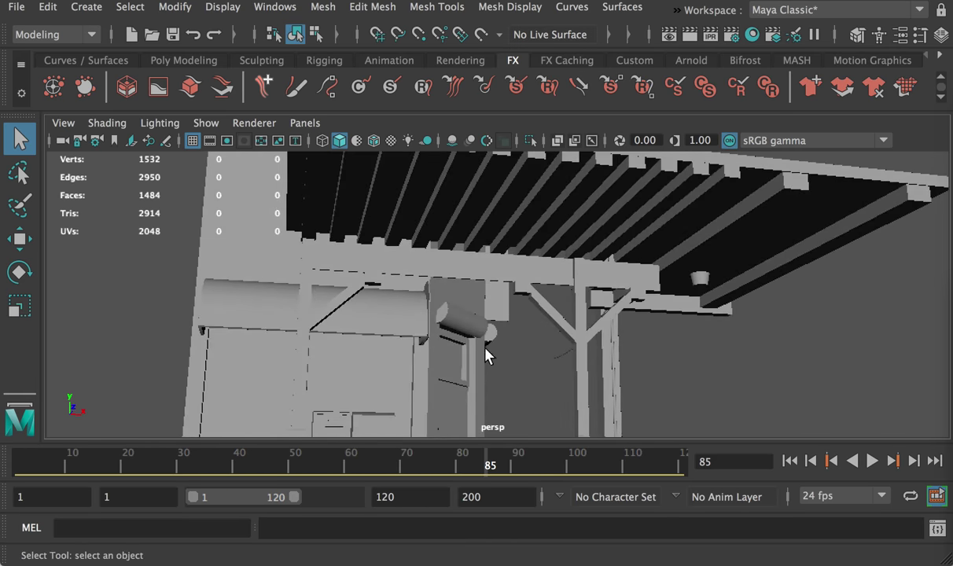
{"action": "left_click", "coordinate": [413, 358]}
{"action": "left_click_drag", "start_coordinate": [413, 358], "coordinate": [890, 371], "text": "alt"}
Open the project1 New York apartment .mb file from the sixth student's drive-download folder without saving changes to the under-bridge scene.
{"action": "key", "text": "super+Tab"}
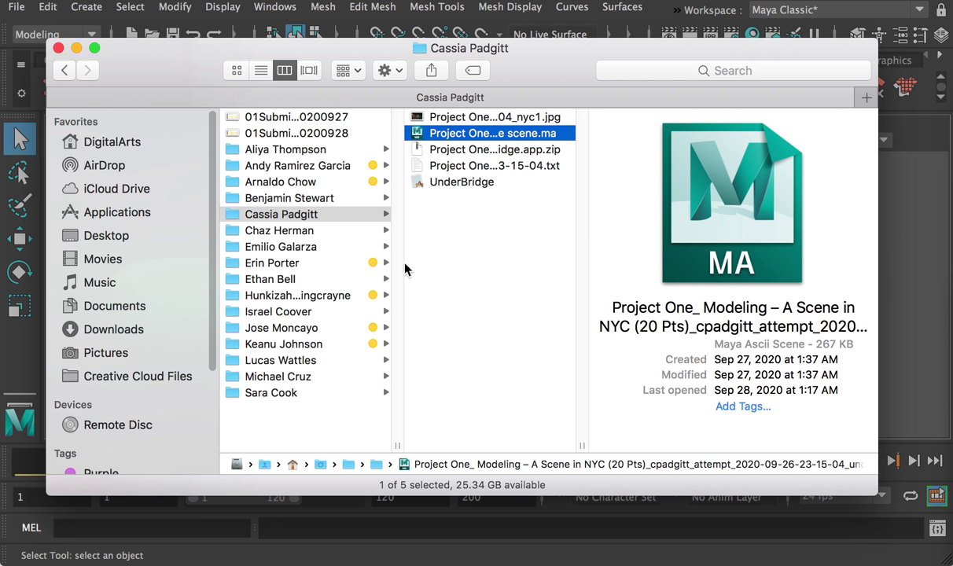
{"action": "left_click", "coordinate": [267, 234]}
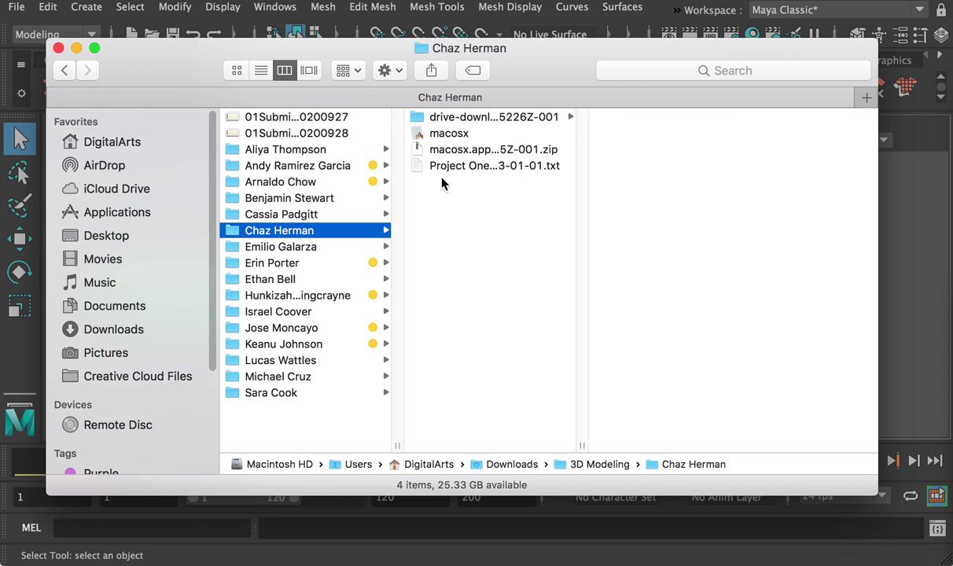
{"action": "left_click", "coordinate": [456, 118]}
{"action": "double_click", "coordinate": [677, 149]}
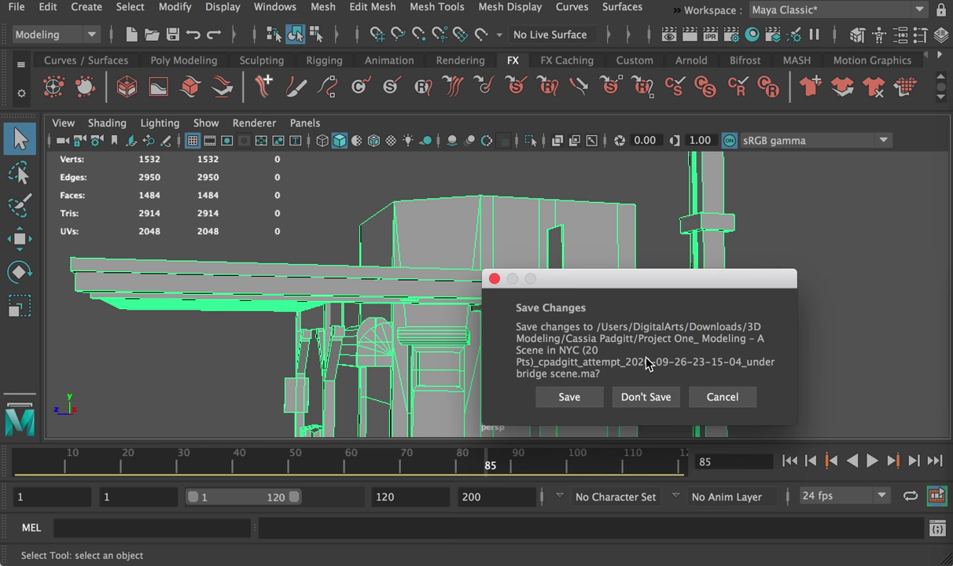
{"action": "left_click", "coordinate": [647, 396]}
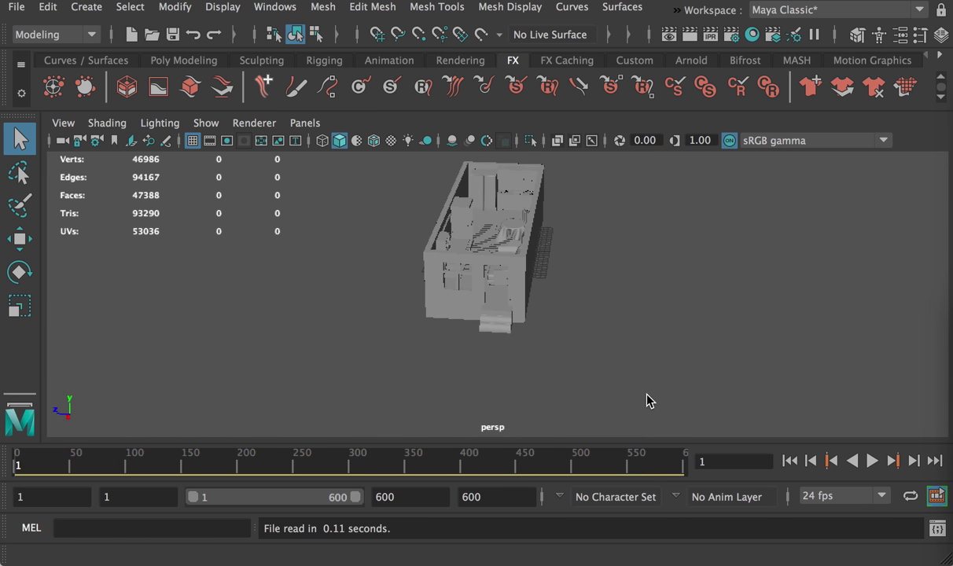
Frame the open-topped apartment model and examine its draped table, chair and sofa with cushions.
{"action": "left_click", "coordinate": [492, 234]}
{"action": "key", "text": "f"}
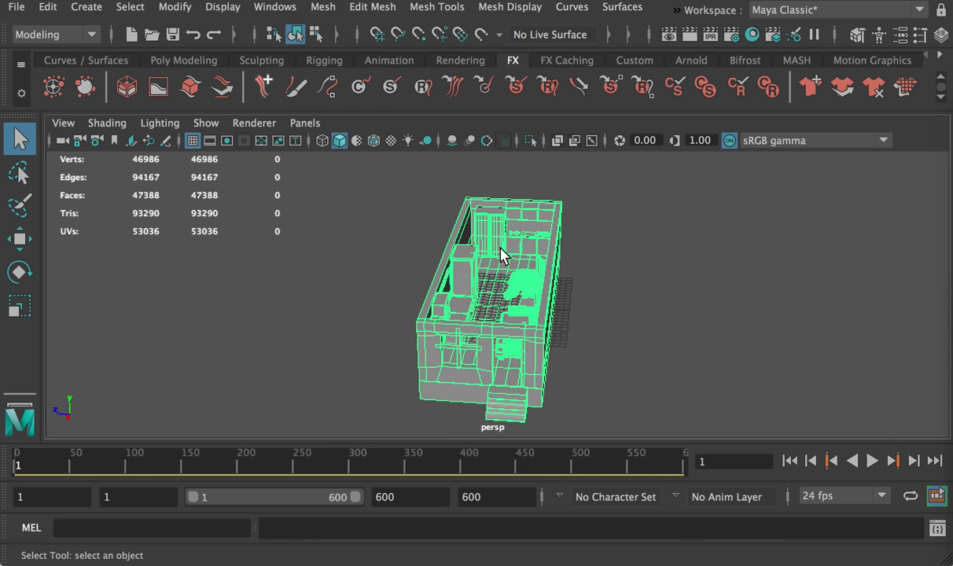
{"action": "left_click", "coordinate": [656, 275]}
{"action": "right_click_drag", "start_coordinate": [459, 229], "coordinate": [619, 330], "text": "alt"}
{"action": "left_click_drag", "start_coordinate": [619, 330], "coordinate": [846, 357], "text": "alt"}
{"action": "middle_click_drag", "start_coordinate": [431, 270], "coordinate": [391, 279], "text": "alt"}
{"action": "right_click_drag", "start_coordinate": [390, 278], "coordinate": [538, 294], "text": "alt"}
{"action": "left_click_drag", "start_coordinate": [538, 295], "coordinate": [645, 271], "text": "alt"}
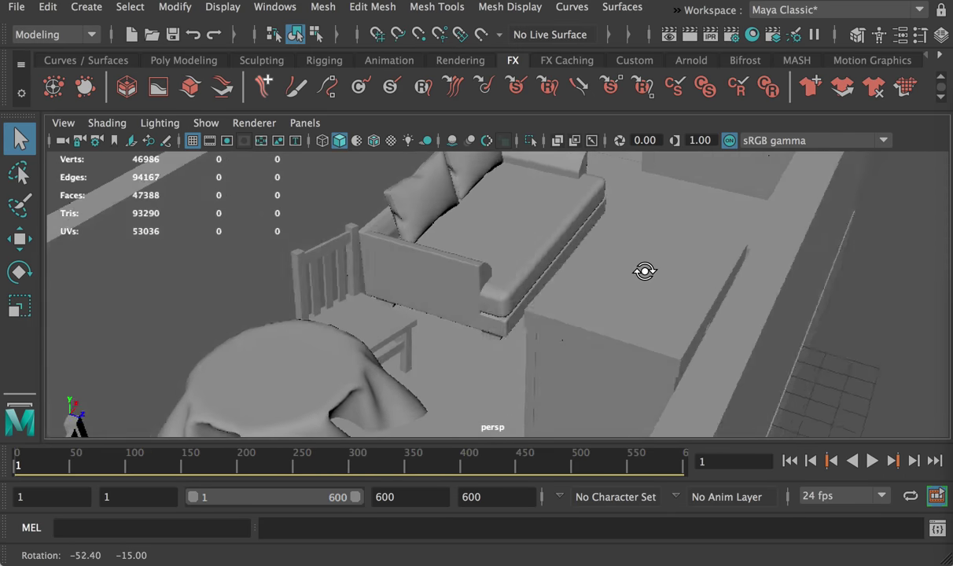
Examine the apartment's vase shelves, wall screen and cabinets, and the kitchen area at the far end.
{"action": "scroll", "coordinate": [532, 293], "scroll_direction": "down", "scroll_amount": 5}
{"action": "left_click", "coordinate": [394, 319]}
{"action": "left_click_drag", "start_coordinate": [395, 319], "coordinate": [634, 316], "text": "alt"}
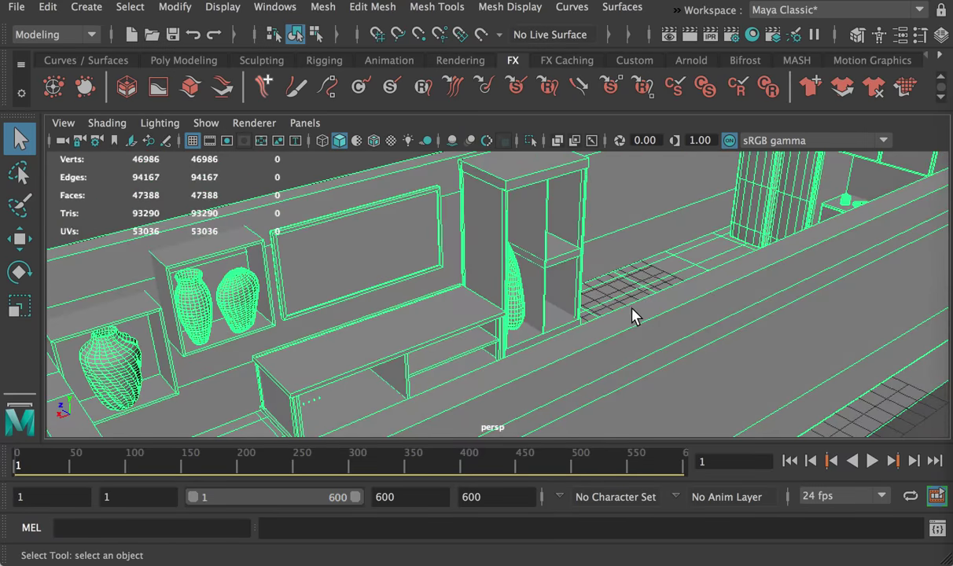
{"action": "left_click", "coordinate": [311, 168]}
{"action": "left_click_drag", "start_coordinate": [311, 168], "coordinate": [378, 235], "text": "alt"}
{"action": "middle_click_drag", "start_coordinate": [379, 235], "coordinate": [377, 268], "text": "alt"}
{"action": "left_click_drag", "start_coordinate": [377, 269], "coordinate": [455, 281], "text": "alt"}
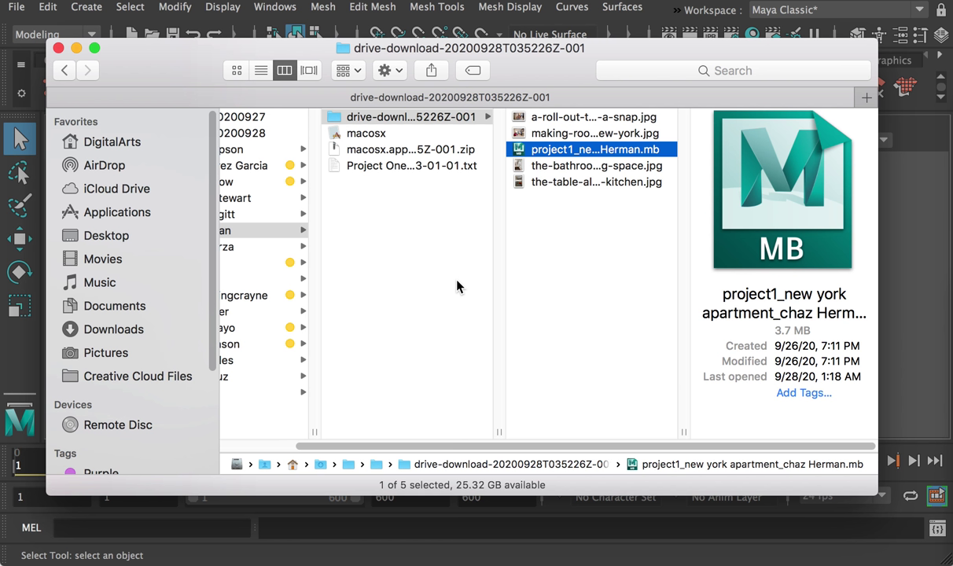
Open the Project One square .mb scene from the seventh student's folder without saving changes to the apartment scene.
{"action": "left_click", "coordinate": [416, 208]}
{"action": "left_click", "coordinate": [294, 248]}
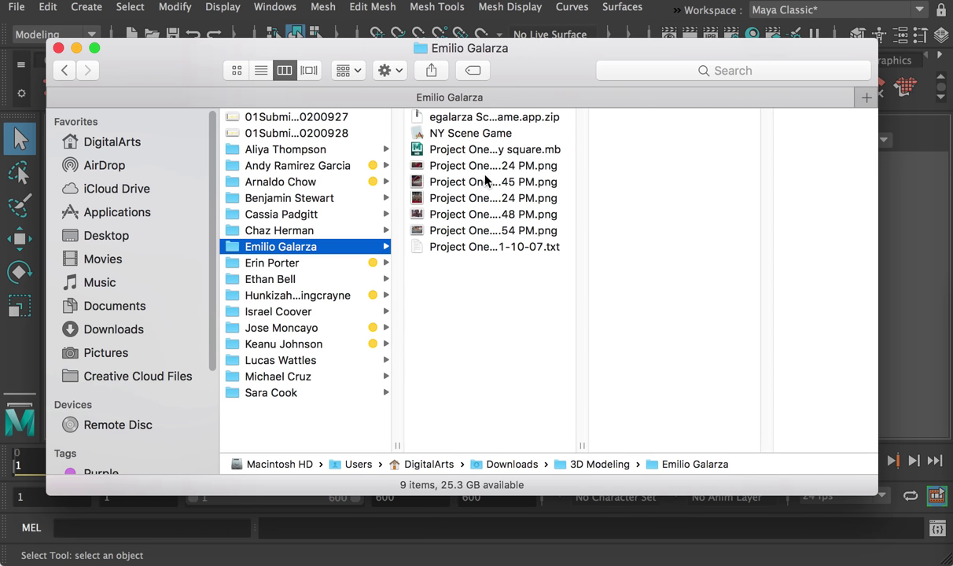
{"action": "double_click", "coordinate": [466, 151]}
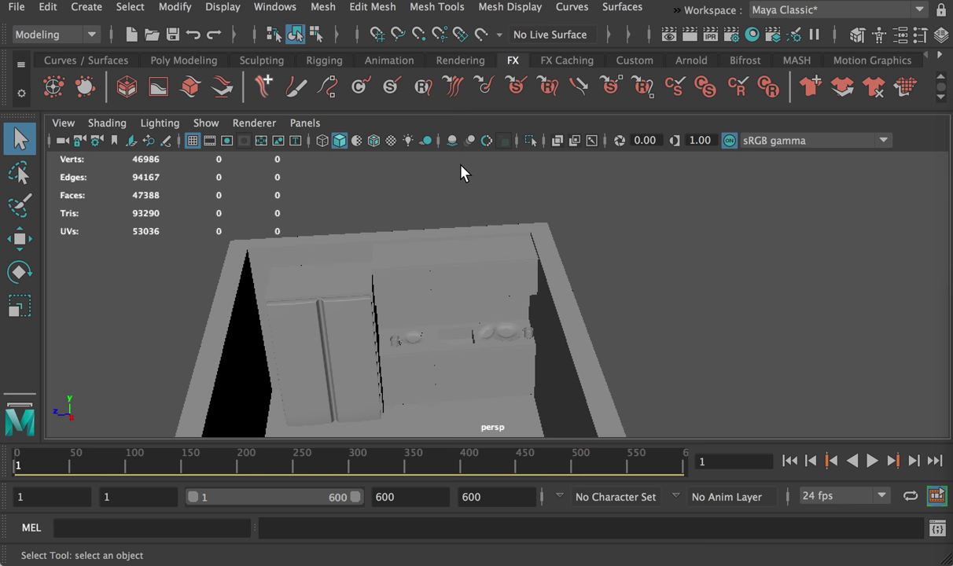
{"action": "left_click", "coordinate": [633, 397]}
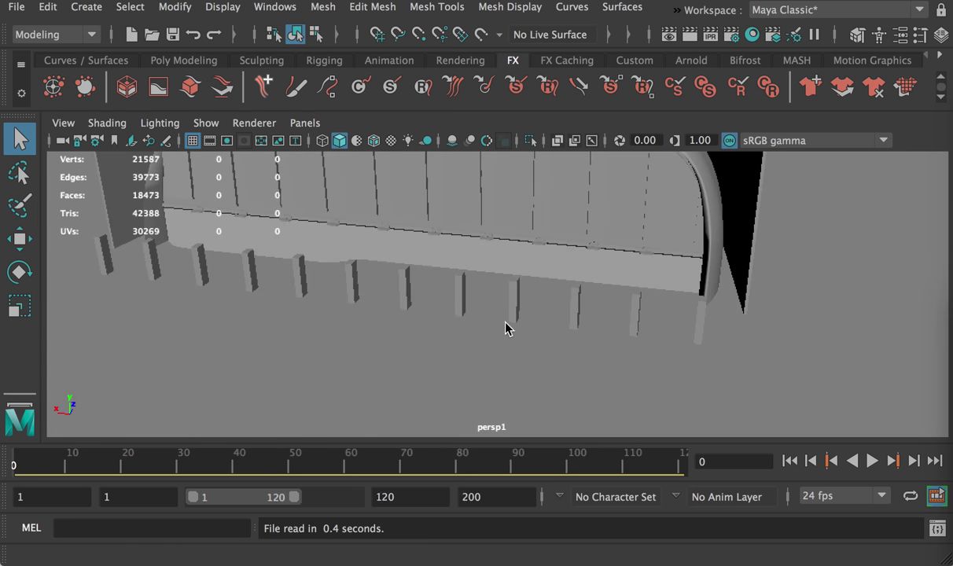
Examine the square's slanted stepped structure with its row of posts and the statue standing before the cross.
{"action": "right_click_drag", "start_coordinate": [506, 326], "coordinate": [604, 326], "text": "alt"}
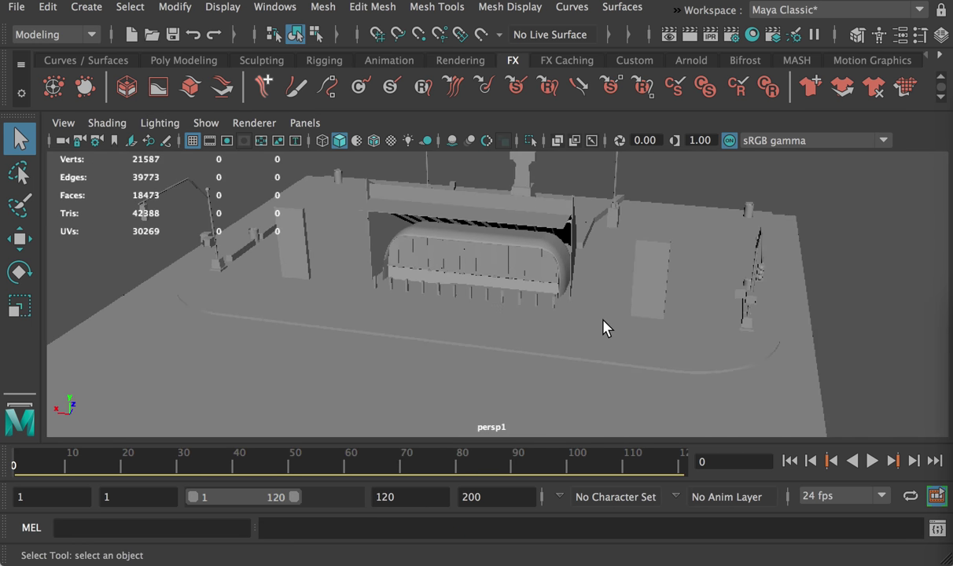
{"action": "left_click_drag", "start_coordinate": [604, 326], "coordinate": [570, 326], "text": "alt"}
{"action": "right_click_drag", "start_coordinate": [571, 326], "coordinate": [630, 367], "text": "alt"}
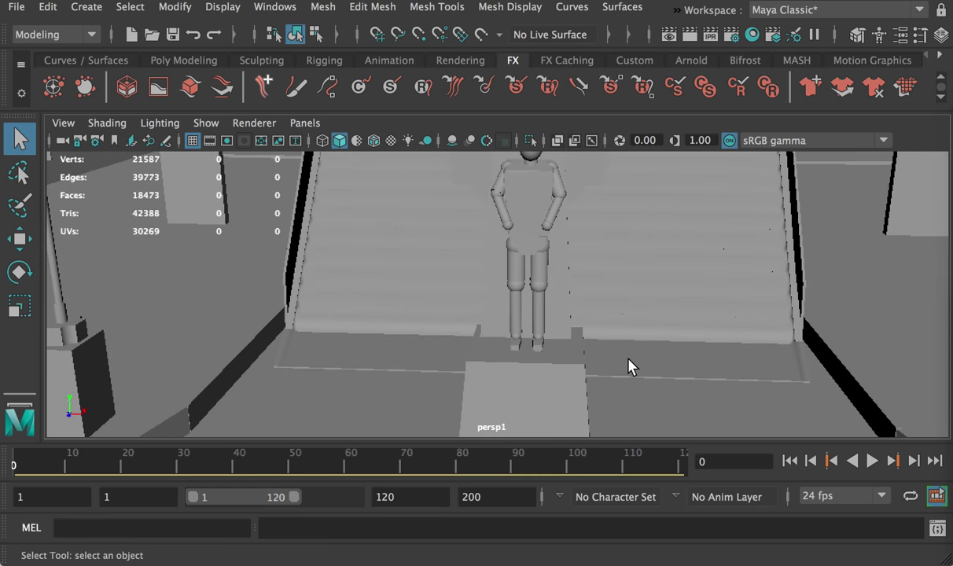
{"action": "middle_click_drag", "start_coordinate": [630, 367], "coordinate": [510, 312], "text": "alt"}
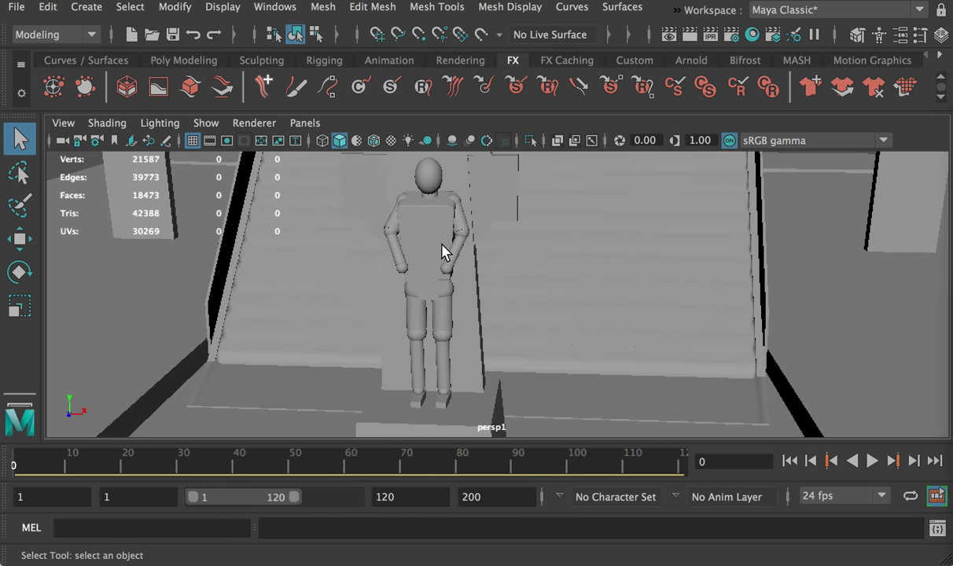
{"action": "left_click_drag", "start_coordinate": [458, 241], "coordinate": [333, 309], "text": "alt"}
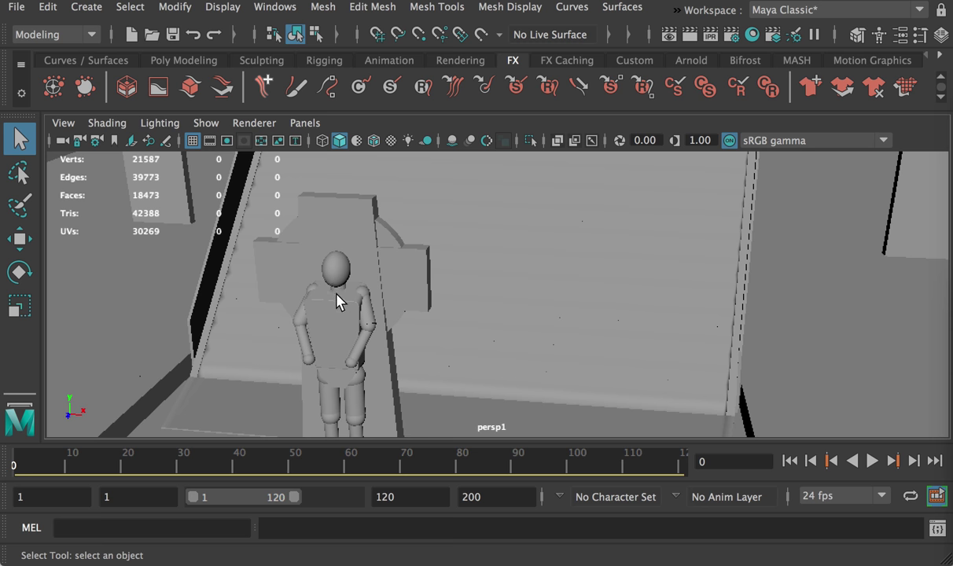
{"action": "middle_click_drag", "start_coordinate": [326, 333], "coordinate": [333, 246], "text": "alt"}
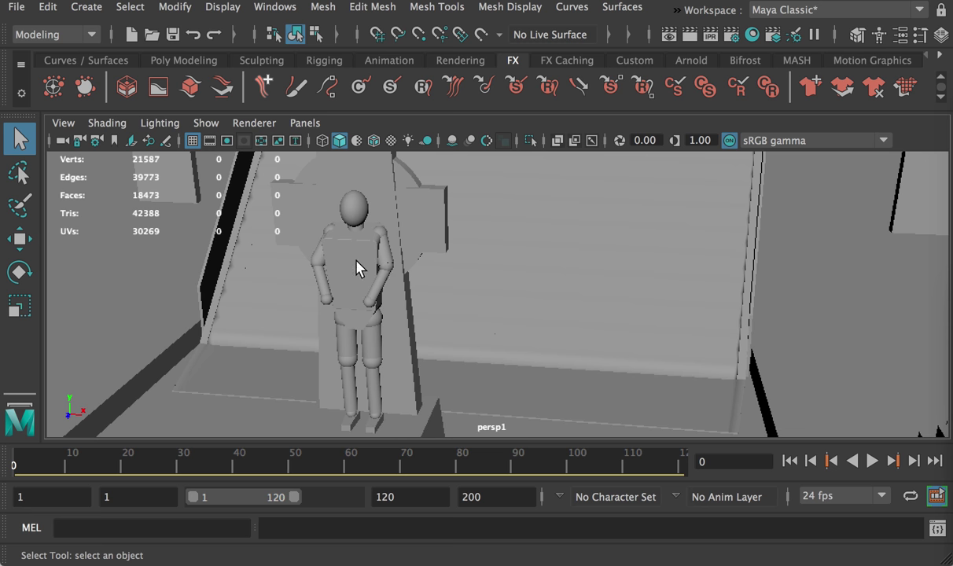
Examine the square from several sides, including its lamp posts, low walls, trash cans and upright panels.
{"action": "mouse_move", "coordinate": [638, 330]}
{"action": "left_mouse_down", "text": "alt"}
{"action": "mouse_move", "coordinate": [449, 277]}
{"action": "mouse_move", "coordinate": [236, 283]}
{"action": "mouse_move", "coordinate": [594, 280]}
{"action": "mouse_move", "coordinate": [537, 266]}
{"action": "mouse_move", "coordinate": [480, 266]}
{"action": "mouse_move", "coordinate": [682, 320]}
{"action": "mouse_move", "coordinate": [625, 321]}
{"action": "mouse_move", "coordinate": [637, 322]}
{"action": "left_mouse_up", "text": "alt"}
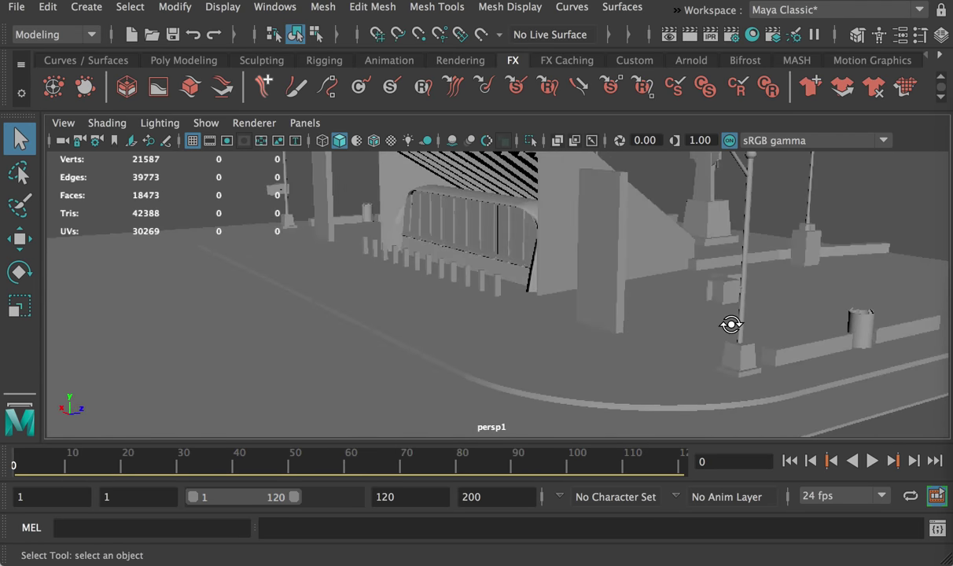
{"action": "left_click_drag", "start_coordinate": [730, 323], "coordinate": [537, 324], "text": "alt"}
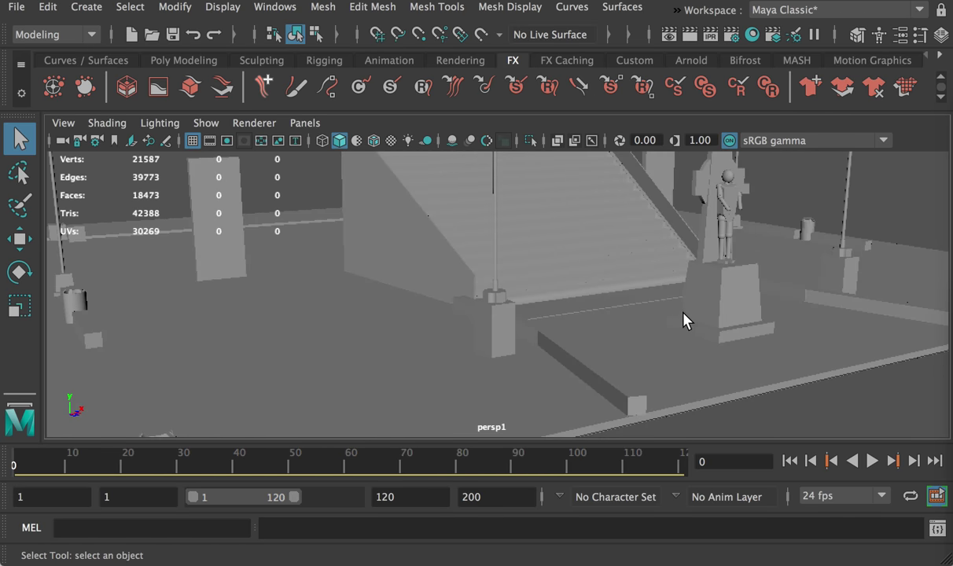
{"action": "left_click_drag", "start_coordinate": [684, 320], "coordinate": [533, 266], "text": "alt"}
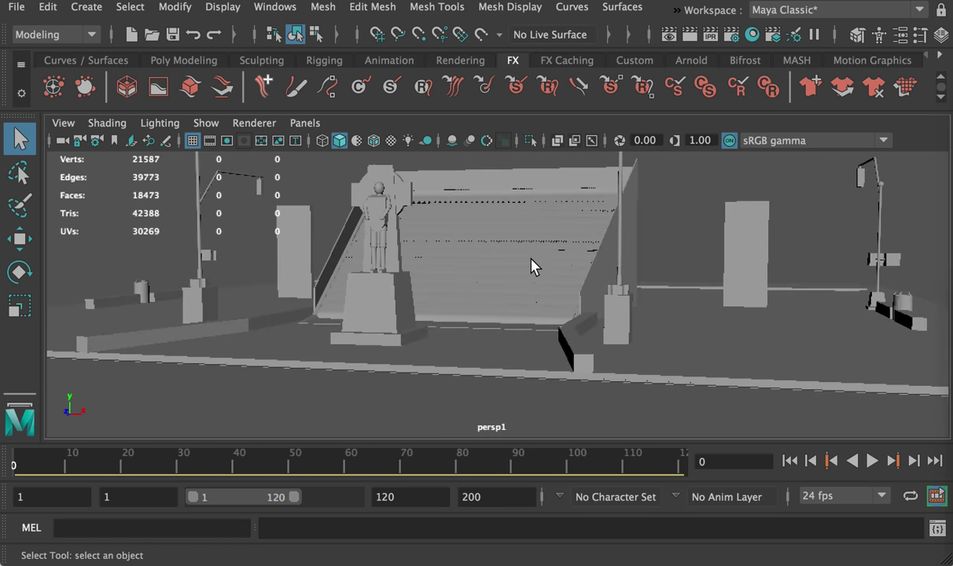
Frame the draped flag on its pole and examine the cloth folds with the mesh deselected.
{"action": "left_click", "coordinate": [542, 276]}
{"action": "right_click_drag", "start_coordinate": [489, 254], "coordinate": [836, 431], "text": "alt"}
{"action": "right_click_drag", "start_coordinate": [782, 382], "coordinate": [646, 363], "text": "alt"}
{"action": "left_click_drag", "start_coordinate": [646, 364], "coordinate": [555, 362], "text": "alt"}
{"action": "middle_click_drag", "start_coordinate": [617, 353], "coordinate": [719, 419], "text": "alt"}
{"action": "right_click_drag", "start_coordinate": [718, 420], "coordinate": [480, 336], "text": "alt"}
{"action": "left_click_drag", "start_coordinate": [480, 336], "coordinate": [319, 364], "text": "alt"}
{"action": "left_click", "coordinate": [556, 283]}
{"action": "key", "text": "f"}
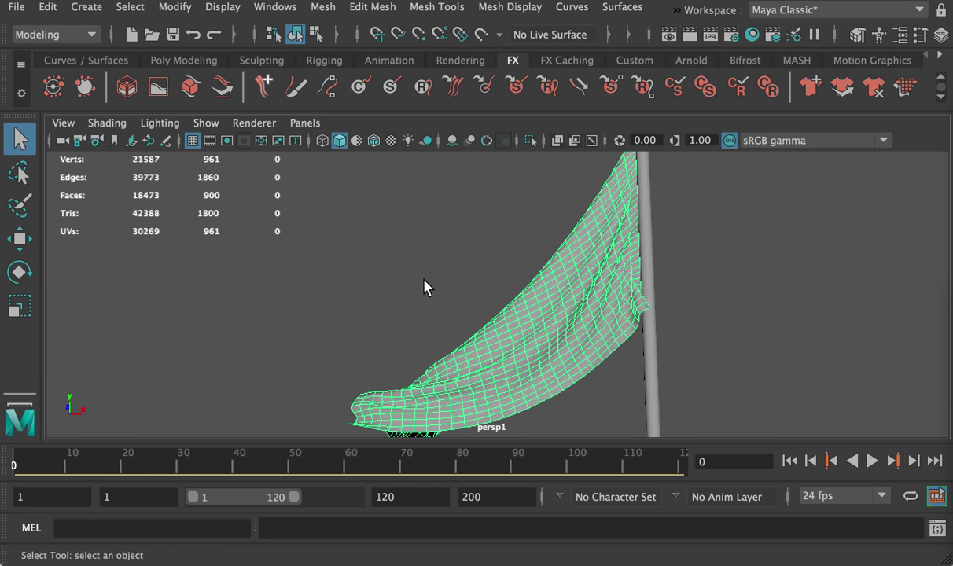
{"action": "left_click", "coordinate": [425, 286]}
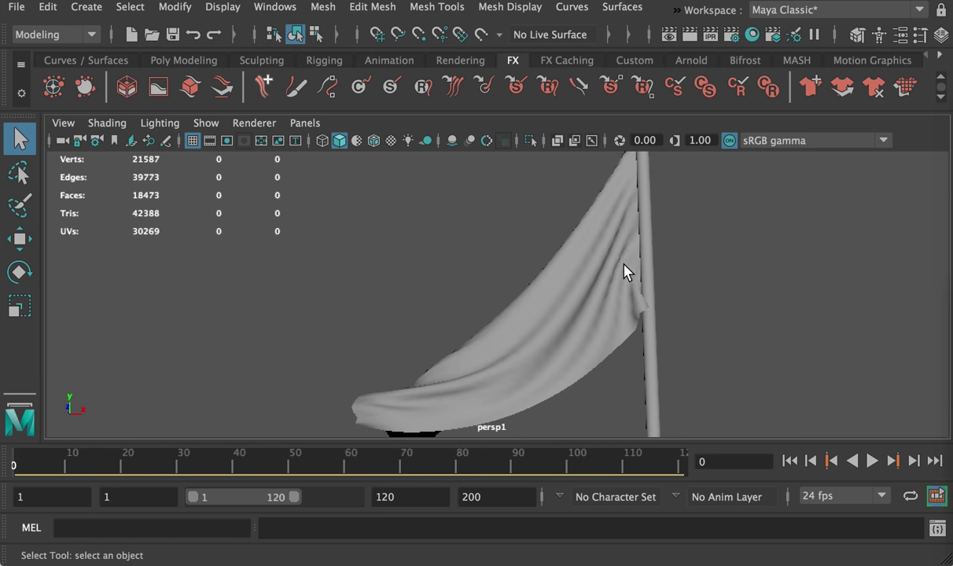
{"action": "right_click_drag", "start_coordinate": [584, 317], "coordinate": [523, 322], "text": "alt"}
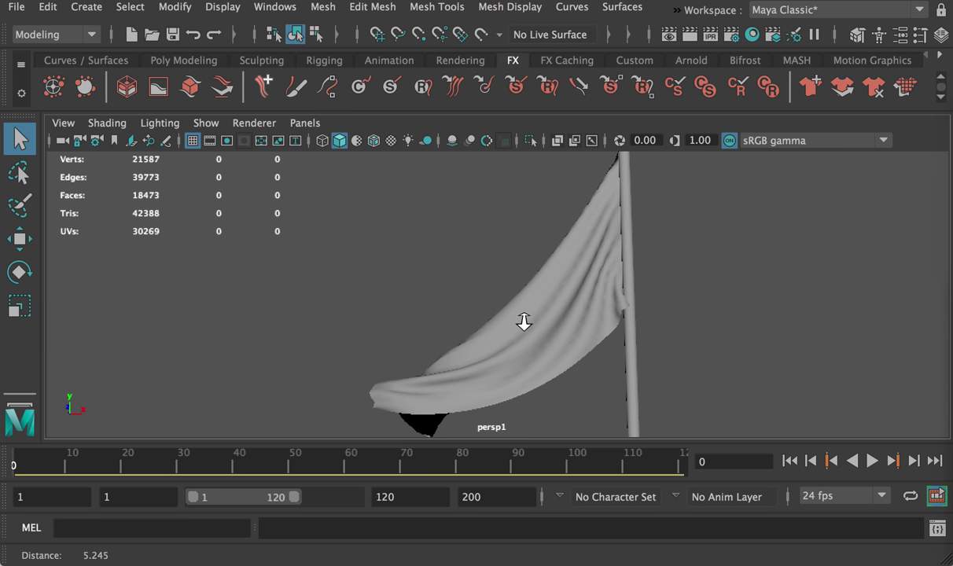
{"action": "left_click_drag", "start_coordinate": [524, 321], "coordinate": [565, 338], "text": "alt"}
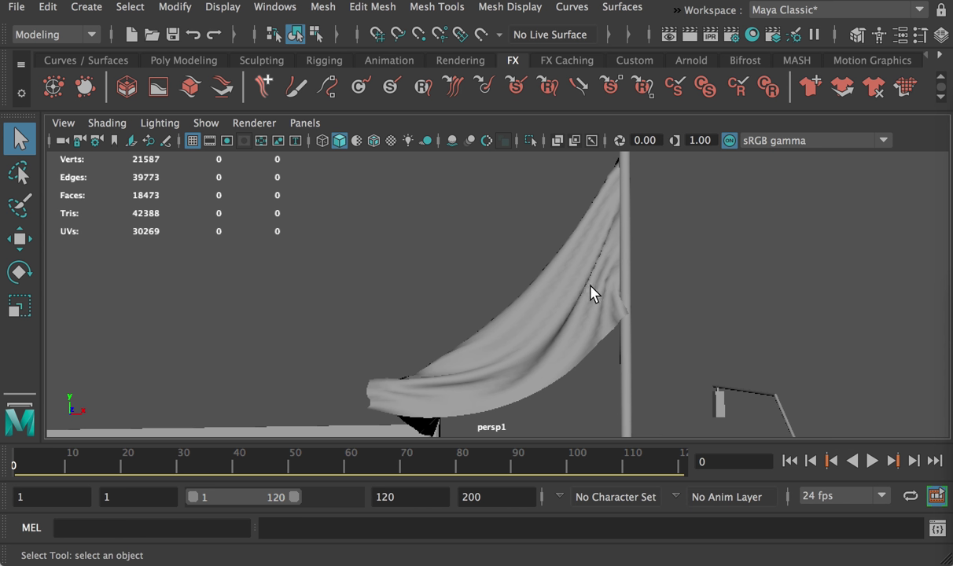
Open the Project 1 .ma file from the eighth student's folder without saving the square scene, bypassing the missing floor plan.jpg reference.
{"action": "key", "text": "super+Tab"}
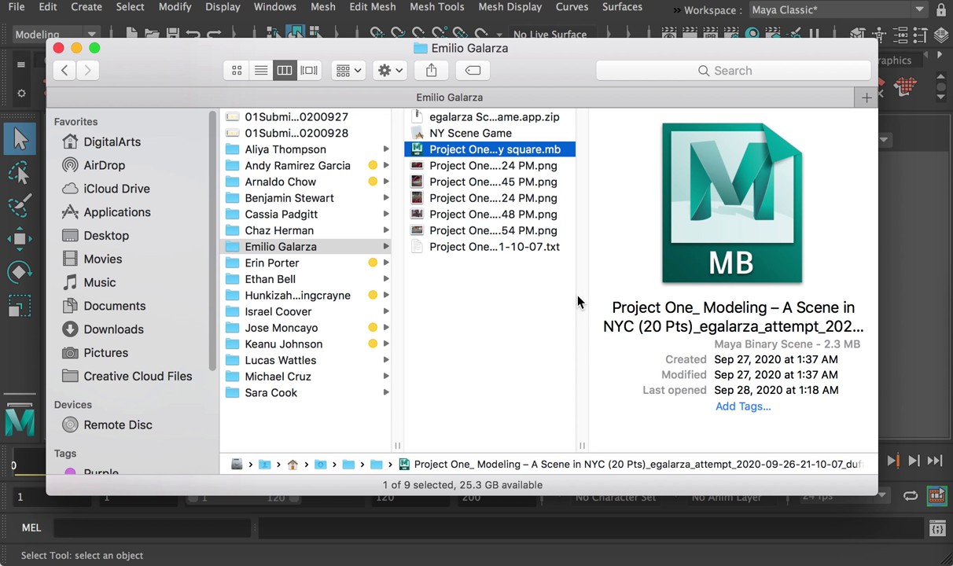
{"action": "left_click", "coordinate": [283, 263]}
{"action": "left_click", "coordinate": [458, 118]}
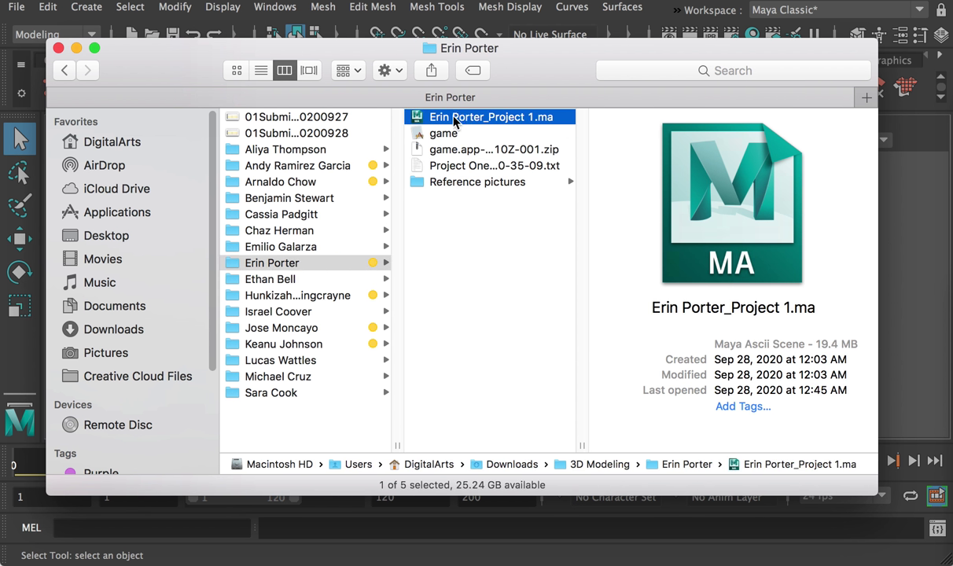
{"action": "double_click", "coordinate": [454, 118]}
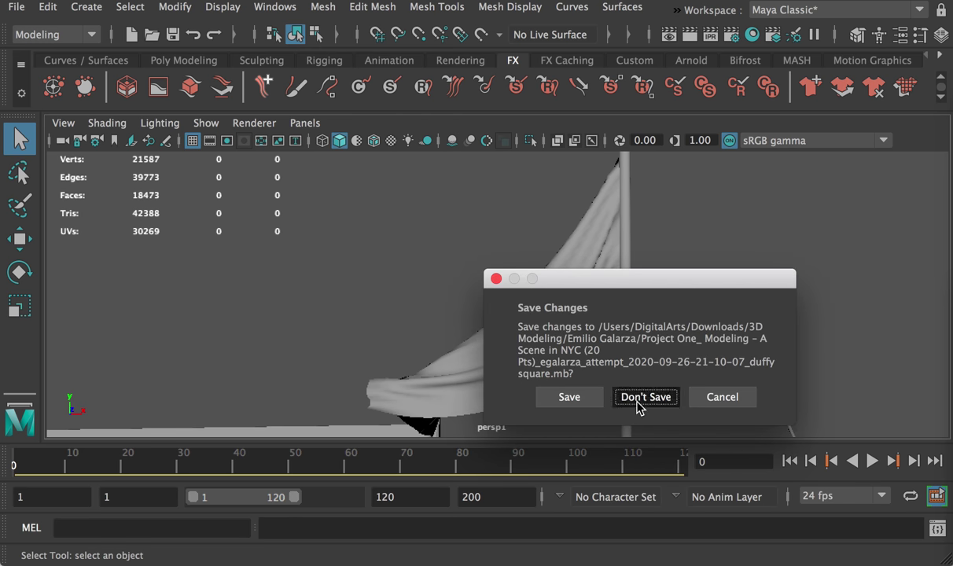
{"action": "left_click", "coordinate": [640, 397]}
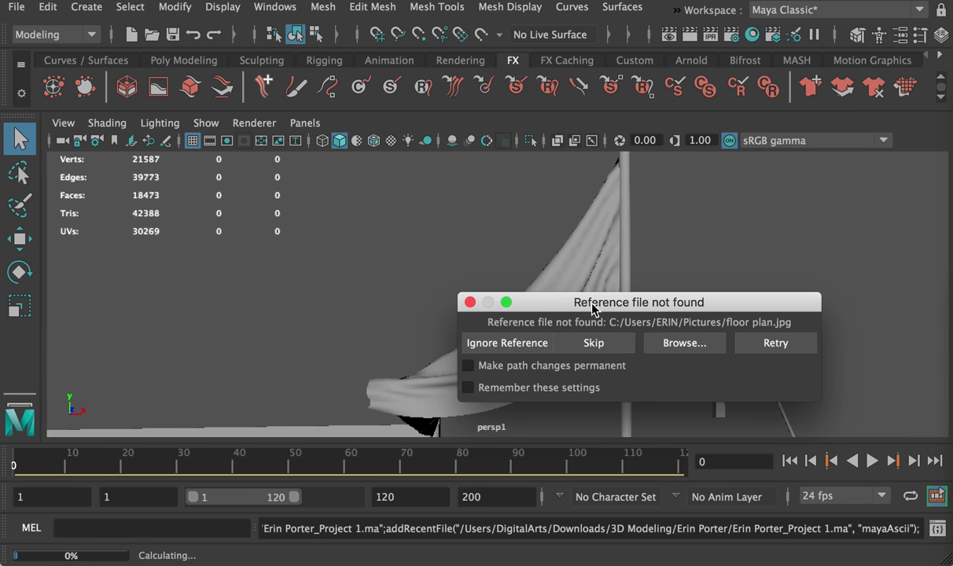
{"action": "left_click", "coordinate": [549, 344]}
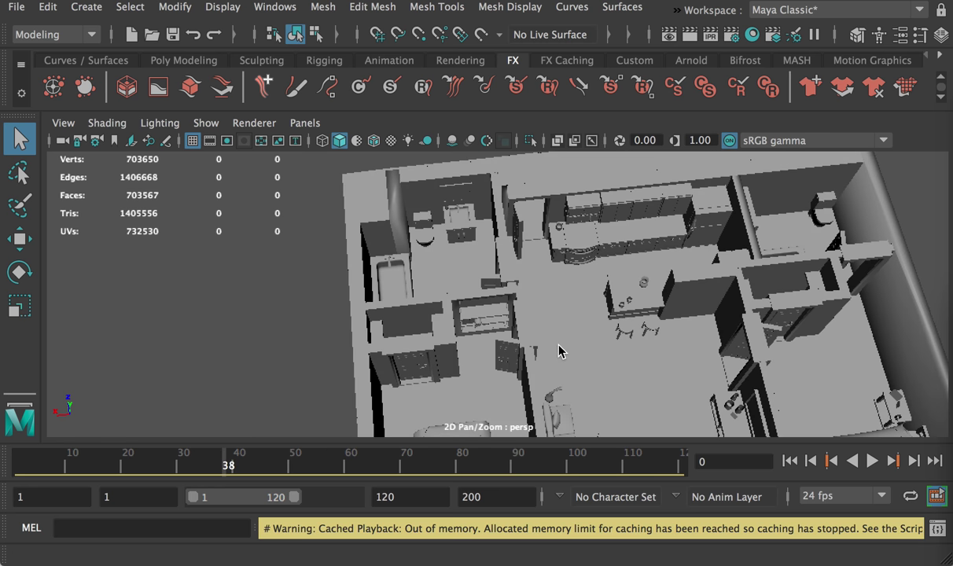
Examine the open-topped apartment's room layout and move in close on the rolled towels on the bed.
{"action": "left_click_drag", "start_coordinate": [681, 351], "coordinate": [639, 330], "text": "alt"}
{"action": "middle_click_drag", "start_coordinate": [639, 330], "coordinate": [504, 238], "text": "alt"}
{"action": "mouse_move", "coordinate": [504, 238]}
{"action": "left_mouse_down", "text": "alt"}
{"action": "mouse_move", "coordinate": [472, 246]}
{"action": "mouse_move", "coordinate": [502, 219]}
{"action": "left_mouse_up", "text": "alt"}
{"action": "right_click_drag", "start_coordinate": [502, 219], "coordinate": [528, 364], "text": "alt"}
{"action": "middle_click_drag", "start_coordinate": [385, 302], "coordinate": [604, 320], "text": "alt"}
{"action": "right_click_drag", "start_coordinate": [405, 295], "coordinate": [498, 336], "text": "alt"}
{"action": "left_click_drag", "start_coordinate": [471, 318], "coordinate": [441, 315], "text": "alt"}
{"action": "right_click_drag", "start_coordinate": [441, 315], "coordinate": [464, 292], "text": "alt"}
{"action": "left_click_drag", "start_coordinate": [464, 292], "coordinate": [610, 281], "text": "alt"}
{"action": "middle_click_drag", "start_coordinate": [610, 281], "coordinate": [190, 312], "text": "alt"}
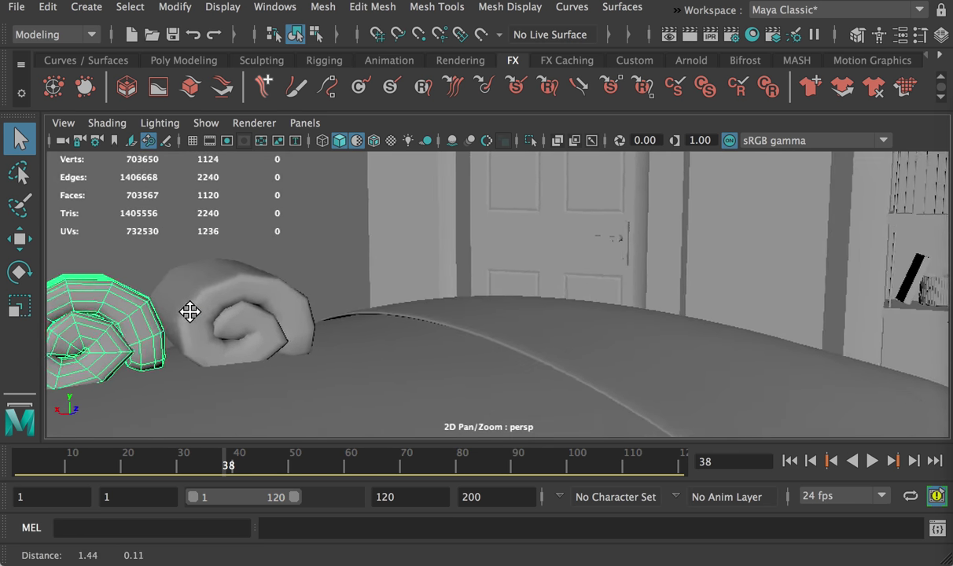
Frame the cylindrical container on the shelf and examine the books and small frames beside it.
{"action": "left_click_drag", "start_coordinate": [190, 312], "coordinate": [549, 312], "text": "alt"}
{"action": "left_click", "coordinate": [812, 275]}
{"action": "key", "text": "f"}
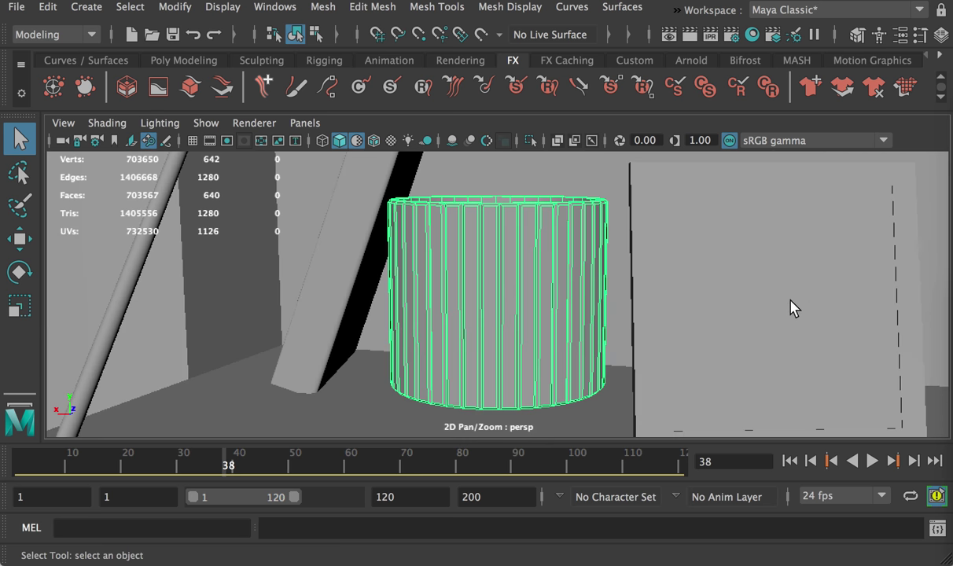
{"action": "right_click_drag", "start_coordinate": [757, 323], "coordinate": [613, 291], "text": "alt"}
{"action": "left_click_drag", "start_coordinate": [613, 292], "coordinate": [684, 313], "text": "alt"}
{"action": "right_click_drag", "start_coordinate": [684, 313], "coordinate": [647, 283], "text": "alt"}
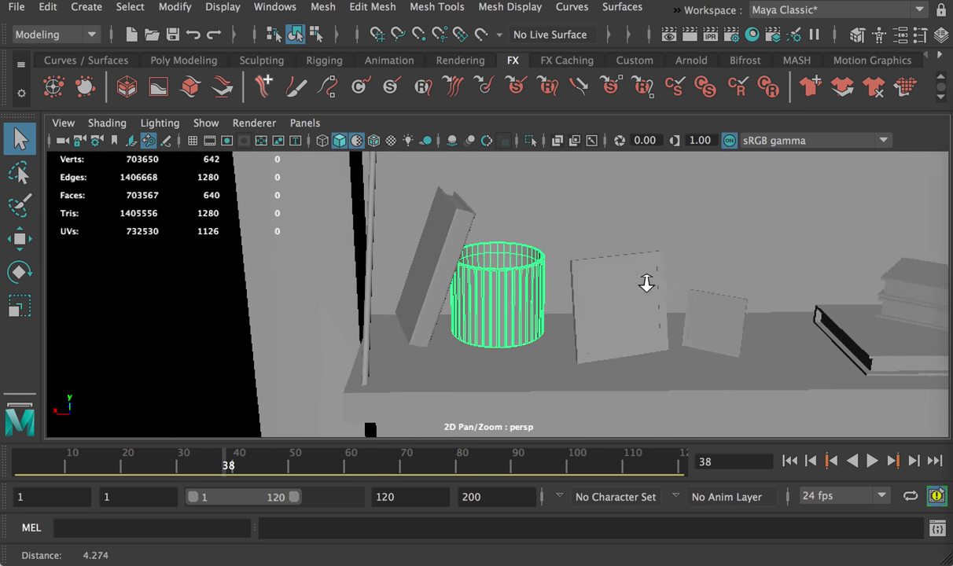
{"action": "middle_click_drag", "start_coordinate": [646, 283], "coordinate": [421, 266], "text": "alt"}
{"action": "left_click_drag", "start_coordinate": [422, 266], "coordinate": [585, 280], "text": "alt"}
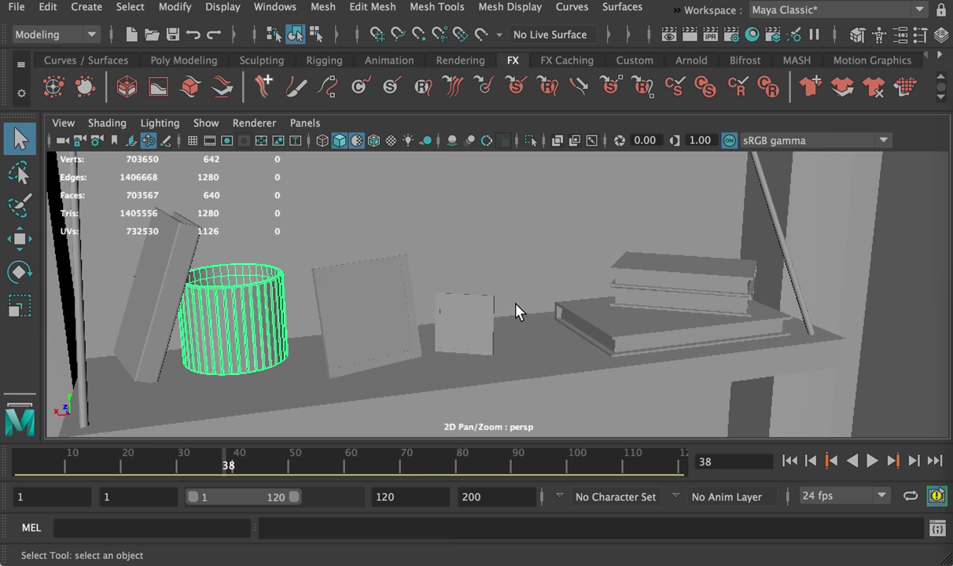
{"action": "middle_click_drag", "start_coordinate": [517, 311], "coordinate": [480, 392]}
Examine the full built-in bookshelf with its books and rolled towel, and the panelled doors around it.
{"action": "right_click_drag", "start_coordinate": [554, 340], "coordinate": [446, 321], "text": "alt"}
{"action": "left_click_drag", "start_coordinate": [446, 322], "coordinate": [411, 313], "text": "alt"}
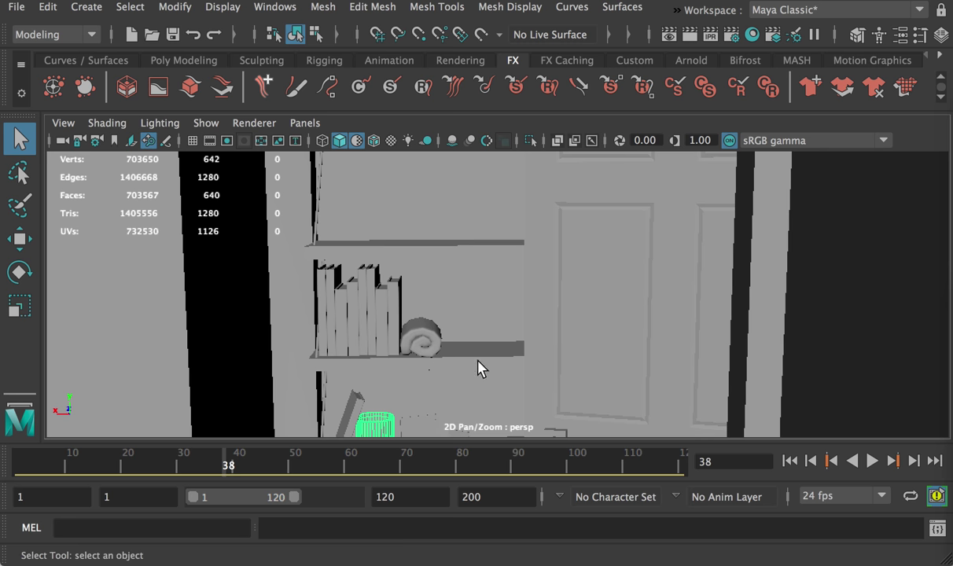
{"action": "right_click_drag", "start_coordinate": [500, 378], "coordinate": [437, 339], "text": "alt"}
{"action": "middle_click_drag", "start_coordinate": [437, 338], "coordinate": [399, 281], "text": "alt"}
{"action": "left_click_drag", "start_coordinate": [399, 280], "coordinate": [494, 313], "text": "alt"}
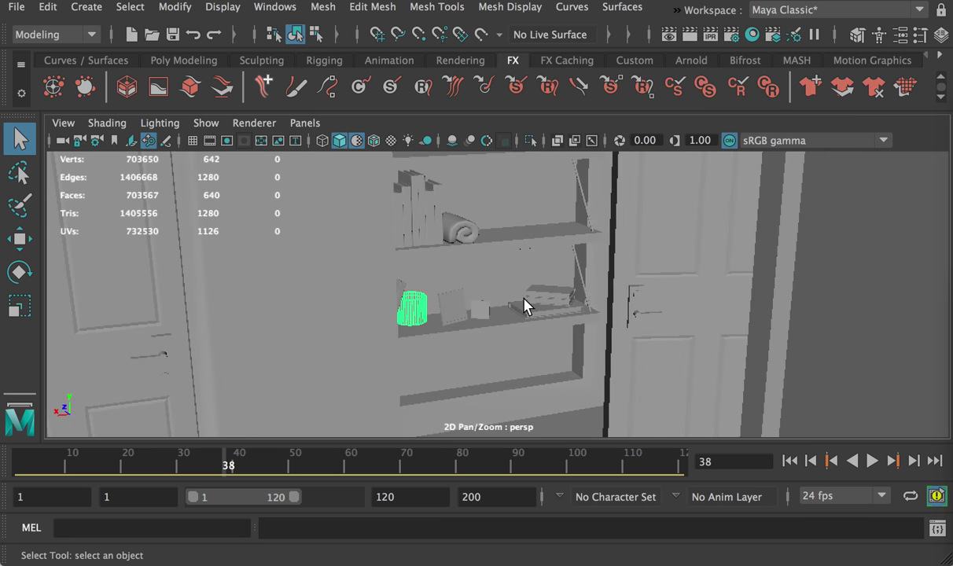
{"action": "right_click_drag", "start_coordinate": [605, 340], "coordinate": [504, 287], "text": "alt"}
{"action": "left_click_drag", "start_coordinate": [472, 291], "coordinate": [449, 311], "text": "alt"}
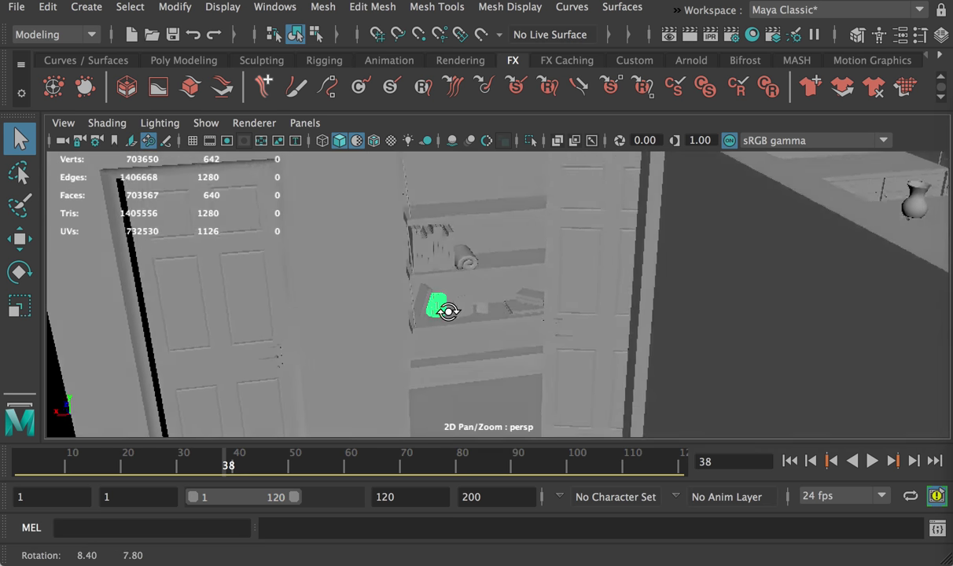
Look past the kitchen and examine the living area's L-shaped sofa, round coffee table and panelled doors.
{"action": "middle_click_drag", "start_coordinate": [563, 284], "coordinate": [305, 331], "text": "alt"}
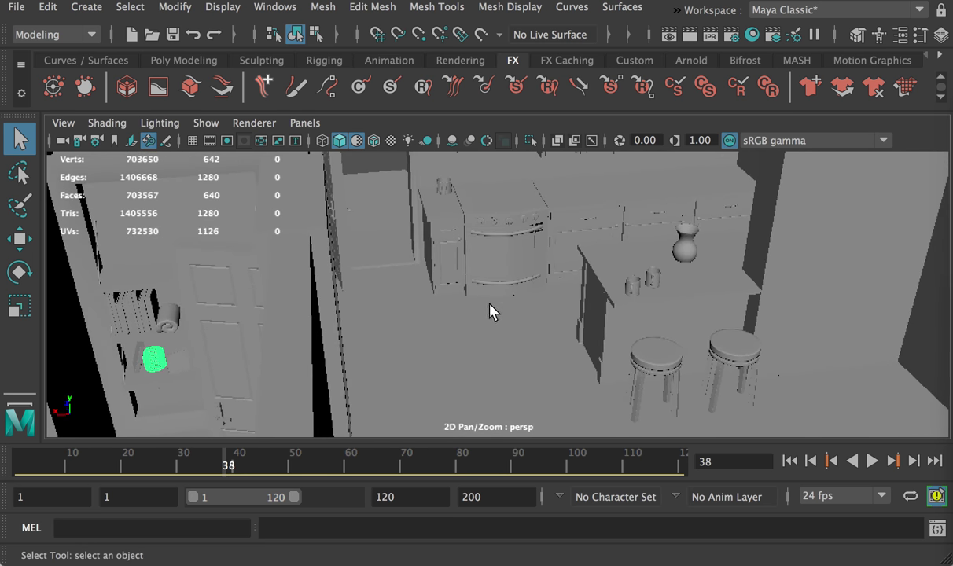
{"action": "middle_click_drag", "start_coordinate": [543, 277], "coordinate": [443, 360], "text": "alt"}
{"action": "left_click_drag", "start_coordinate": [443, 360], "coordinate": [673, 353], "text": "alt"}
{"action": "middle_click_drag", "start_coordinate": [346, 315], "coordinate": [421, 297], "text": "alt"}
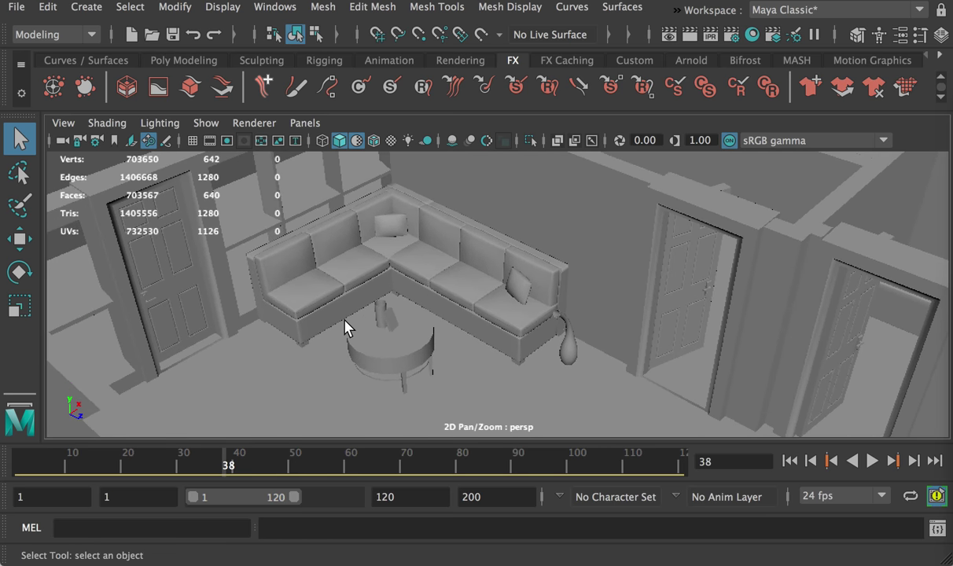
{"action": "left_click_drag", "start_coordinate": [362, 319], "coordinate": [436, 317], "text": "alt"}
{"action": "right_click_drag", "start_coordinate": [799, 298], "coordinate": [551, 304], "text": "alt"}
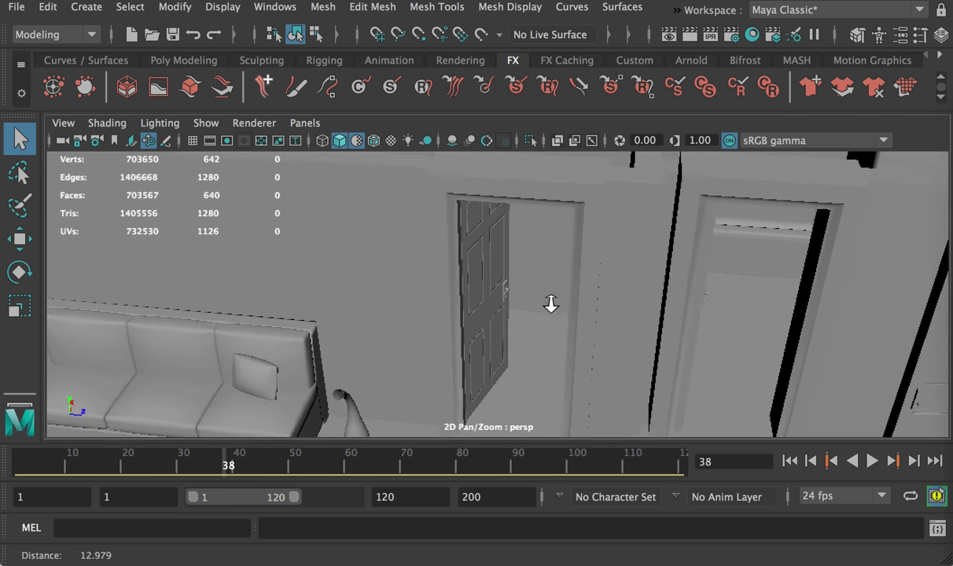
{"action": "left_click_drag", "start_coordinate": [551, 304], "coordinate": [631, 301], "text": "alt"}
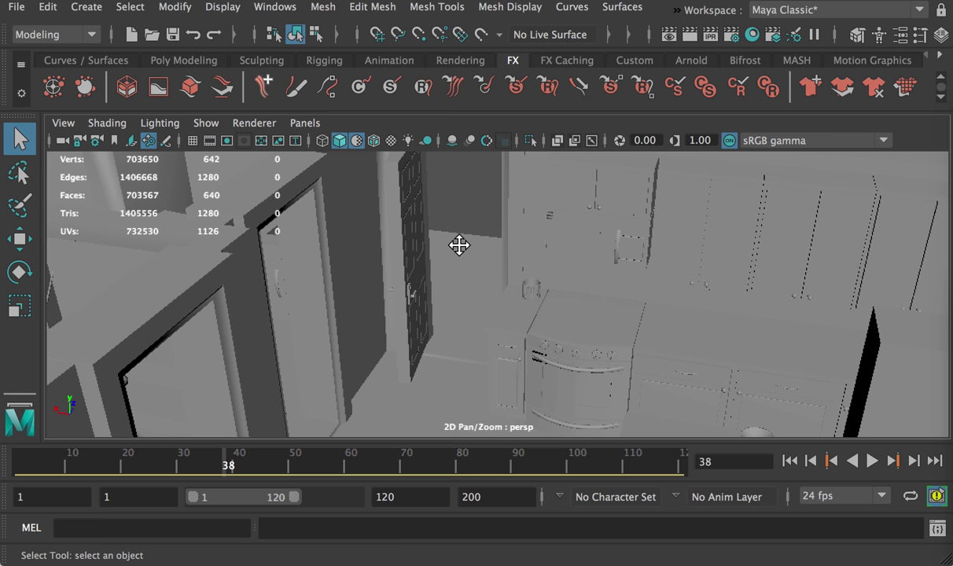
Examine the kitchen's cabinets, curved oven, and island with its vase, cups and round stools.
{"action": "middle_click_drag", "start_coordinate": [459, 246], "coordinate": [562, 325], "text": "alt"}
{"action": "left_click_drag", "start_coordinate": [424, 325], "coordinate": [576, 283], "text": "alt"}
{"action": "middle_click_drag", "start_coordinate": [576, 283], "coordinate": [138, 289], "text": "alt"}
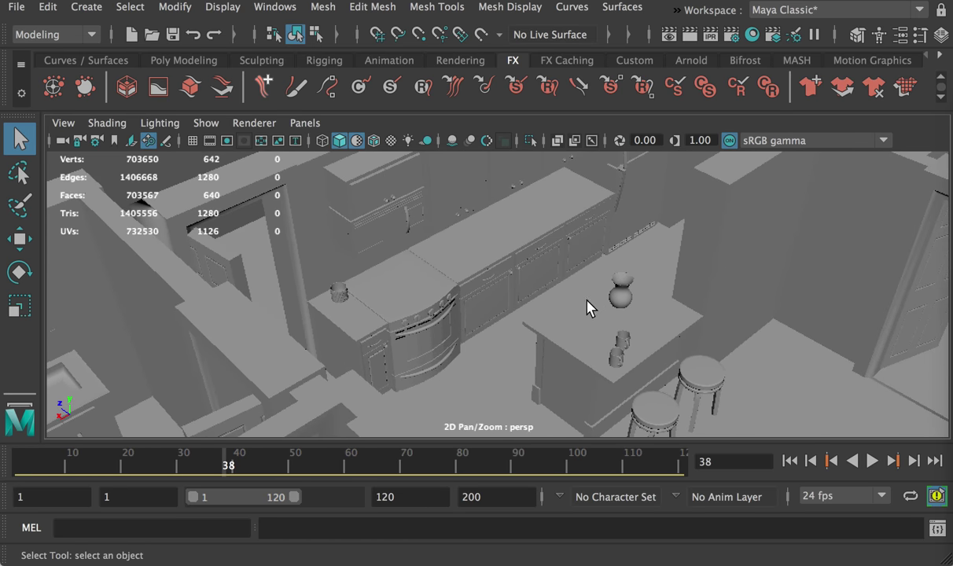
{"action": "middle_click_drag", "start_coordinate": [560, 340], "coordinate": [380, 332], "text": "alt"}
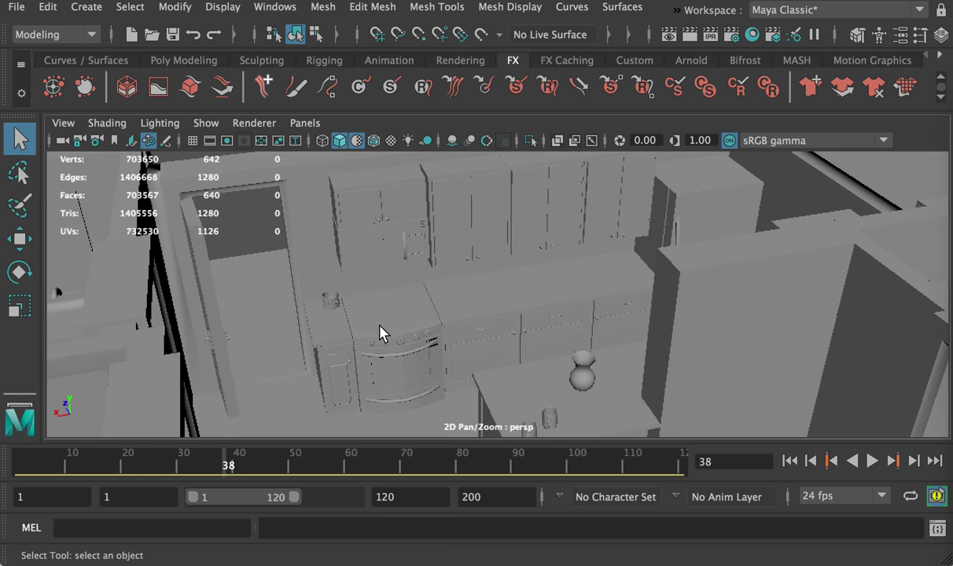
{"action": "middle_click_drag", "start_coordinate": [401, 383], "coordinate": [321, 255], "text": "alt"}
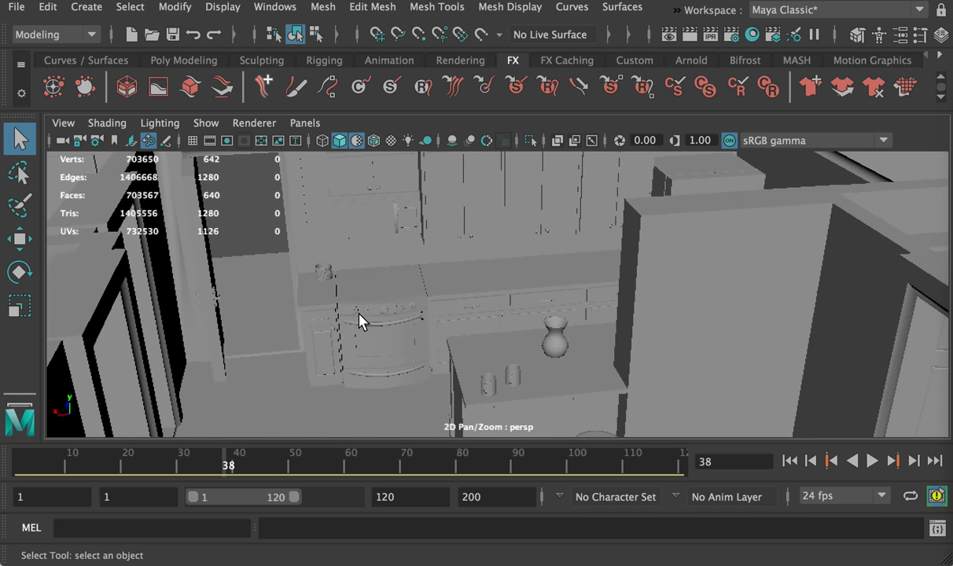
{"action": "left_click_drag", "start_coordinate": [418, 269], "coordinate": [480, 266], "text": "alt"}
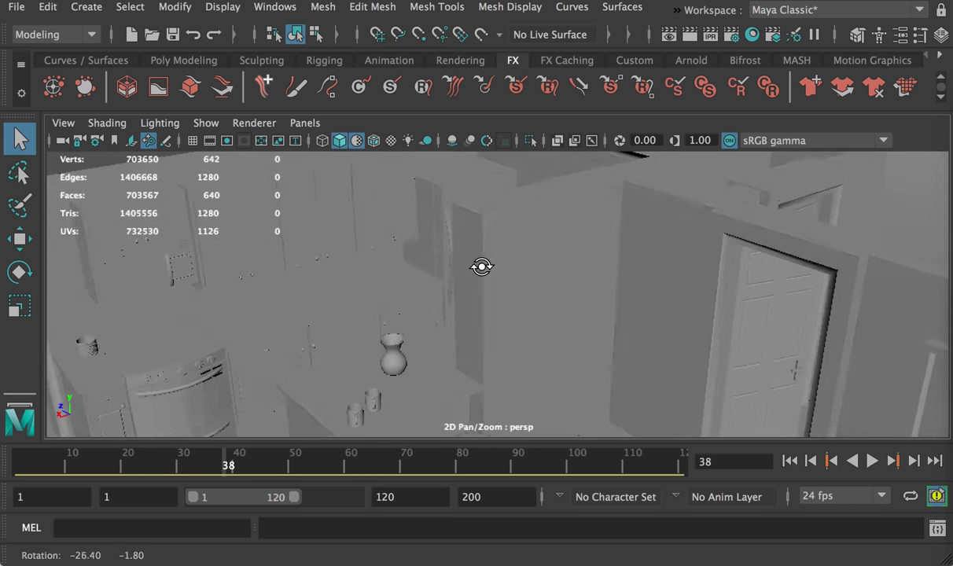
{"action": "middle_click_drag", "start_coordinate": [481, 266], "coordinate": [504, 250], "text": "alt"}
{"action": "left_click_drag", "start_coordinate": [390, 364], "coordinate": [360, 374], "text": "alt"}
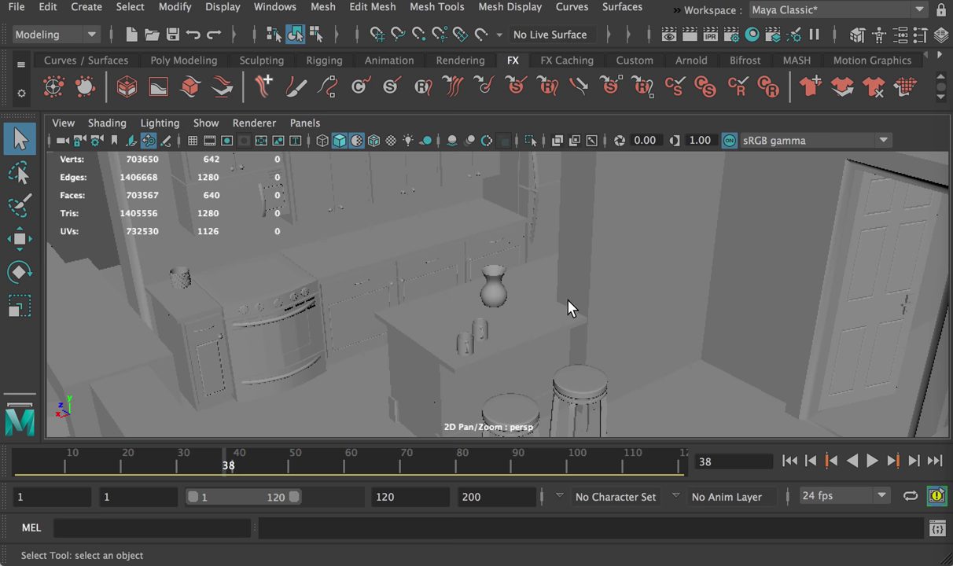
Frame the bed in the bedroom and examine its blanket, pillows and headboard mesh.
{"action": "left_click_drag", "start_coordinate": [685, 297], "coordinate": [531, 241], "text": "alt"}
{"action": "middle_click_drag", "start_coordinate": [531, 241], "coordinate": [377, 399], "text": "alt"}
{"action": "left_click", "coordinate": [603, 211]}
{"action": "middle_click_drag", "start_coordinate": [692, 178], "coordinate": [539, 283], "text": "alt"}
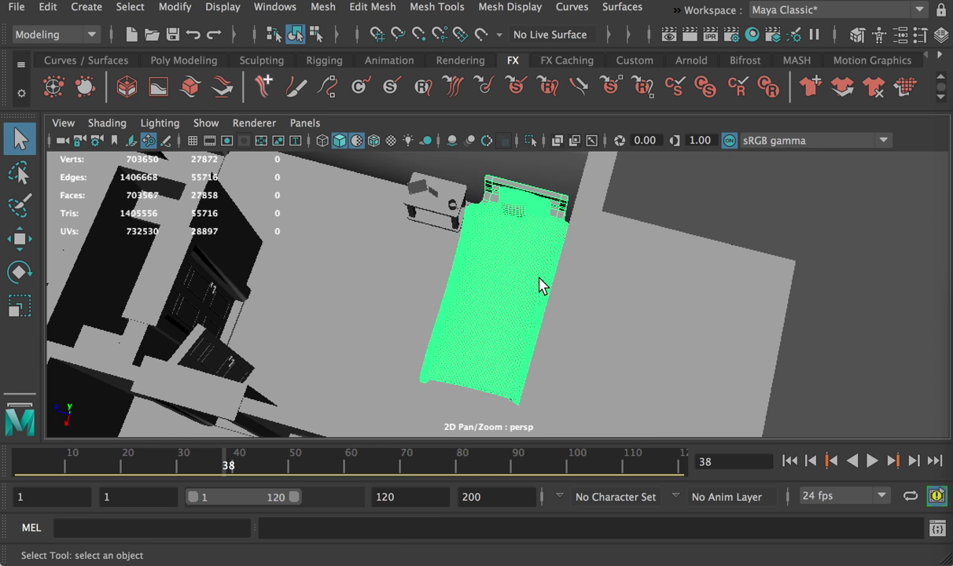
{"action": "left_click_drag", "start_coordinate": [441, 311], "coordinate": [387, 248], "text": "alt"}
{"action": "key", "text": "f"}
{"action": "right_click_drag", "start_coordinate": [593, 299], "coordinate": [506, 335], "text": "alt"}
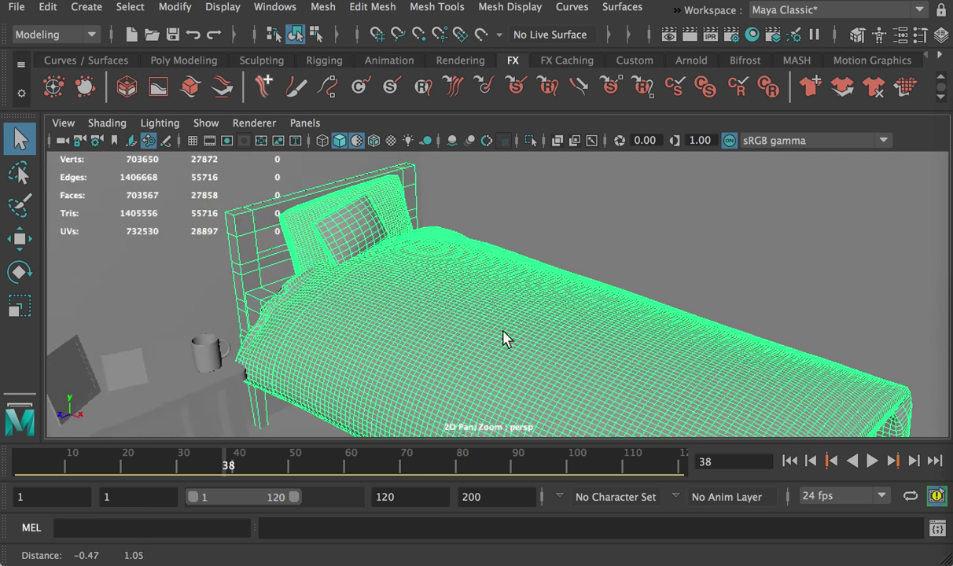
Deselect the bed and look over the bedside table with its mug and picture frame.
{"action": "left_click", "coordinate": [189, 209]}
{"action": "middle_click_drag", "start_coordinate": [225, 256], "coordinate": [347, 251], "text": "alt"}
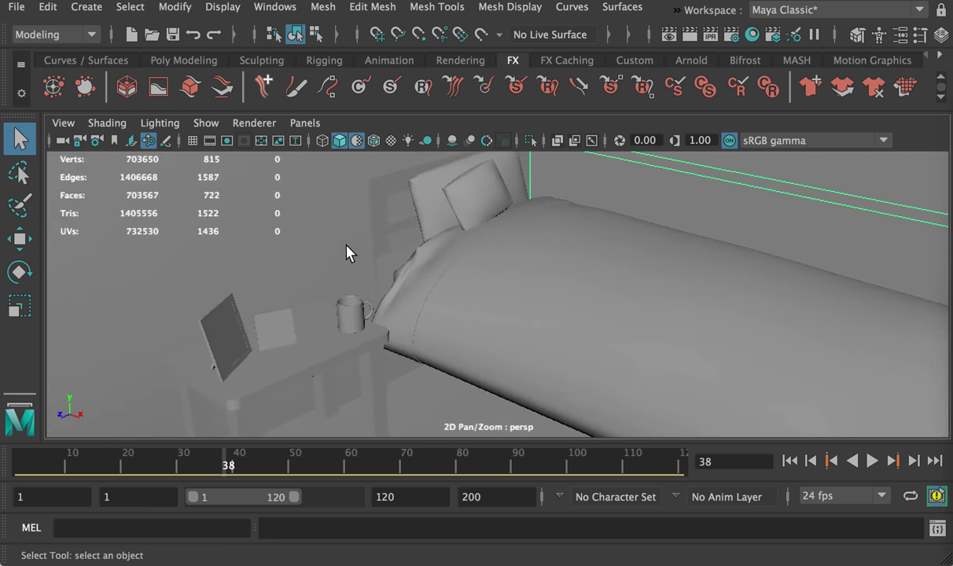
{"action": "left_click_drag", "start_coordinate": [346, 250], "coordinate": [241, 259], "text": "alt"}
Switch to Finder and open nyc ap.ma from the next student's folder, discarding changes to the current scene.
{"action": "key", "text": "super+Tab"}
{"action": "left_click", "coordinate": [272, 279]}
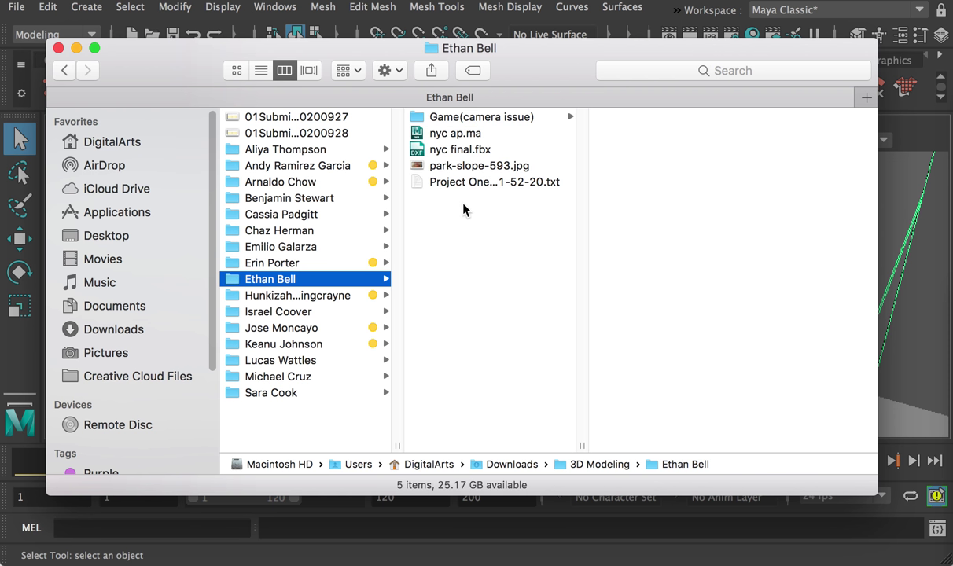
{"action": "double_click", "coordinate": [452, 135]}
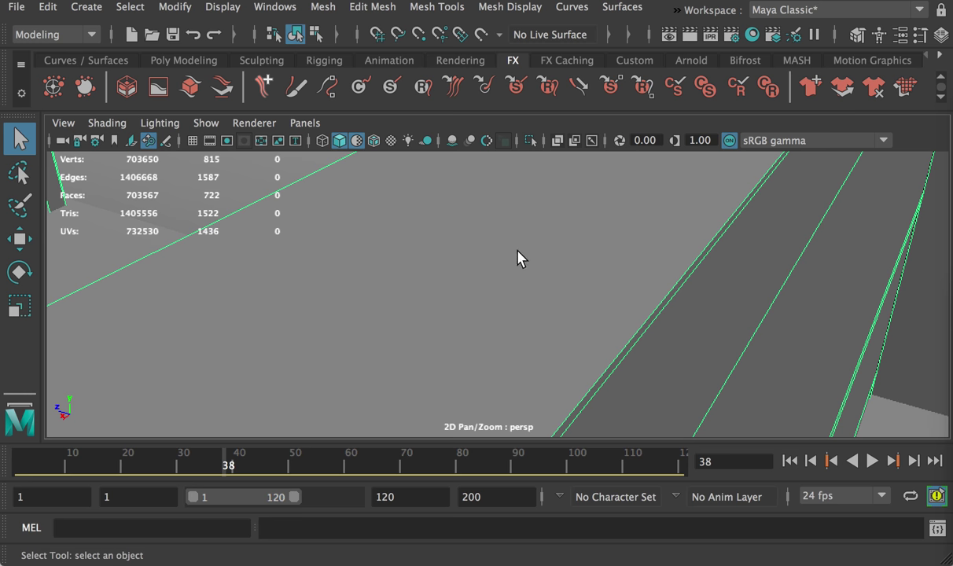
{"action": "left_click", "coordinate": [644, 386]}
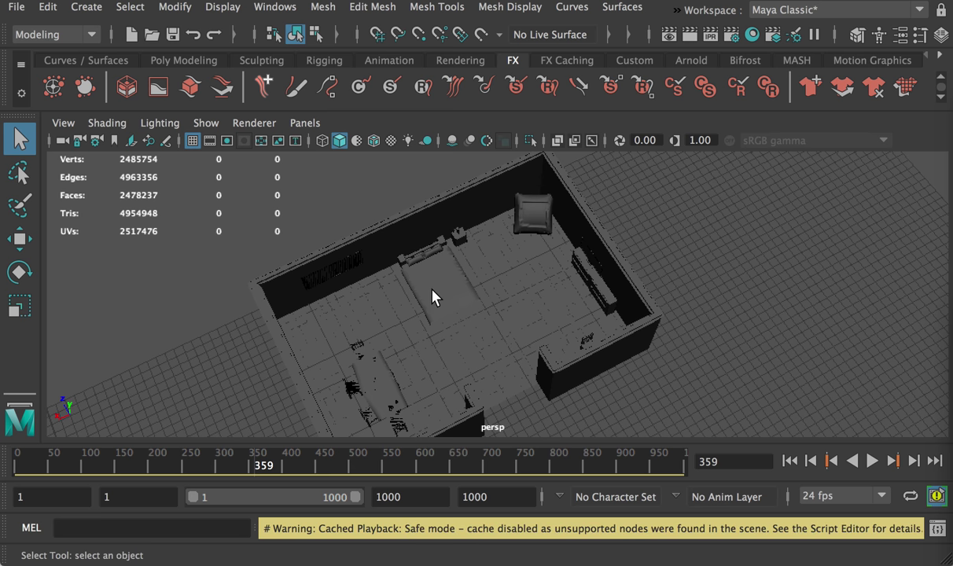
Examine the apartment's furniture: the bed with pillows, nightstand, large cushion, TV dresser, desk and chair.
{"action": "left_click_drag", "start_coordinate": [436, 296], "coordinate": [348, 287], "text": "alt"}
{"action": "right_click_drag", "start_coordinate": [348, 287], "coordinate": [513, 337], "text": "alt"}
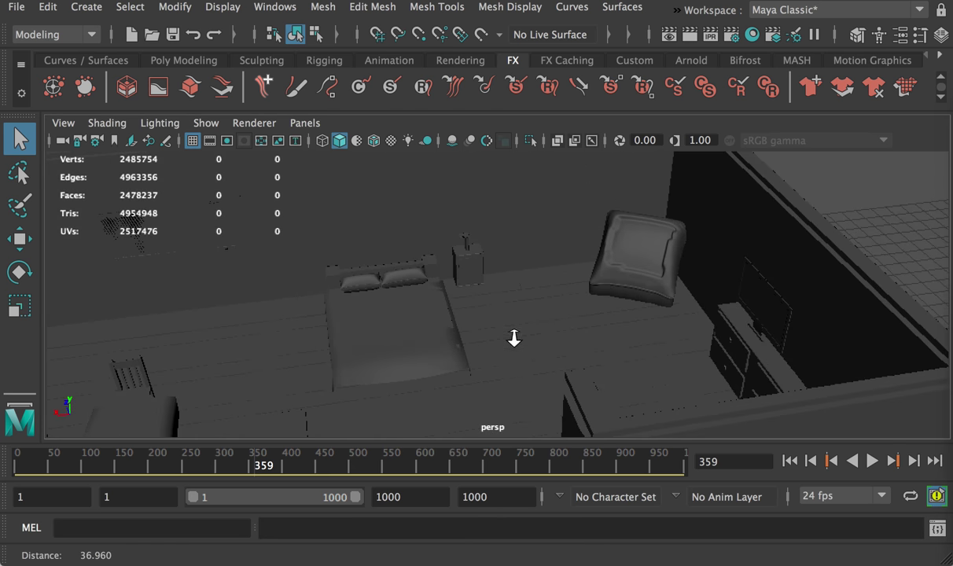
{"action": "left_click_drag", "start_coordinate": [513, 336], "coordinate": [643, 349], "text": "alt"}
{"action": "middle_click_drag", "start_coordinate": [643, 349], "coordinate": [413, 289], "text": "alt"}
{"action": "right_click_drag", "start_coordinate": [413, 290], "coordinate": [392, 329], "text": "alt"}
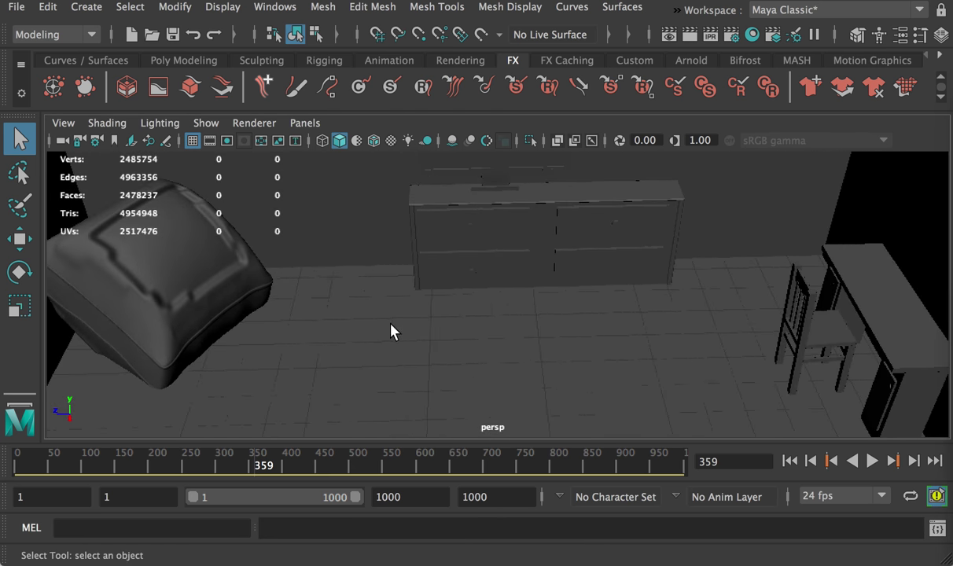
Look around the apartment's doorway and dining table, and move the view out to the street buildings.
{"action": "left_click_drag", "start_coordinate": [392, 329], "coordinate": [585, 289], "text": "alt"}
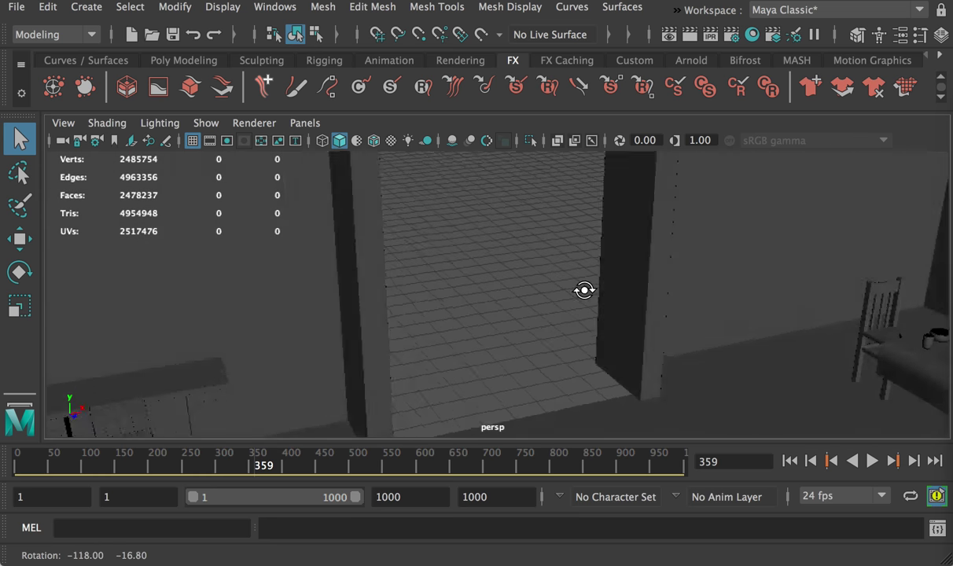
{"action": "right_click_drag", "start_coordinate": [585, 289], "coordinate": [570, 323], "text": "alt"}
{"action": "middle_click_drag", "start_coordinate": [571, 323], "coordinate": [516, 354], "text": "alt"}
{"action": "left_click_drag", "start_coordinate": [516, 354], "coordinate": [622, 324], "text": "alt"}
{"action": "middle_click_drag", "start_coordinate": [623, 324], "coordinate": [422, 398], "text": "alt"}
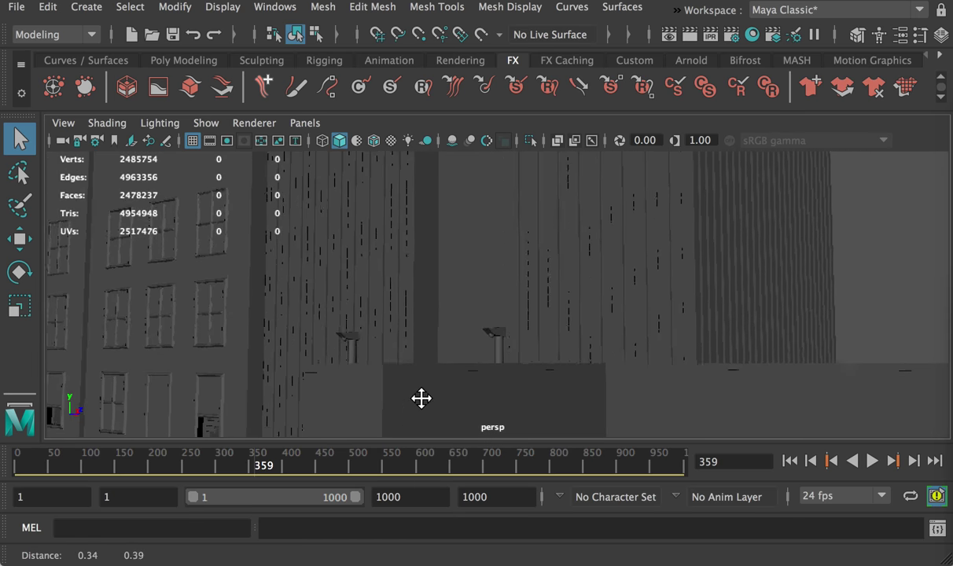
Examine the townhouse facades, gabled roofs and street lamps beside the tall ribbed building.
{"action": "right_click_drag", "start_coordinate": [421, 398], "coordinate": [399, 298], "text": "alt"}
{"action": "middle_click_drag", "start_coordinate": [396, 335], "coordinate": [483, 432], "text": "alt"}
{"action": "right_click_drag", "start_coordinate": [483, 432], "coordinate": [254, 296], "text": "alt"}
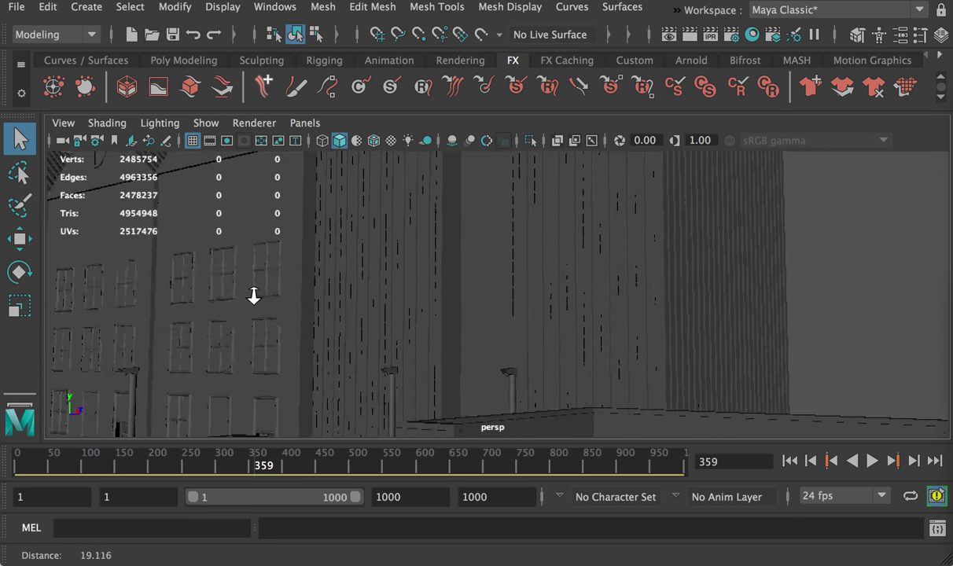
{"action": "middle_click_drag", "start_coordinate": [254, 296], "coordinate": [653, 467], "text": "alt"}
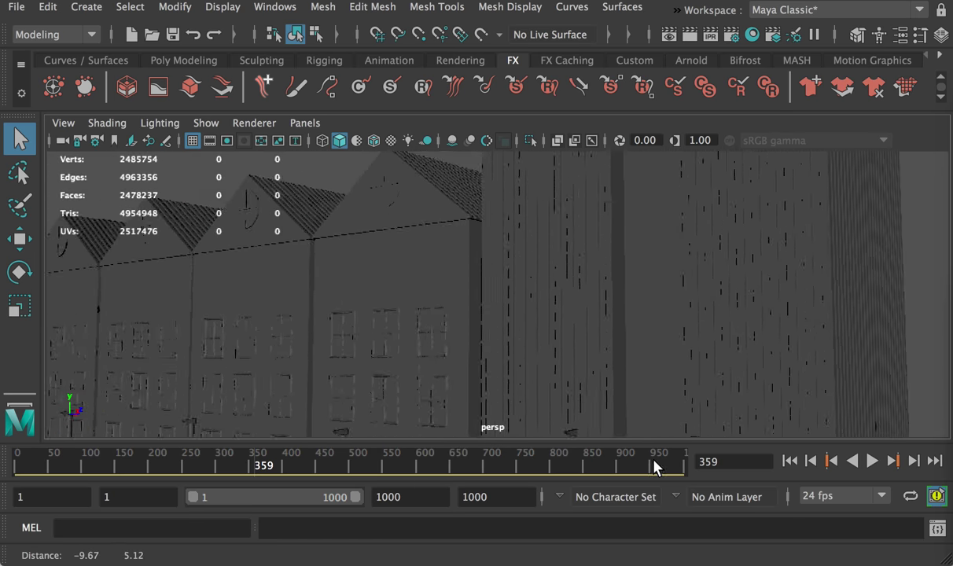
{"action": "mouse_move", "coordinate": [480, 338]}
{"action": "left_mouse_down", "text": "alt"}
{"action": "mouse_move", "coordinate": [449, 346]}
{"action": "mouse_move", "coordinate": [497, 357]}
{"action": "mouse_move", "coordinate": [487, 355]}
{"action": "left_mouse_up", "text": "alt"}
Select and frame the tall ribbed building, and examine its vertical strips from several sides.
{"action": "left_click", "coordinate": [777, 300]}
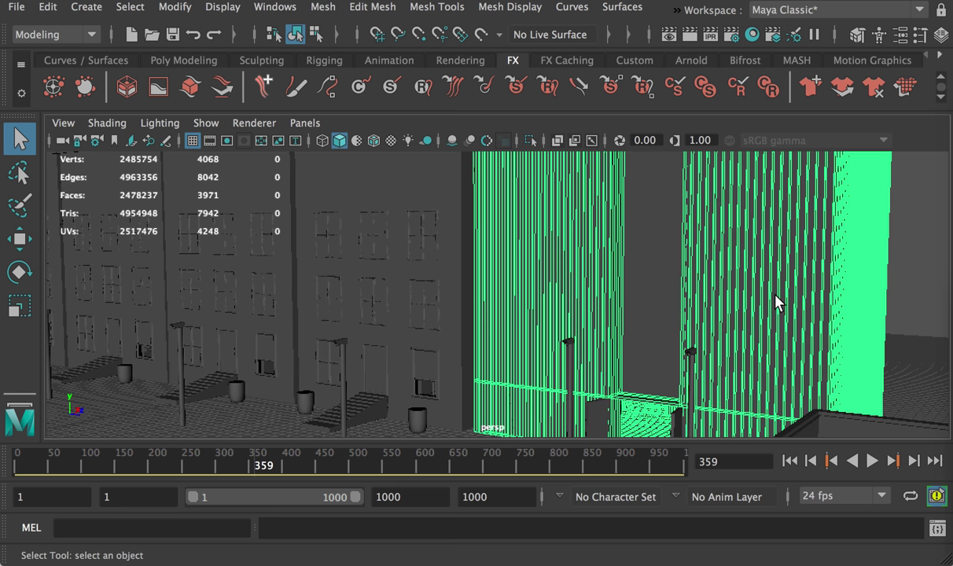
{"action": "right_click_drag", "start_coordinate": [776, 301], "coordinate": [683, 287], "text": "alt"}
{"action": "key", "text": "f"}
{"action": "left_click_drag", "start_coordinate": [694, 307], "coordinate": [576, 317], "text": "alt"}
{"action": "right_click_drag", "start_coordinate": [576, 317], "coordinate": [426, 272], "text": "alt"}
{"action": "left_click_drag", "start_coordinate": [426, 272], "coordinate": [399, 292], "text": "alt"}
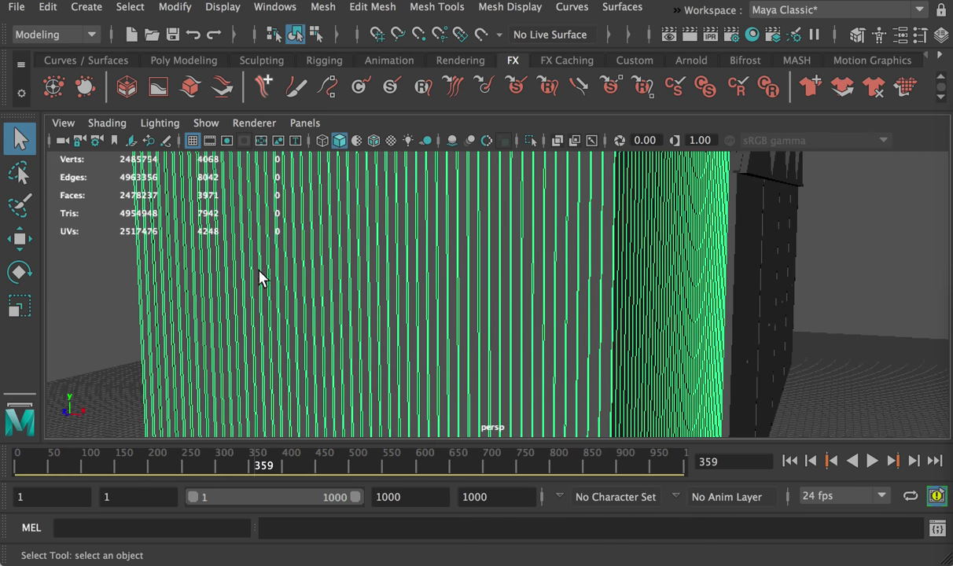
{"action": "left_click_drag", "start_coordinate": [145, 279], "coordinate": [347, 251], "text": "alt"}
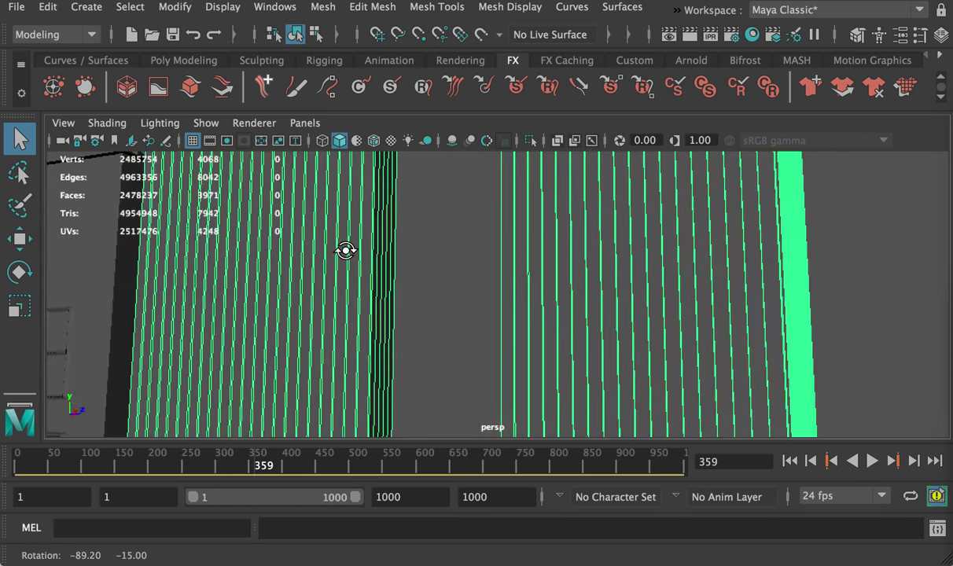
Examine the townhouse windows up close, including their frames, crossbars and sills.
{"action": "right_click_drag", "start_coordinate": [347, 251], "coordinate": [291, 261], "text": "alt"}
{"action": "middle_click_drag", "start_coordinate": [291, 261], "coordinate": [480, 256], "text": "alt"}
{"action": "right_click_drag", "start_coordinate": [202, 270], "coordinate": [504, 407], "text": "alt"}
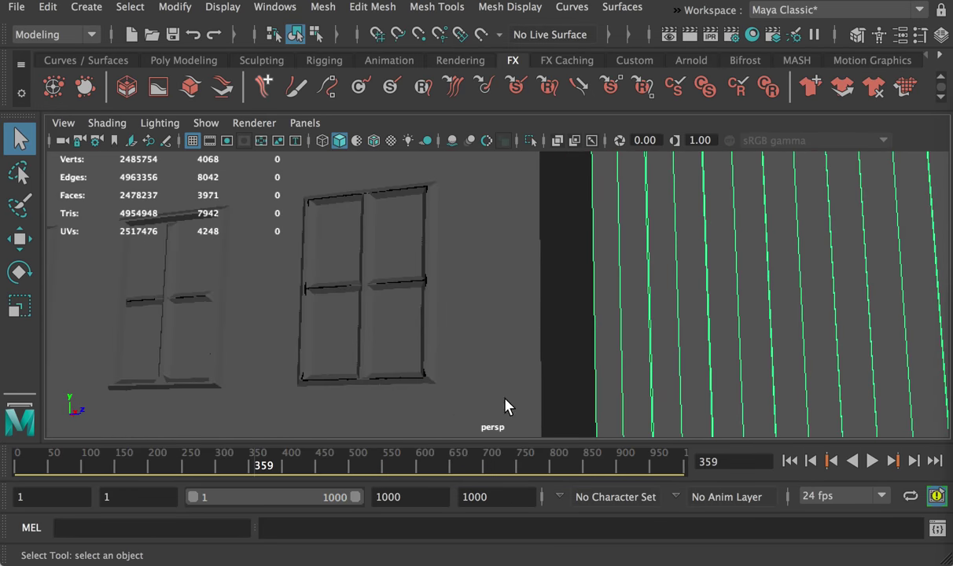
{"action": "middle_click_drag", "start_coordinate": [306, 327], "coordinate": [315, 349], "text": "alt"}
{"action": "left_click_drag", "start_coordinate": [315, 349], "coordinate": [255, 324], "text": "alt"}
{"action": "scroll", "coordinate": [254, 324], "scroll_direction": "down", "scroll_amount": 3}
{"action": "middle_click_drag", "start_coordinate": [256, 324], "coordinate": [303, 309], "text": "alt"}
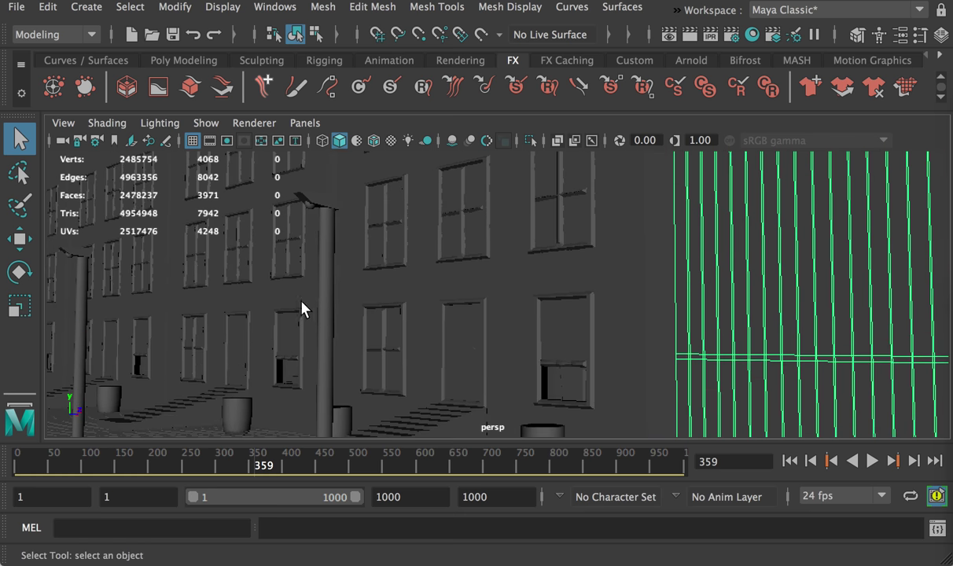
Examine the street level of the townhouses with their stoops, doors, planters and lamp posts.
{"action": "left_click_drag", "start_coordinate": [262, 334], "coordinate": [331, 368], "text": "alt"}
{"action": "middle_click_drag", "start_coordinate": [336, 368], "coordinate": [359, 245], "text": "alt"}
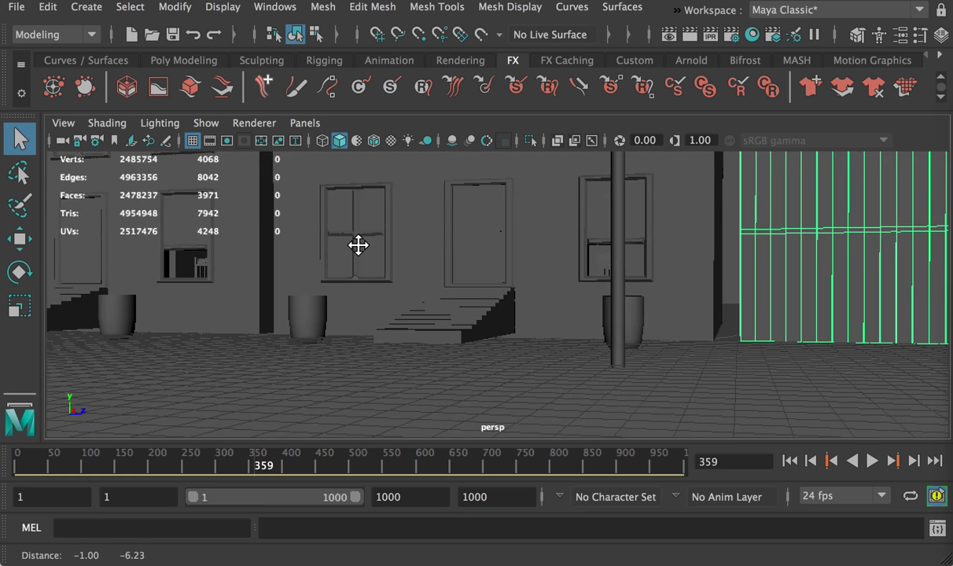
{"action": "left_click_drag", "start_coordinate": [431, 333], "coordinate": [217, 299], "text": "alt"}
{"action": "middle_click_drag", "start_coordinate": [217, 299], "coordinate": [517, 375], "text": "alt"}
{"action": "right_click_drag", "start_coordinate": [517, 374], "coordinate": [271, 262], "text": "alt"}
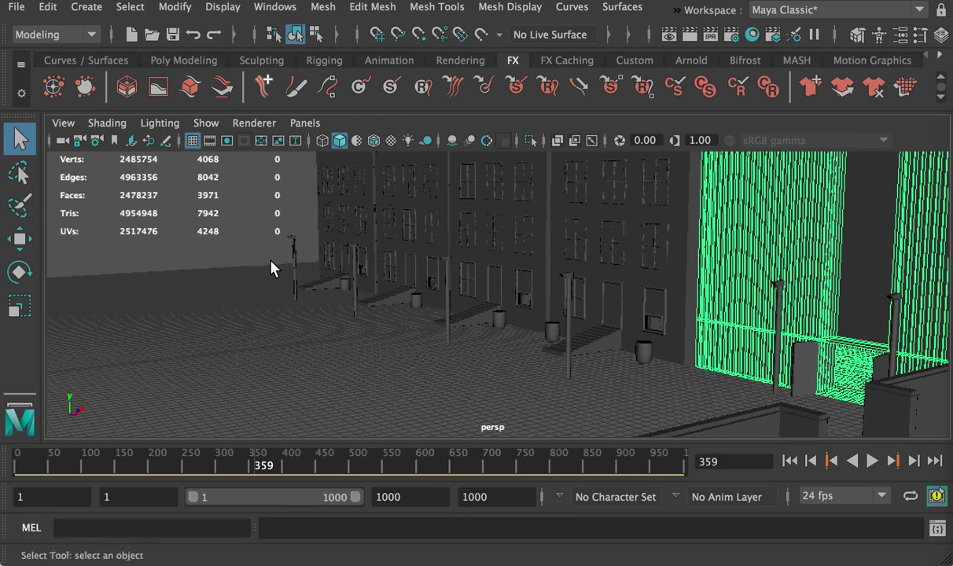
Examine the whole row of gabled townhouses next to the ribbed building.
{"action": "left_click_drag", "start_coordinate": [270, 262], "coordinate": [344, 230], "text": "alt"}
{"action": "right_click_drag", "start_coordinate": [344, 230], "coordinate": [362, 272], "text": "alt"}
{"action": "left_click_drag", "start_coordinate": [361, 272], "coordinate": [362, 314], "text": "alt"}
{"action": "middle_click_drag", "start_coordinate": [362, 314], "coordinate": [366, 377], "text": "alt"}
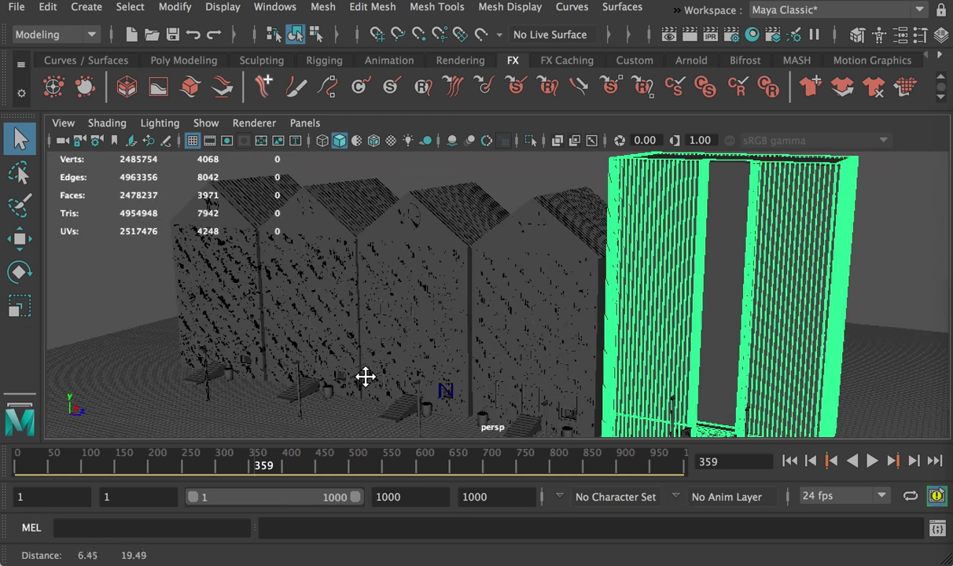
{"action": "right_click_drag", "start_coordinate": [366, 377], "coordinate": [519, 408], "text": "alt"}
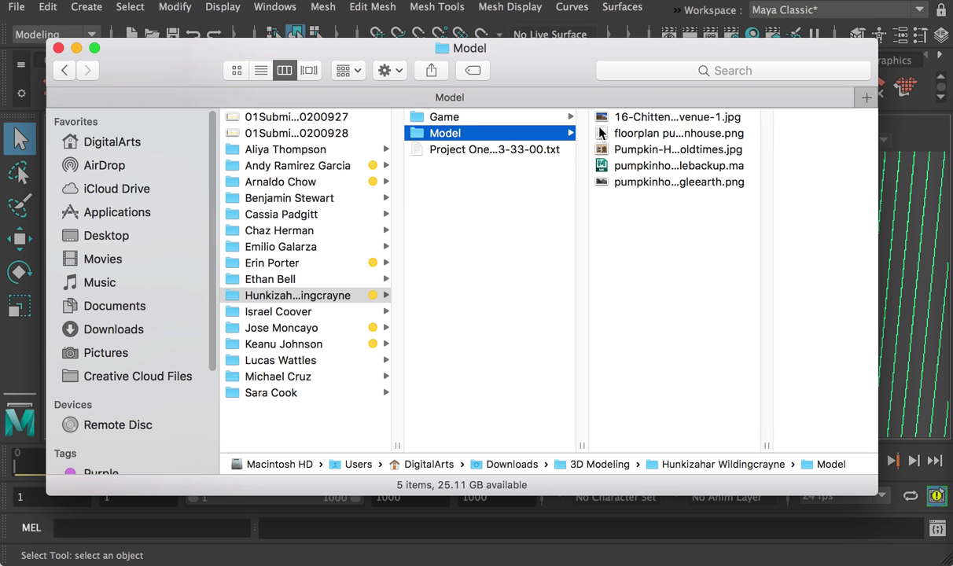
Open pumpkinhouse100scalebackup.ma from the next student's Model folder without saving the current scene.
{"action": "double_click", "coordinate": [681, 166]}
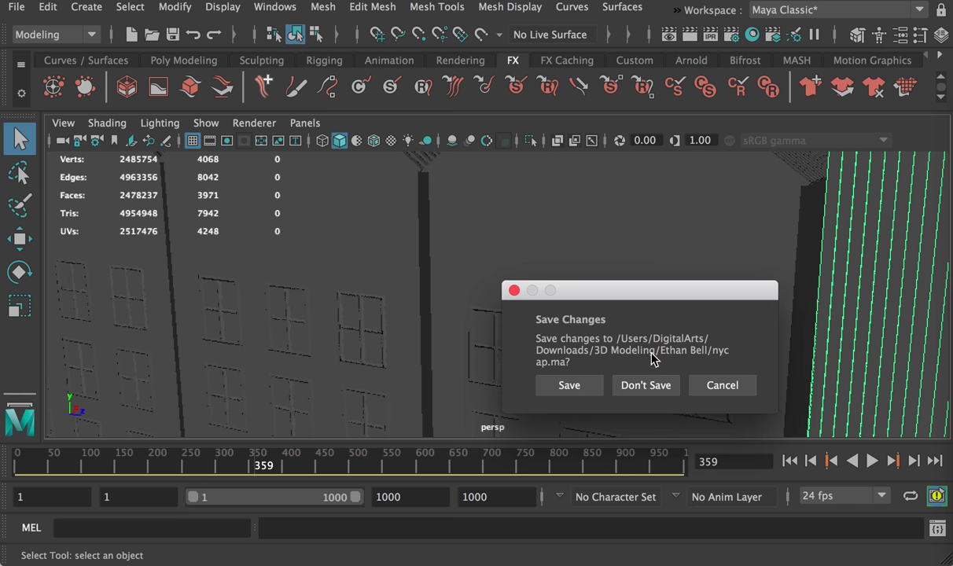
{"action": "left_click", "coordinate": [650, 385]}
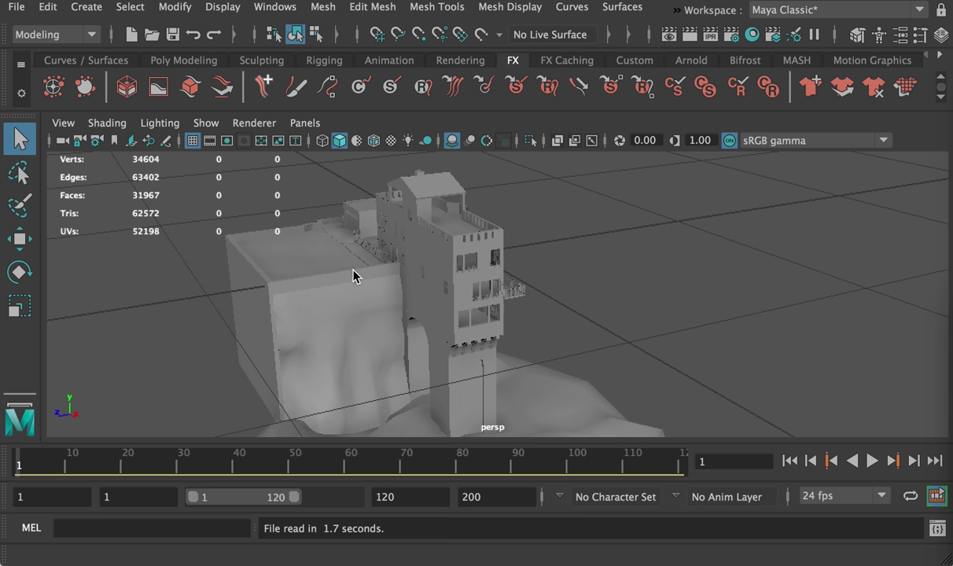
Examine the pumpkin house exterior, including its arches, balconies, crenellated roof and rocky cliff base.
{"action": "left_click_drag", "start_coordinate": [353, 275], "coordinate": [366, 168], "text": "alt"}
{"action": "right_click_drag", "start_coordinate": [366, 168], "coordinate": [398, 245], "text": "alt"}
{"action": "left_click_drag", "start_coordinate": [398, 245], "coordinate": [356, 239], "text": "alt"}
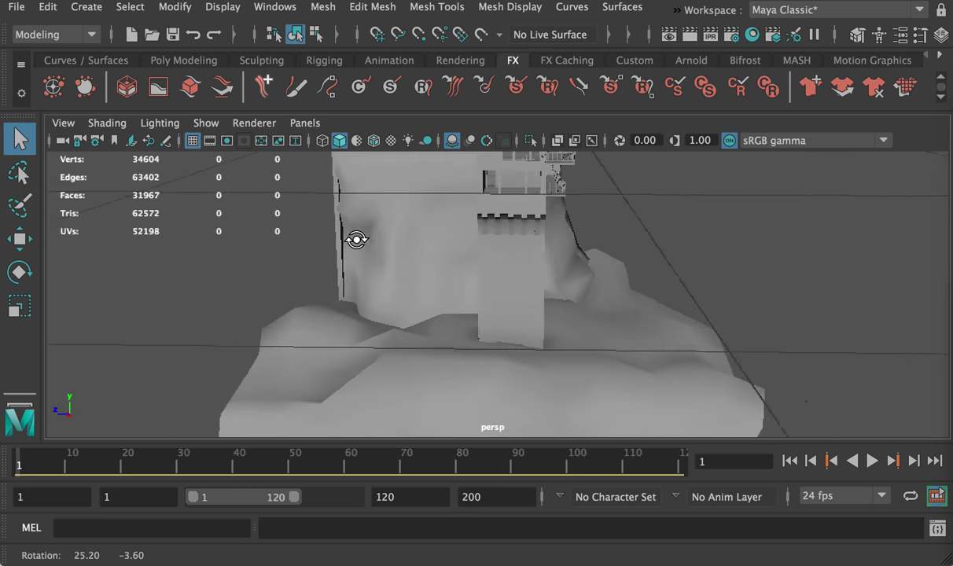
{"action": "right_click_drag", "start_coordinate": [356, 240], "coordinate": [383, 298], "text": "alt"}
{"action": "left_click_drag", "start_coordinate": [383, 298], "coordinate": [324, 292], "text": "alt"}
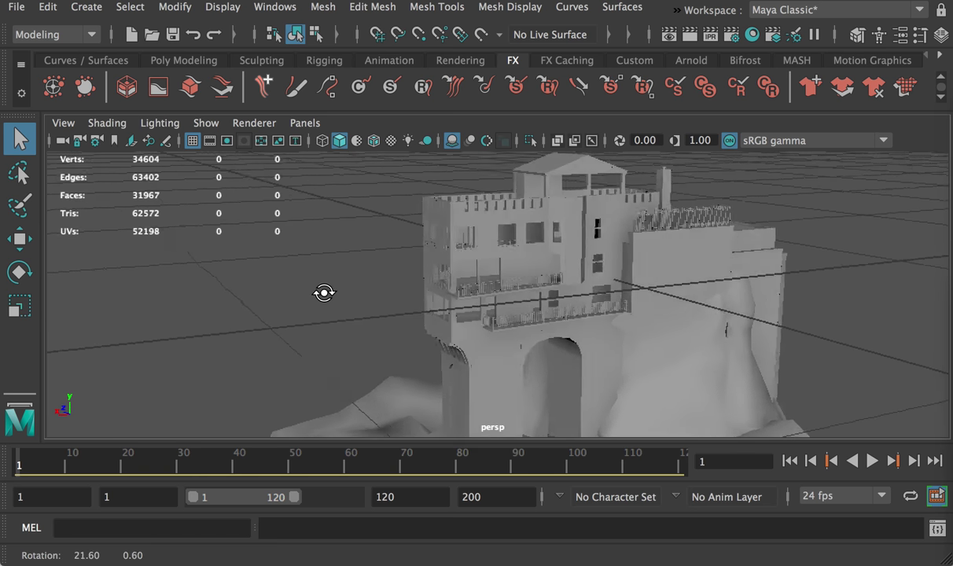
{"action": "middle_click_drag", "start_coordinate": [324, 292], "coordinate": [355, 286], "text": "alt"}
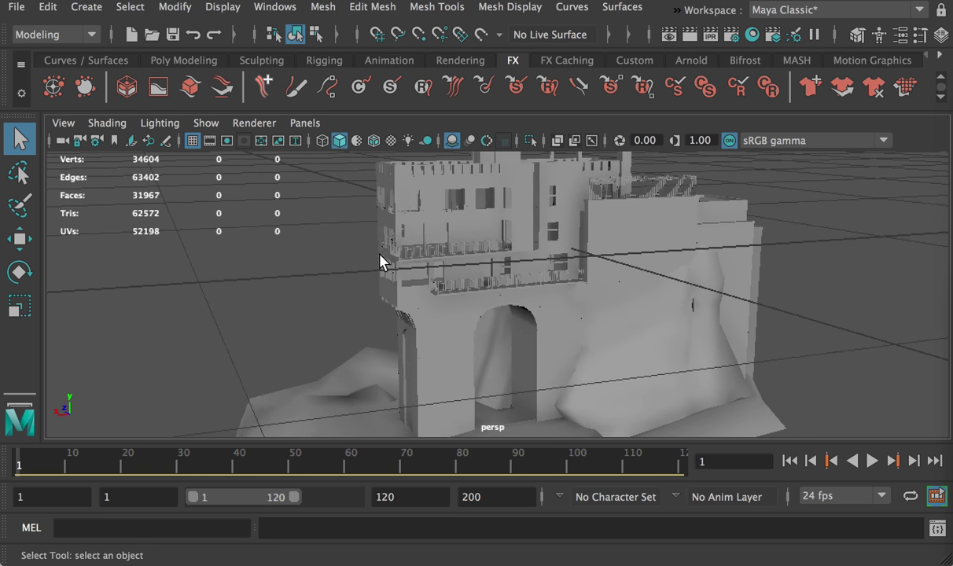
Switch to Finder, open the reference photo Pumpkin-Houseoldtimes.jpg and enlarge its window.
{"action": "key", "text": "super+Tab"}
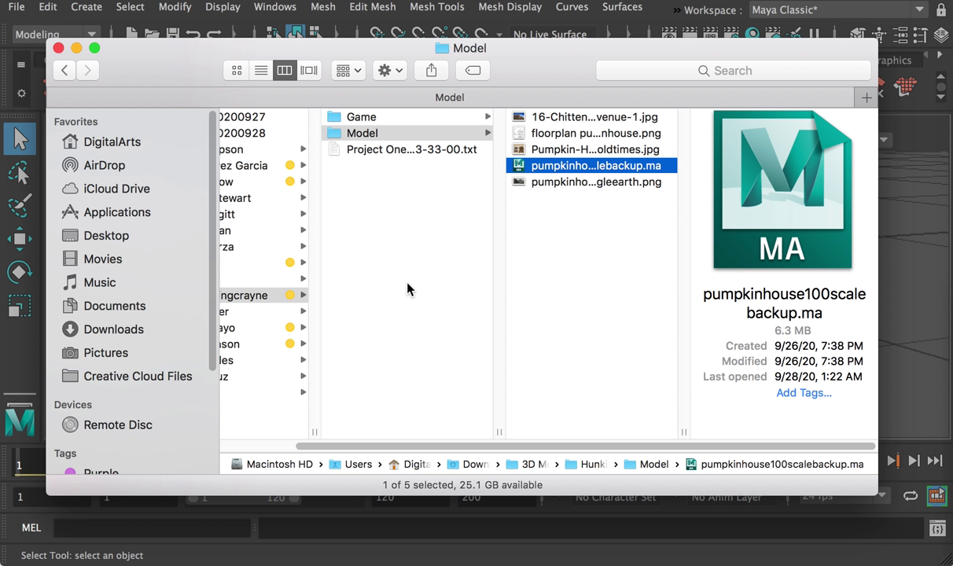
{"action": "left_click", "coordinate": [586, 153]}
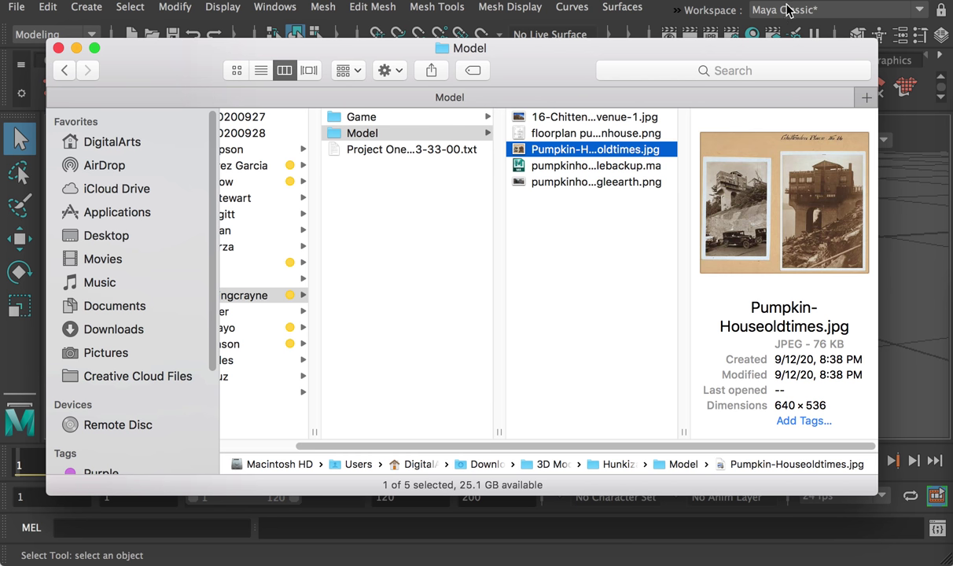
{"action": "double_click", "coordinate": [585, 150]}
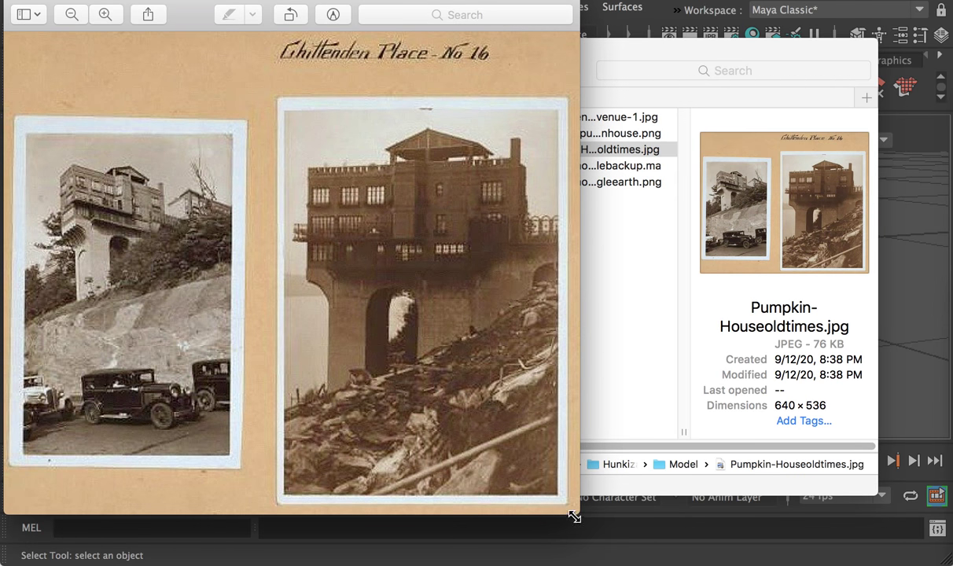
{"action": "left_click_drag", "start_coordinate": [574, 516], "coordinate": [633, 530]}
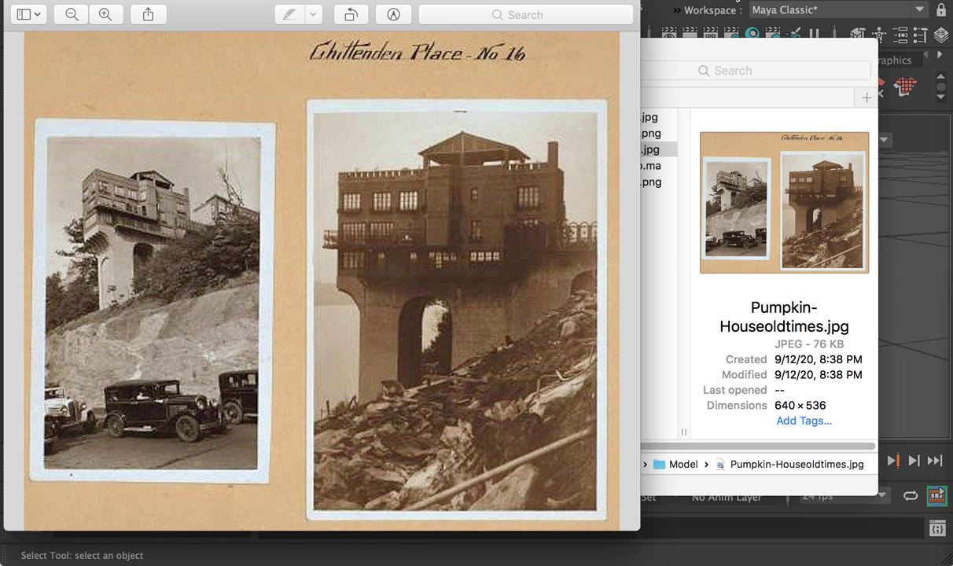
Return to Maya and examine the house's opposite side, supporting arches and rocky terrain against the reference photo.
{"action": "key", "text": "super+Tab"}
{"action": "middle_click_drag", "start_coordinate": [684, 285], "coordinate": [564, 287], "text": "alt"}
{"action": "left_click_drag", "start_coordinate": [564, 287], "coordinate": [851, 292], "text": "alt"}
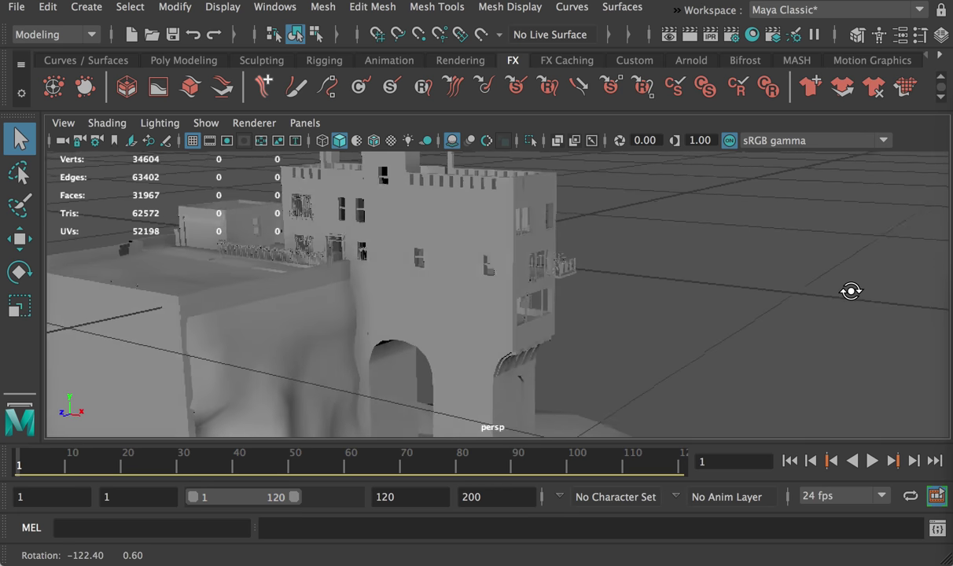
{"action": "right_click_drag", "start_coordinate": [851, 292], "coordinate": [740, 313], "text": "alt"}
{"action": "middle_click_drag", "start_coordinate": [740, 313], "coordinate": [696, 232], "text": "alt"}
{"action": "left_click_drag", "start_coordinate": [696, 232], "coordinate": [376, 272], "text": "alt"}
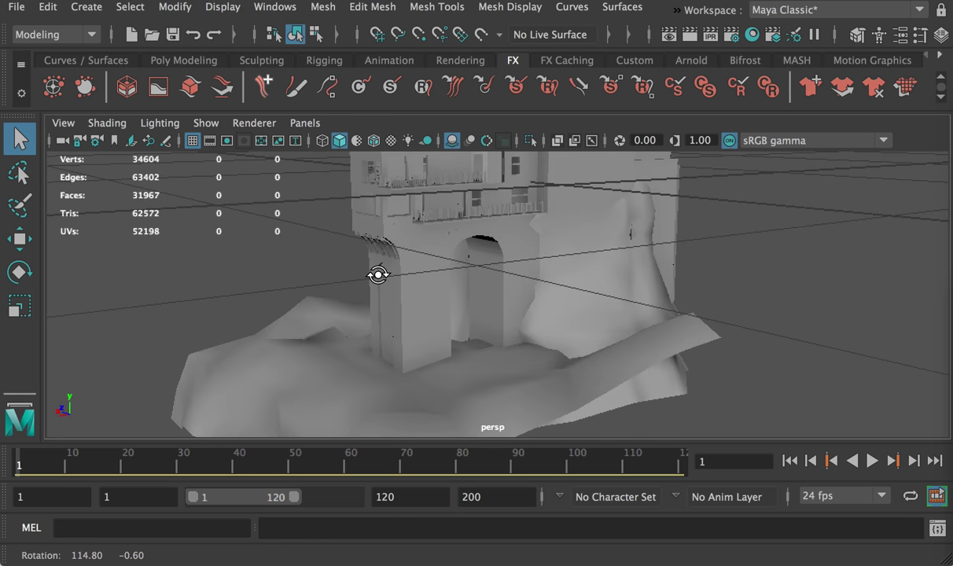
{"action": "right_click_drag", "start_coordinate": [376, 272], "coordinate": [683, 297], "text": "alt"}
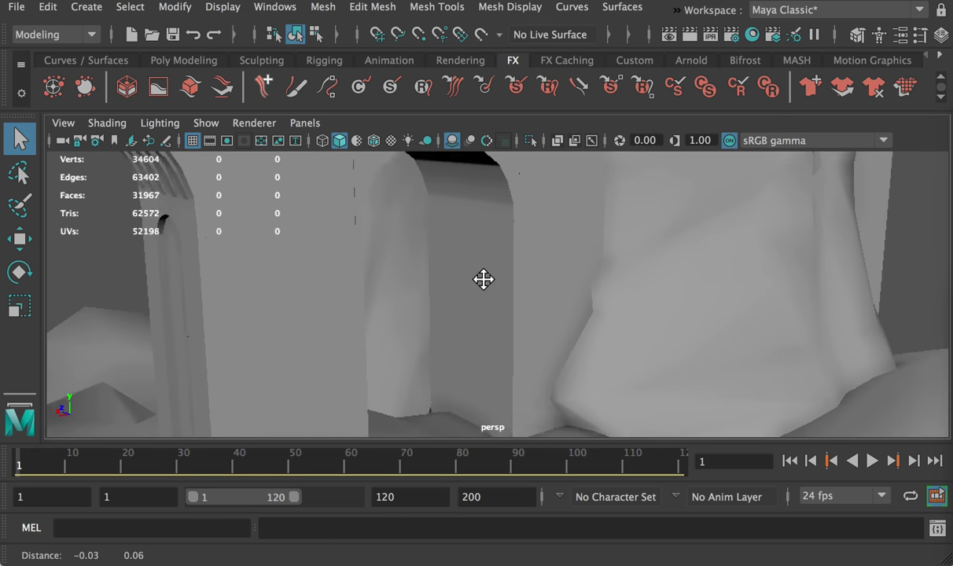
{"action": "right_click_drag", "start_coordinate": [484, 280], "coordinate": [451, 238], "text": "alt"}
{"action": "middle_click_drag", "start_coordinate": [450, 239], "coordinate": [440, 320], "text": "alt"}
Examine the house's window openings, crossbars and balcony railings up close.
{"action": "right_click_drag", "start_coordinate": [440, 319], "coordinate": [623, 353], "text": "alt"}
{"action": "left_click_drag", "start_coordinate": [624, 353], "coordinate": [513, 307], "text": "alt"}
{"action": "right_click_drag", "start_coordinate": [513, 306], "coordinate": [507, 319], "text": "alt"}
{"action": "left_click_drag", "start_coordinate": [506, 319], "coordinate": [519, 331], "text": "alt"}
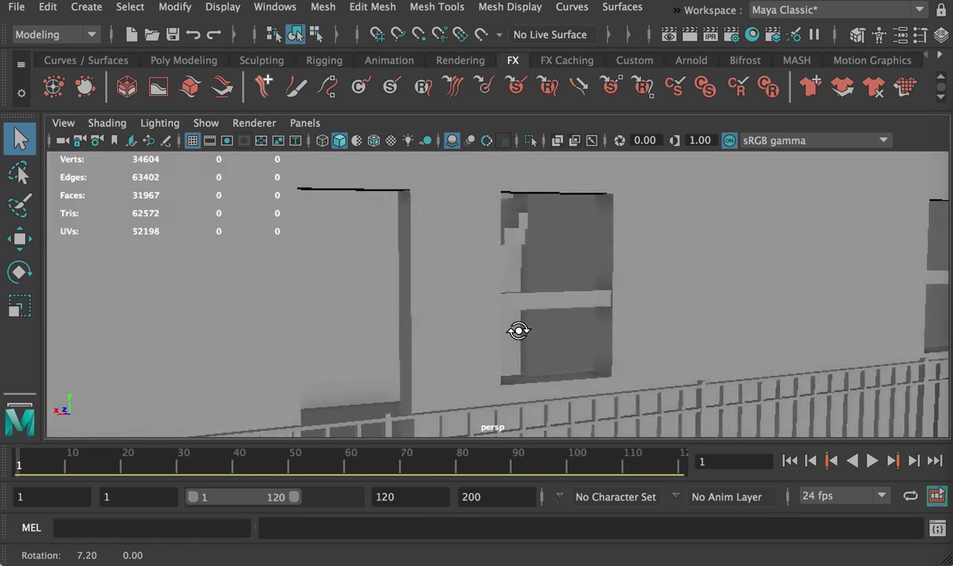
{"action": "middle_click_drag", "start_coordinate": [686, 323], "coordinate": [314, 317], "text": "alt"}
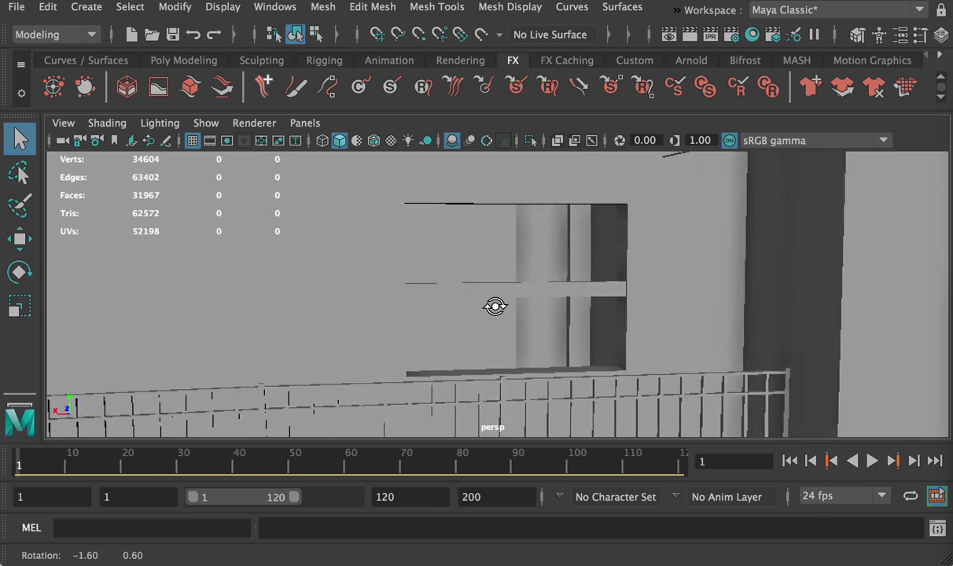
{"action": "left_click_drag", "start_coordinate": [494, 307], "coordinate": [618, 308], "text": "alt"}
{"action": "middle_click_drag", "start_coordinate": [618, 308], "coordinate": [501, 309], "text": "alt"}
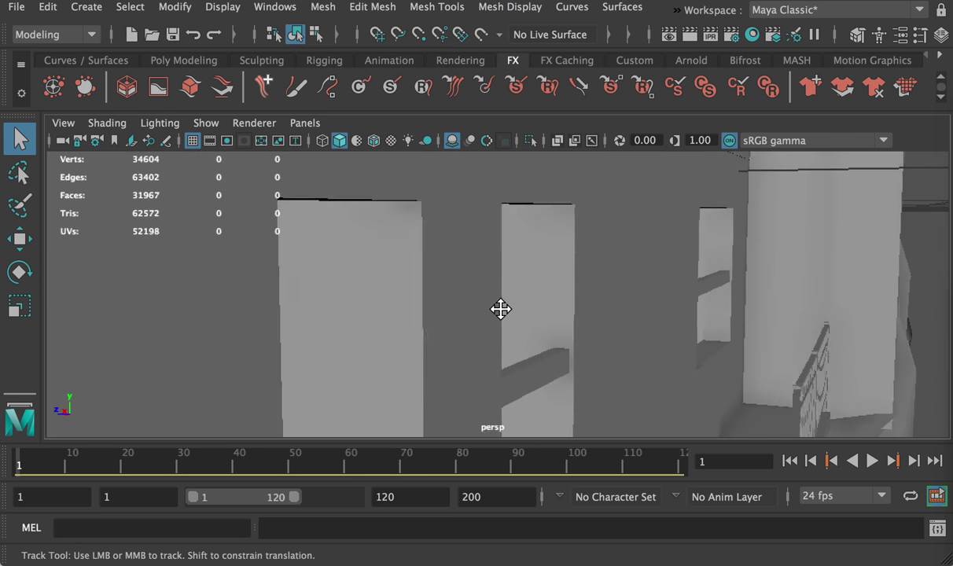
{"action": "right_click_drag", "start_coordinate": [500, 309], "coordinate": [496, 302], "text": "alt"}
{"action": "left_click_drag", "start_coordinate": [495, 302], "coordinate": [347, 302], "text": "alt"}
{"action": "middle_click_drag", "start_coordinate": [347, 301], "coordinate": [341, 295], "text": "alt"}
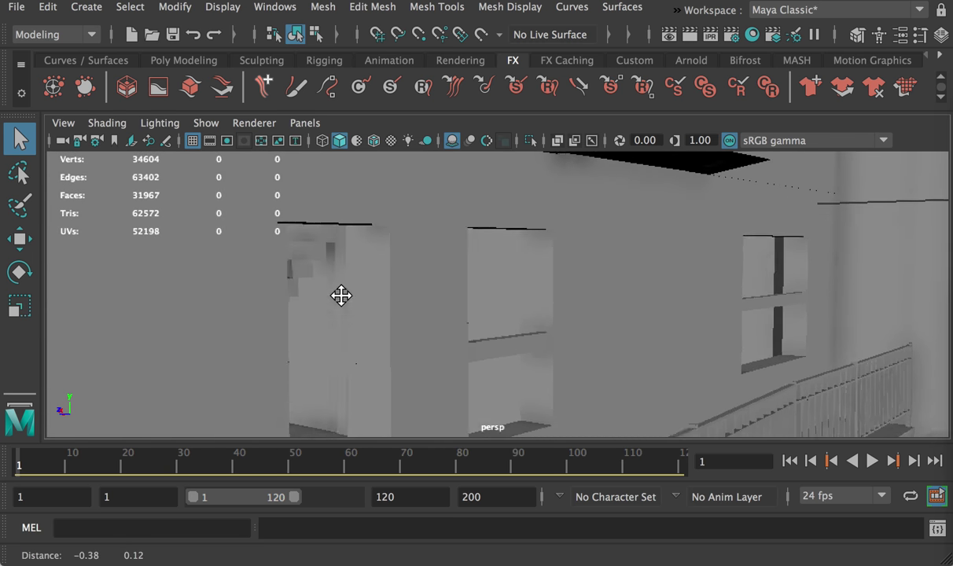
Examine the window openings, ledges and interior stair blocks up close and the surrounding facade of the pumpkin house.
{"action": "right_click_drag", "start_coordinate": [341, 295], "coordinate": [489, 383], "text": "alt"}
{"action": "middle_click_drag", "start_coordinate": [489, 383], "coordinate": [418, 333], "text": "alt"}
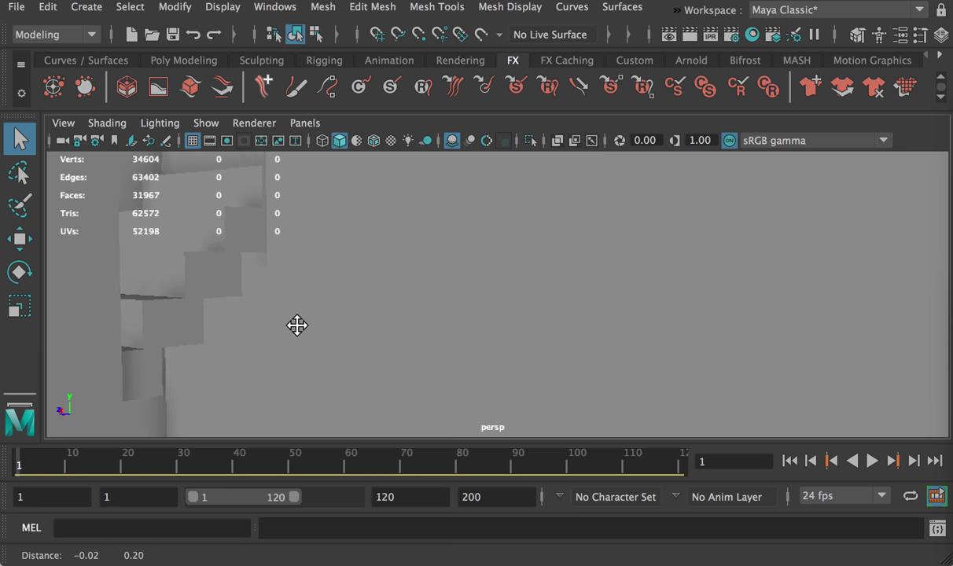
{"action": "right_click_drag", "start_coordinate": [291, 283], "coordinate": [387, 268], "text": "alt"}
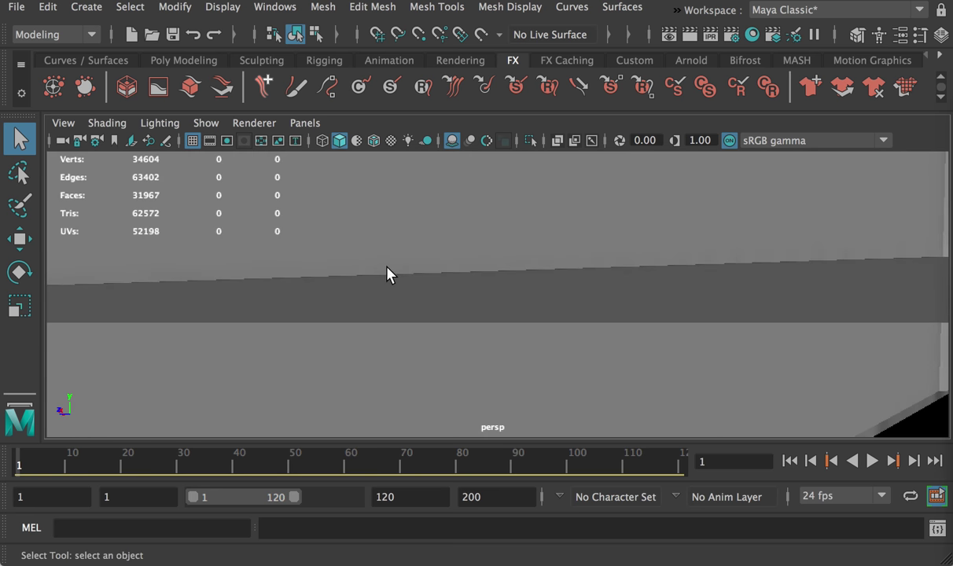
{"action": "left_click_drag", "start_coordinate": [387, 268], "coordinate": [489, 271], "text": "alt"}
{"action": "right_click_drag", "start_coordinate": [490, 271], "coordinate": [278, 221], "text": "alt"}
{"action": "middle_click_drag", "start_coordinate": [278, 221], "coordinate": [376, 299], "text": "alt"}
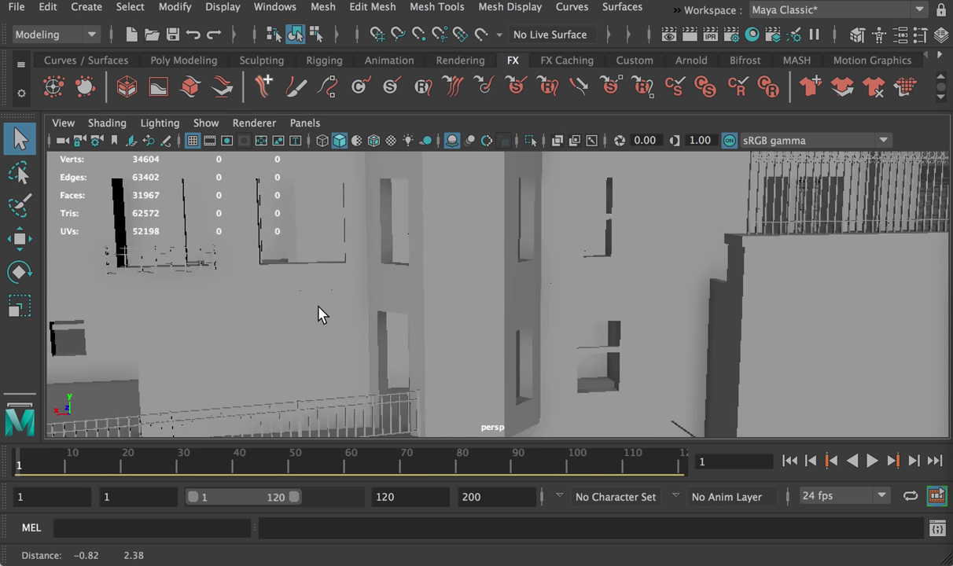
{"action": "left_click_drag", "start_coordinate": [320, 315], "coordinate": [431, 338], "text": "alt"}
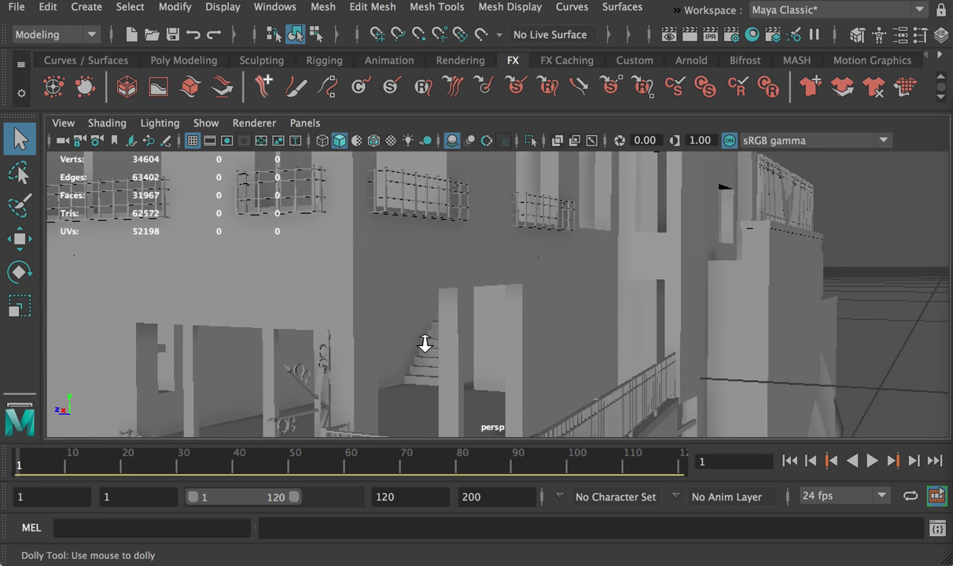
Examine the fenced terrace, the flat-roofed garage and the walled courtyard beside the house.
{"action": "middle_click_drag", "start_coordinate": [424, 343], "coordinate": [368, 405], "text": "alt"}
{"action": "left_click_drag", "start_coordinate": [368, 404], "coordinate": [197, 358], "text": "alt"}
{"action": "middle_click_drag", "start_coordinate": [570, 323], "coordinate": [376, 293], "text": "alt"}
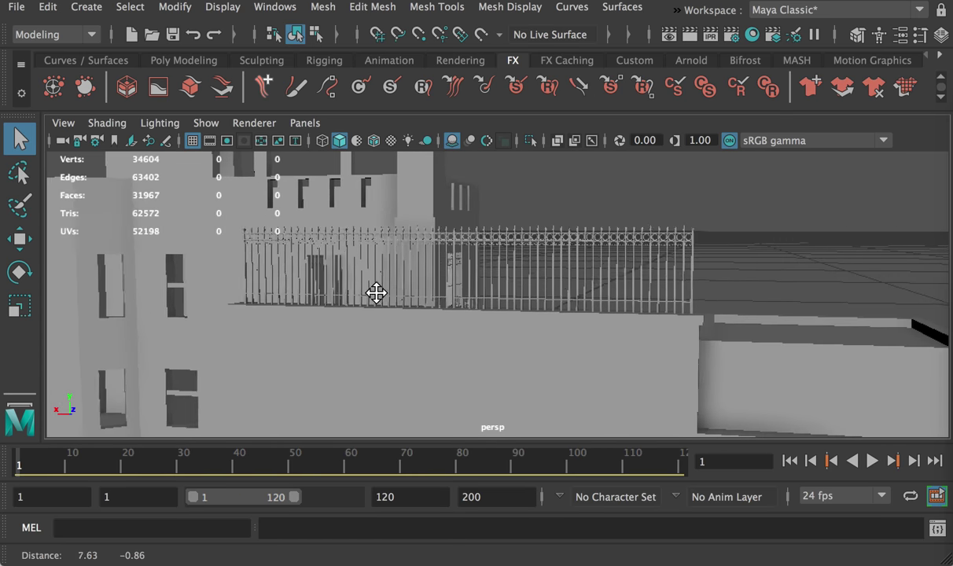
{"action": "left_click_drag", "start_coordinate": [376, 292], "coordinate": [343, 315], "text": "alt"}
{"action": "middle_click_drag", "start_coordinate": [343, 315], "coordinate": [467, 222], "text": "alt"}
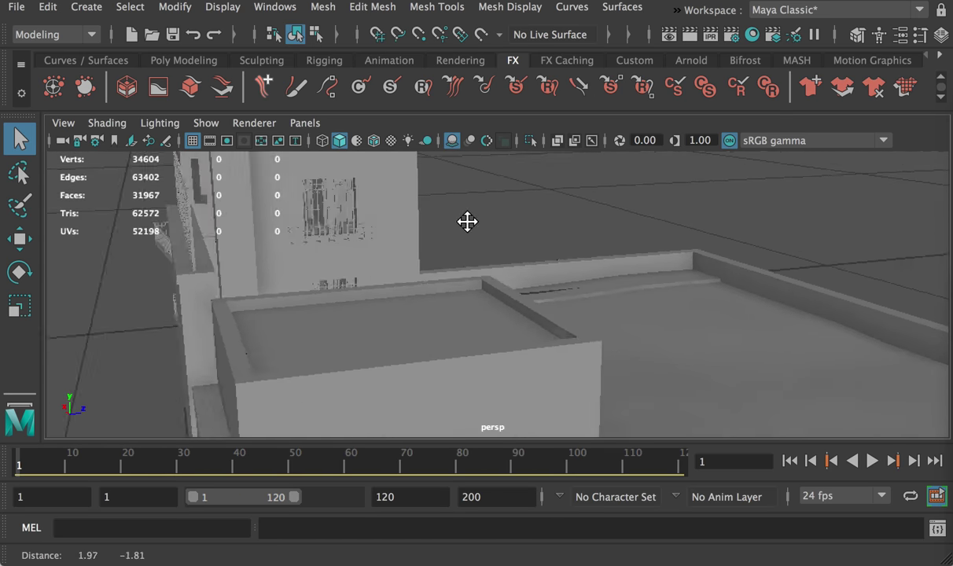
{"action": "left_click_drag", "start_coordinate": [467, 222], "coordinate": [501, 318], "text": "alt"}
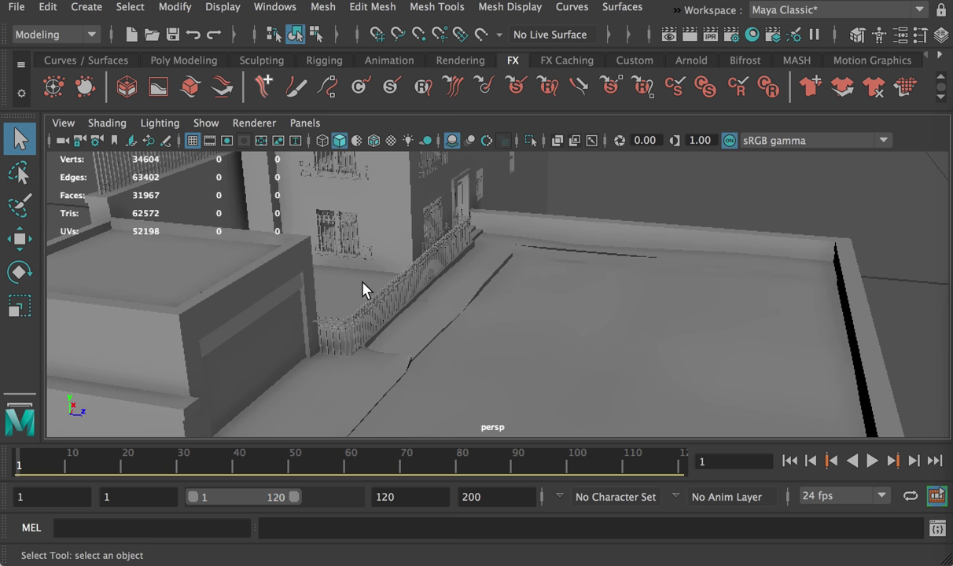
{"action": "left_click_drag", "start_coordinate": [361, 289], "coordinate": [421, 283], "text": "alt"}
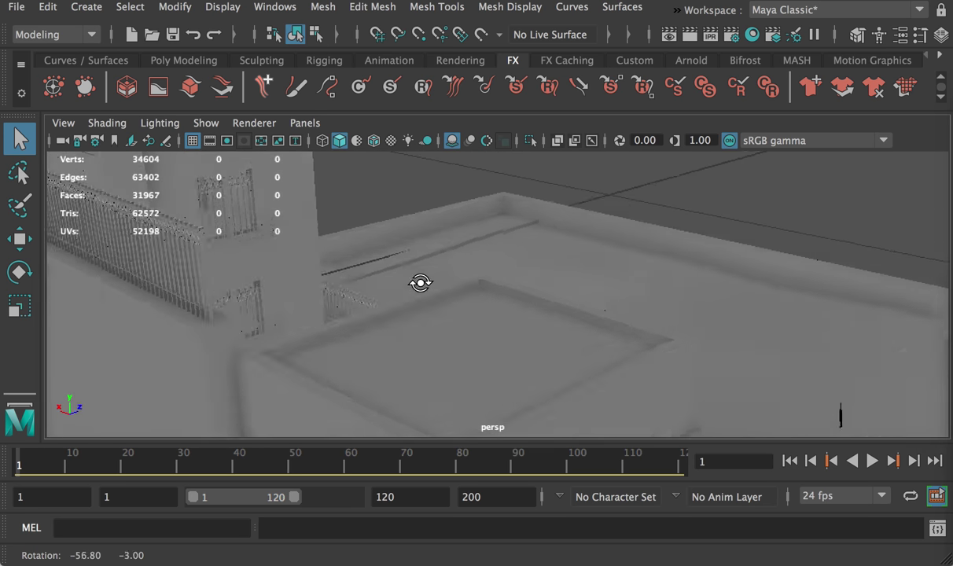
{"action": "left_click_drag", "start_coordinate": [629, 259], "coordinate": [660, 265], "text": "alt"}
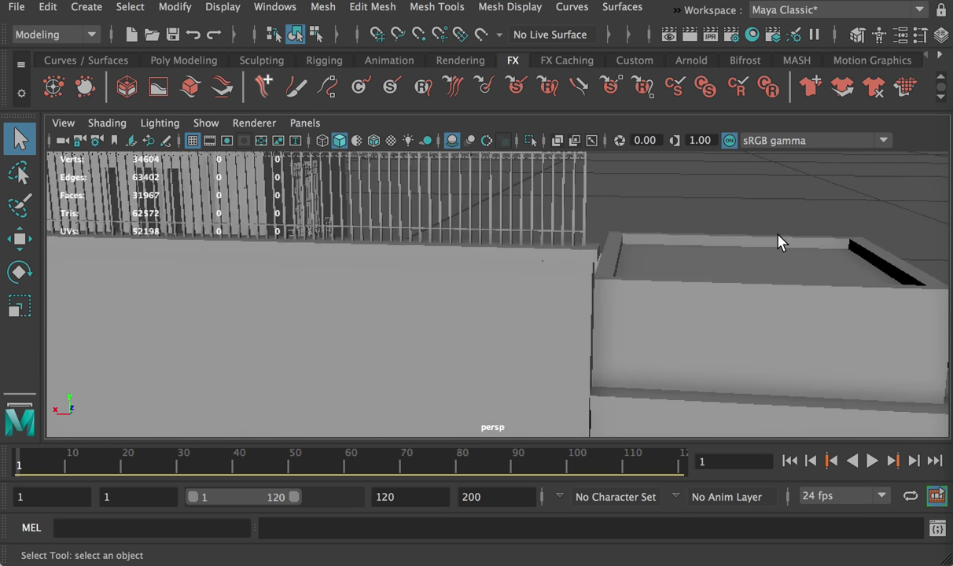
Examine the rooftop battlements, gabled pavilion and chimney, and how the terrace wall meets the garage.
{"action": "left_click_drag", "start_coordinate": [372, 296], "coordinate": [436, 295], "text": "alt"}
{"action": "right_click_drag", "start_coordinate": [437, 296], "coordinate": [365, 283], "text": "alt"}
{"action": "middle_click_drag", "start_coordinate": [333, 247], "coordinate": [548, 341], "text": "alt"}
{"action": "left_click_drag", "start_coordinate": [353, 359], "coordinate": [315, 332], "text": "alt"}
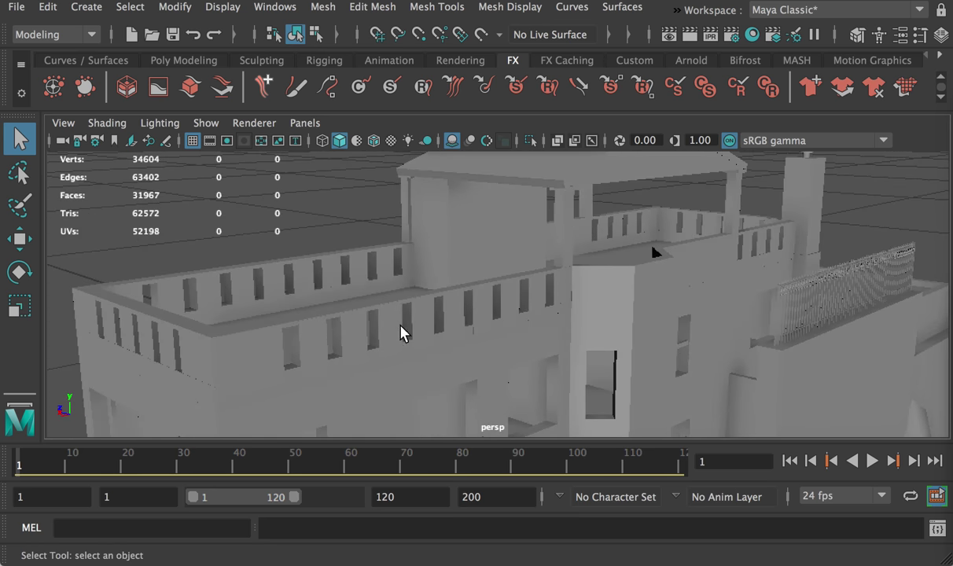
{"action": "right_click_drag", "start_coordinate": [404, 330], "coordinate": [396, 353], "text": "alt"}
{"action": "left_click_drag", "start_coordinate": [396, 353], "coordinate": [356, 354], "text": "alt"}
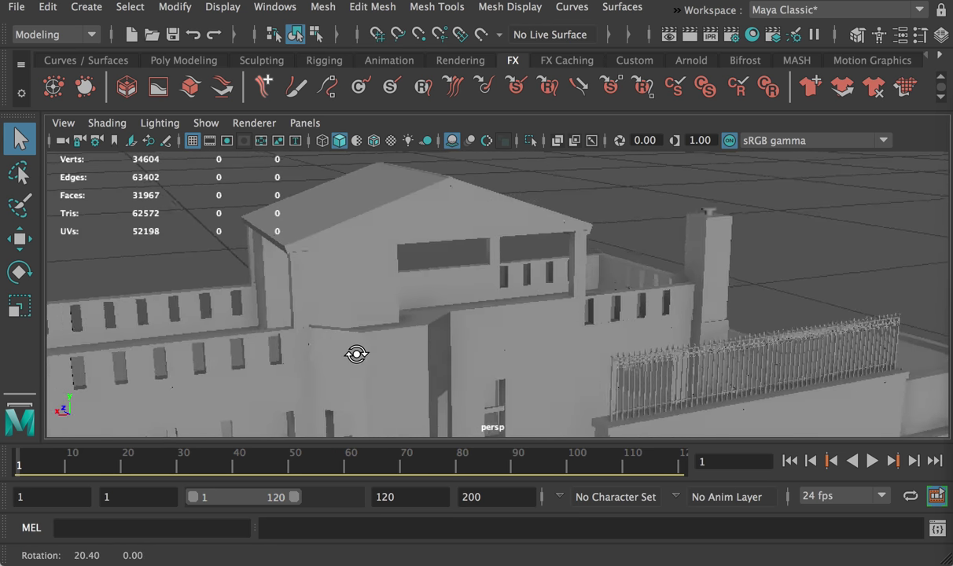
{"action": "right_click_drag", "start_coordinate": [408, 315], "coordinate": [515, 278], "text": "alt"}
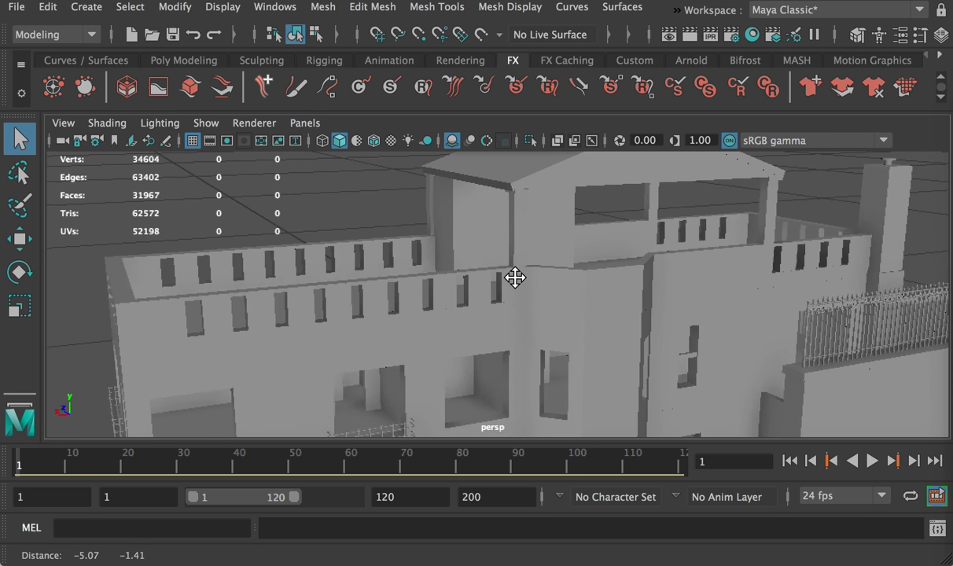
{"action": "left_click_drag", "start_coordinate": [515, 279], "coordinate": [289, 297], "text": "alt"}
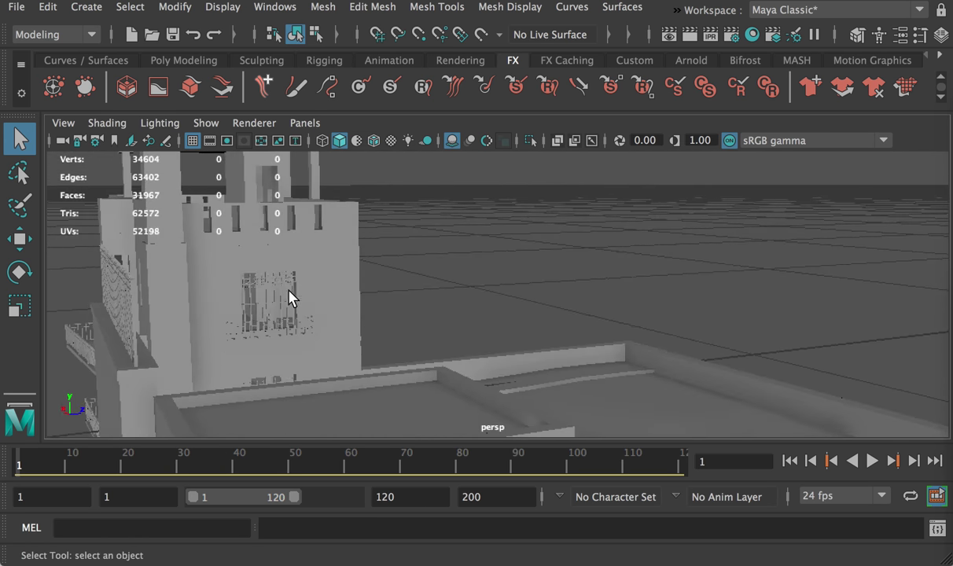
{"action": "right_click_drag", "start_coordinate": [182, 298], "coordinate": [204, 330], "text": "alt"}
{"action": "middle_click_drag", "start_coordinate": [204, 330], "coordinate": [436, 224], "text": "alt"}
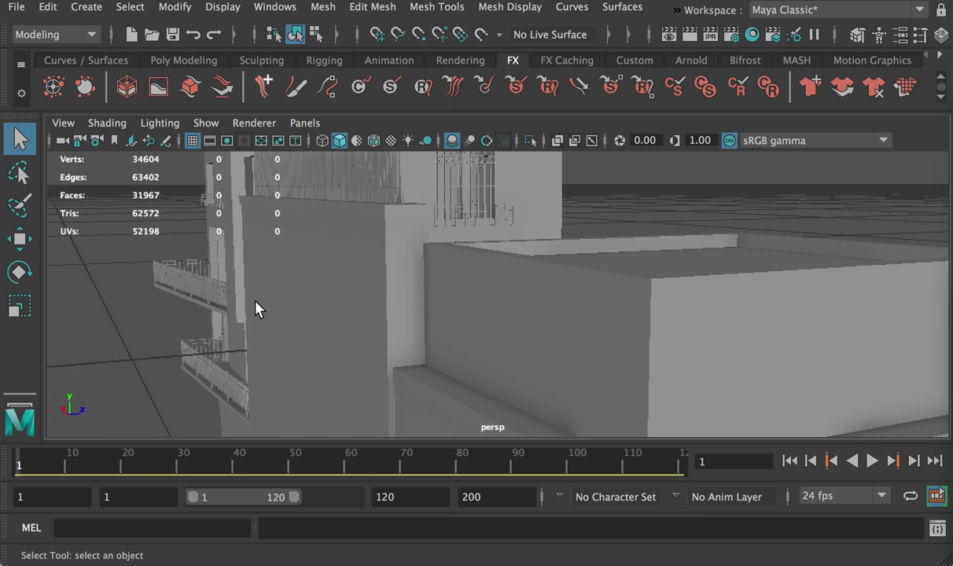
Examine the balcony railings, interior staircase, end wall, entrance side and arches from around the house.
{"action": "left_click_drag", "start_coordinate": [260, 307], "coordinate": [517, 342], "text": "alt"}
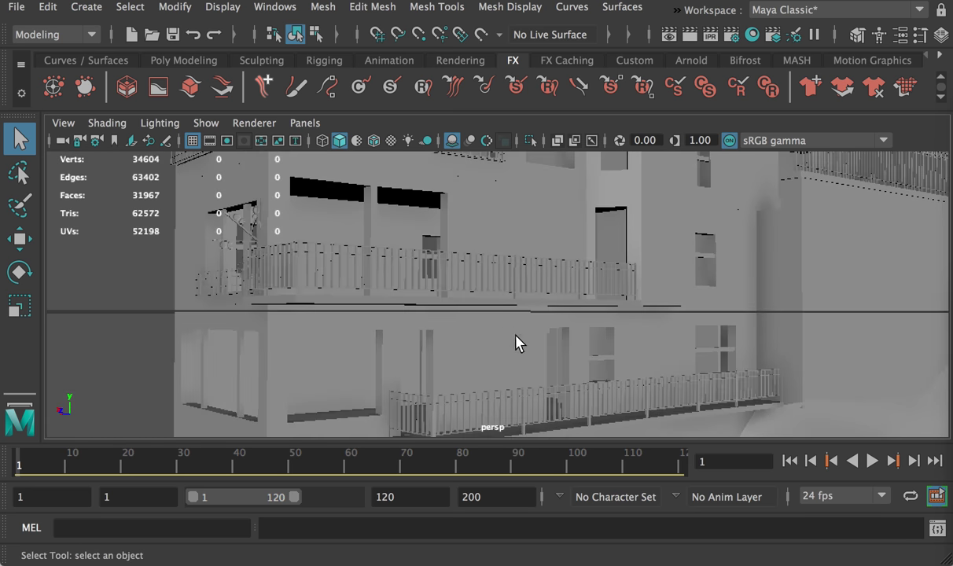
{"action": "right_click_drag", "start_coordinate": [632, 421], "coordinate": [643, 387], "text": "alt"}
{"action": "left_click_drag", "start_coordinate": [642, 387], "coordinate": [606, 384], "text": "alt"}
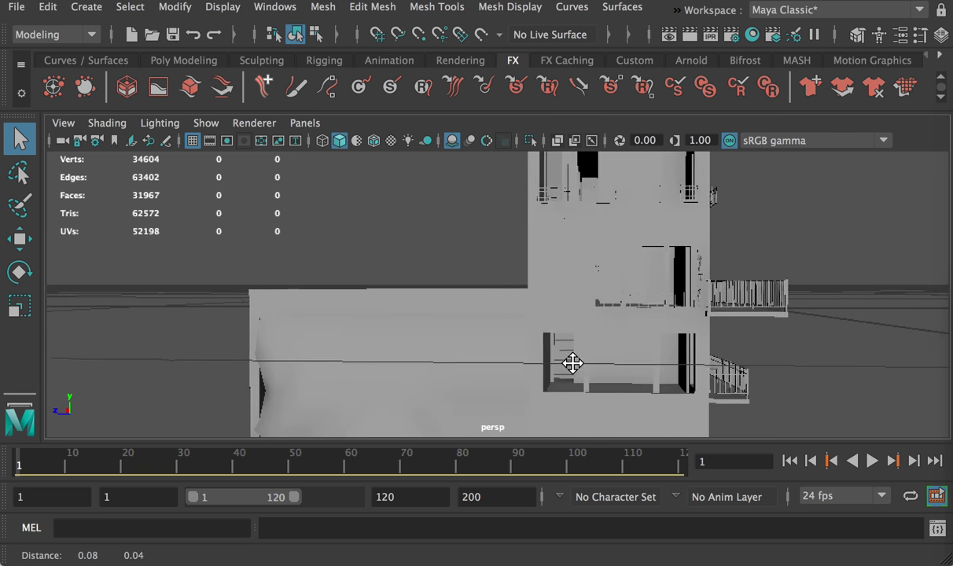
{"action": "middle_click_drag", "start_coordinate": [572, 363], "coordinate": [503, 364], "text": "alt"}
{"action": "left_click_drag", "start_coordinate": [618, 326], "coordinate": [579, 324], "text": "alt"}
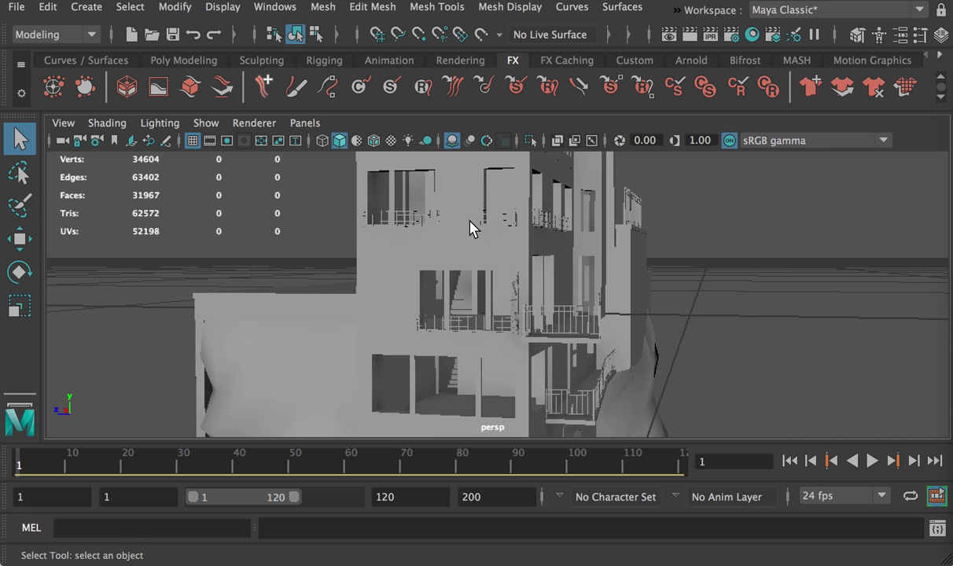
{"action": "left_click_drag", "start_coordinate": [487, 295], "coordinate": [664, 309], "text": "alt"}
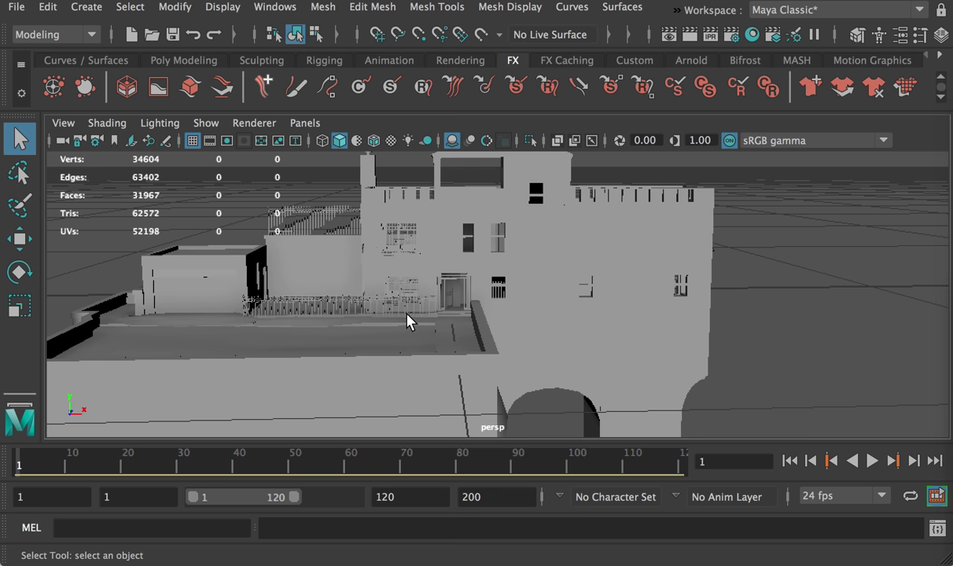
{"action": "left_click_drag", "start_coordinate": [420, 314], "coordinate": [565, 332], "text": "alt"}
Switch to Finder, launch the build in the student's Game folder, view the house entrance in it and quit the game.
{"action": "key", "text": "super+Tab"}
{"action": "key", "text": "super+Tab"}
{"action": "key", "text": "super+Tab"}
{"action": "key", "text": "super+Tab"}
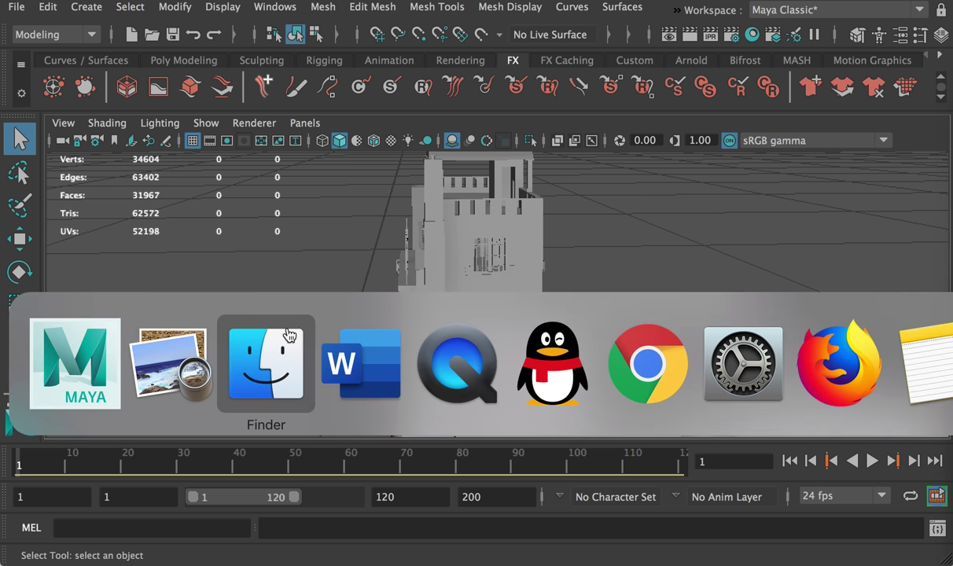
{"action": "left_click", "coordinate": [412, 149]}
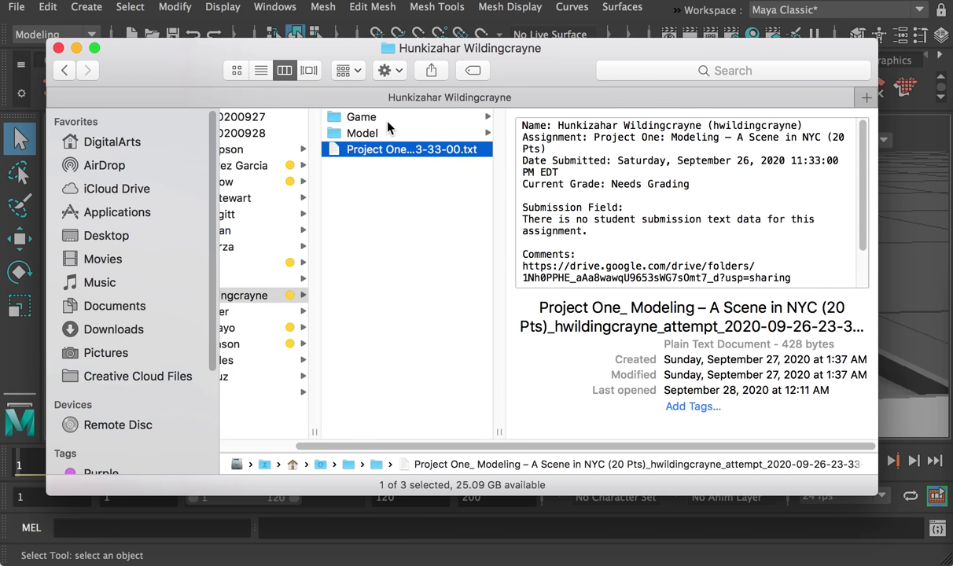
{"action": "left_click", "coordinate": [370, 118]}
{"action": "double_click", "coordinate": [536, 119]}
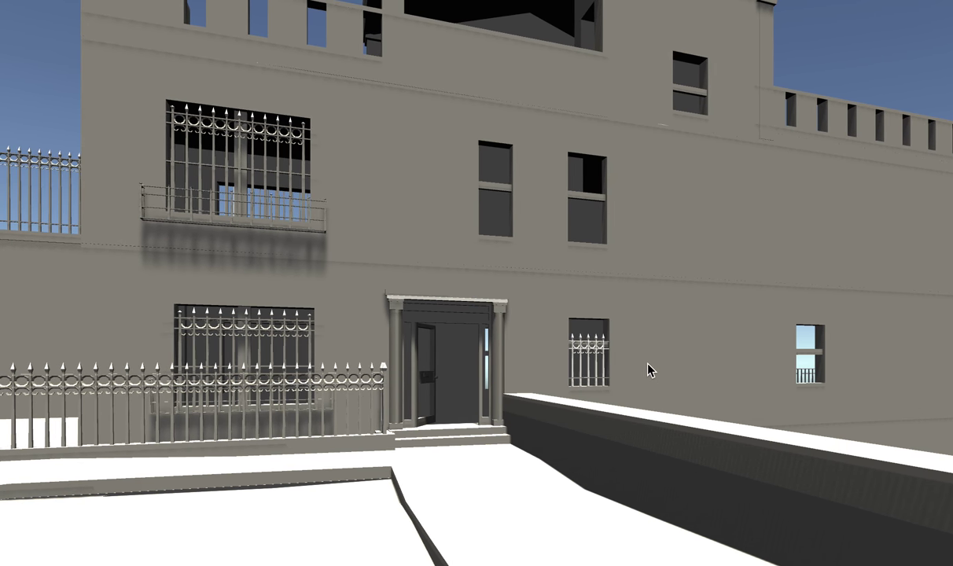
{"action": "key", "text": "super+q"}
Open the next student's Project One draft .ma scene from Finder in Maya, without saving changes to the pumpkin house scene.
{"action": "left_click", "coordinate": [421, 259]}
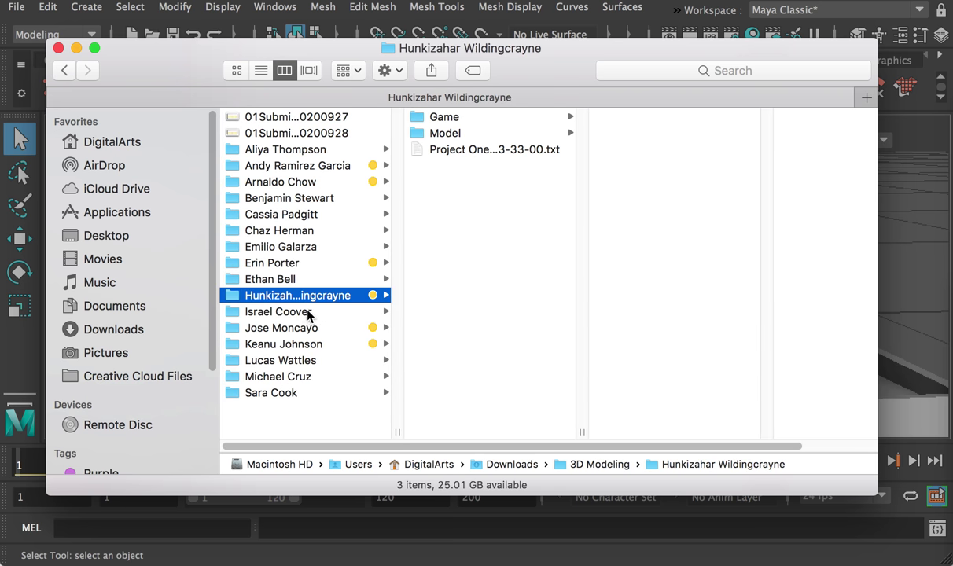
{"action": "left_click", "coordinate": [313, 312]}
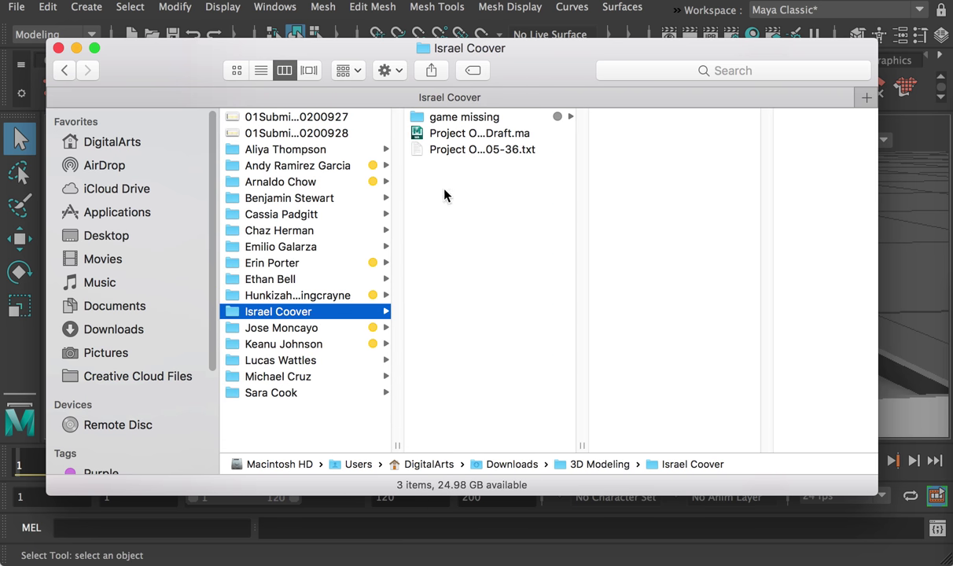
{"action": "double_click", "coordinate": [464, 133]}
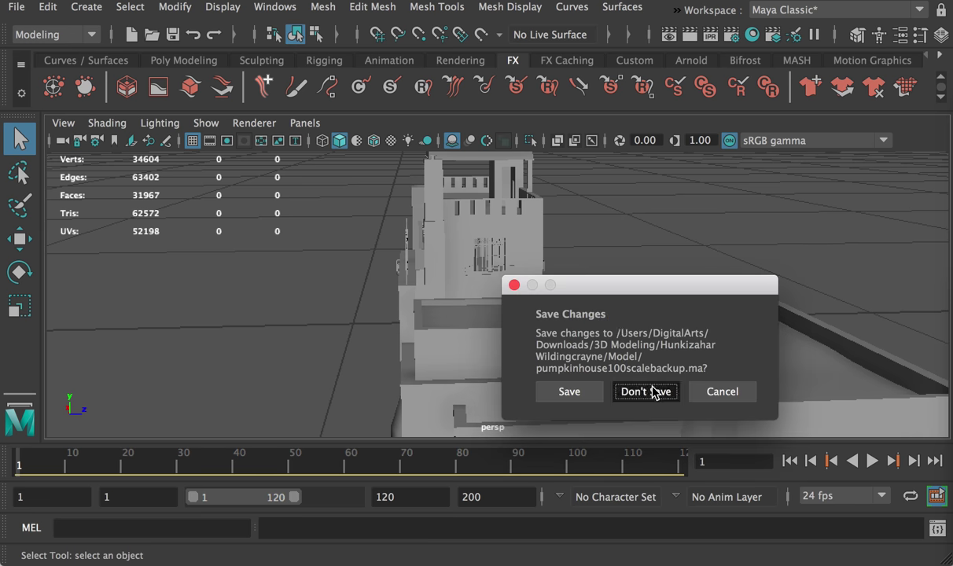
{"action": "left_click", "coordinate": [646, 392]}
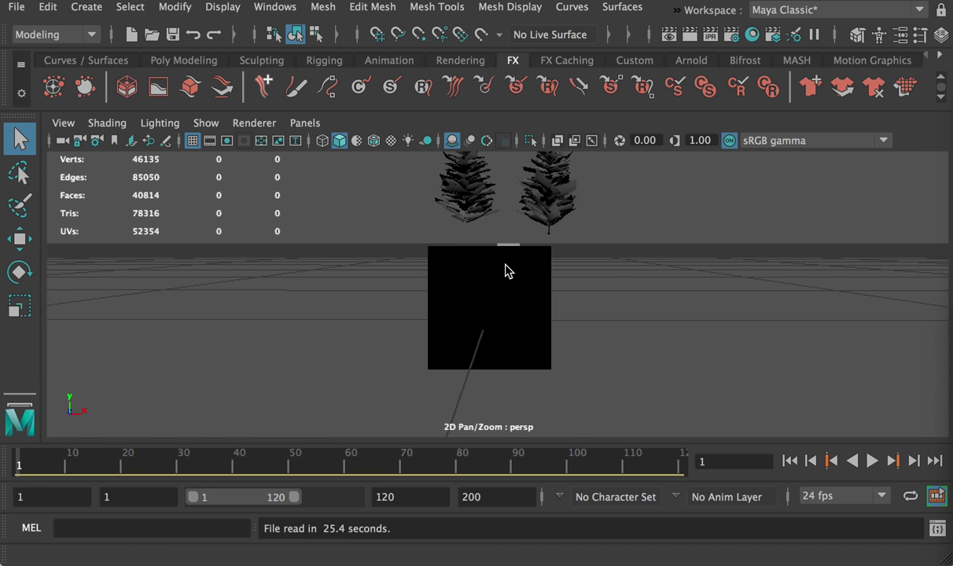
Examine the new scene's long wall, ground plane, mound and two pine trees.
{"action": "left_click_drag", "start_coordinate": [603, 251], "coordinate": [496, 261], "text": "alt"}
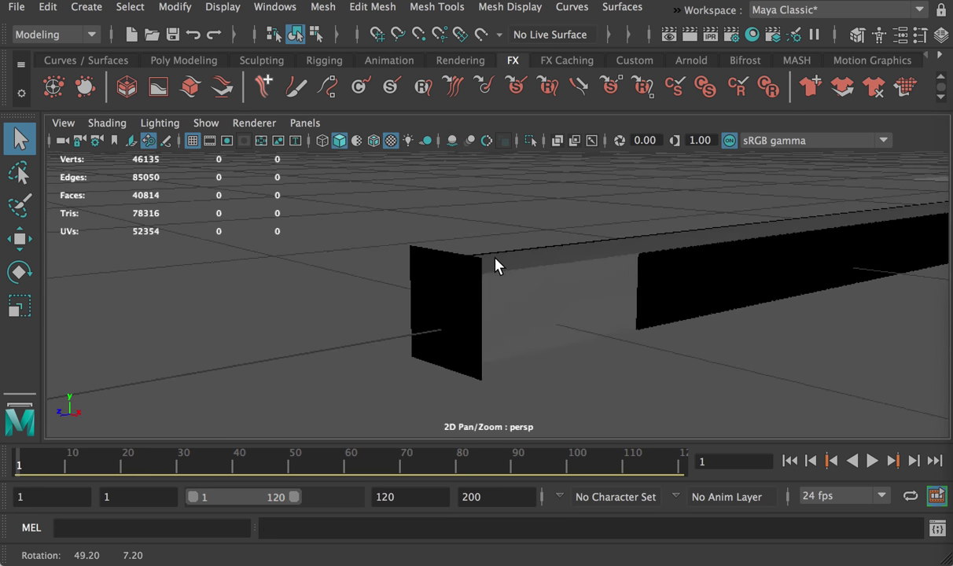
{"action": "middle_click_drag", "start_coordinate": [496, 261], "coordinate": [185, 336], "text": "alt"}
{"action": "right_click_drag", "start_coordinate": [185, 335], "coordinate": [408, 211], "text": "alt"}
{"action": "middle_click_drag", "start_coordinate": [458, 299], "coordinate": [437, 301], "text": "alt"}
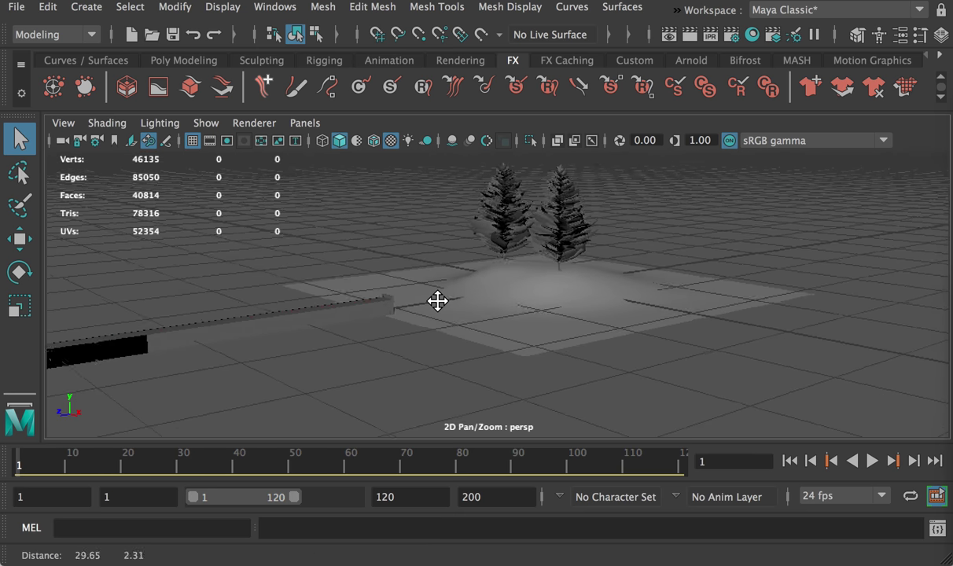
{"action": "right_click_drag", "start_coordinate": [558, 322], "coordinate": [708, 354], "text": "alt"}
{"action": "left_click_drag", "start_coordinate": [541, 329], "coordinate": [724, 244], "text": "alt"}
{"action": "right_click_drag", "start_coordinate": [768, 259], "coordinate": [490, 347], "text": "alt"}
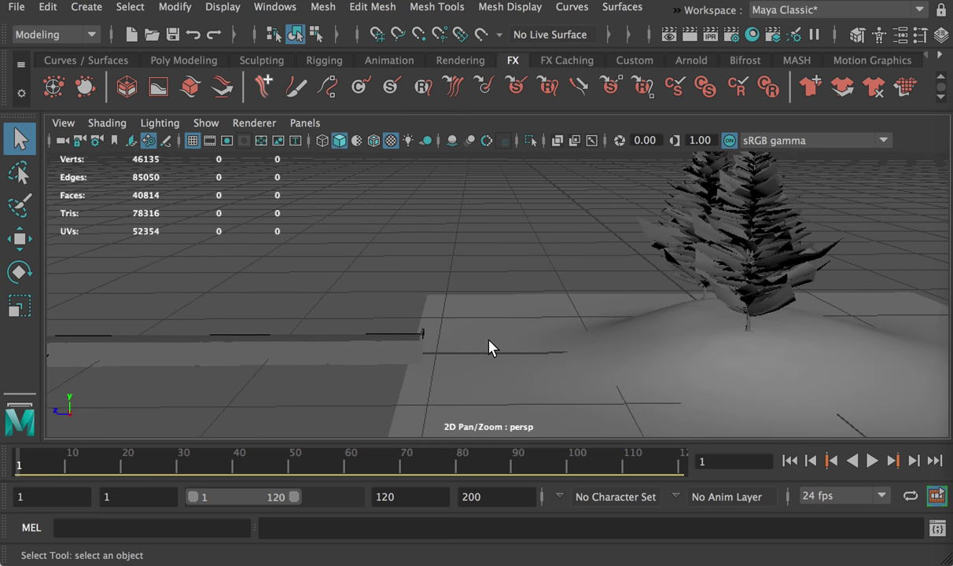
{"action": "mouse_move", "coordinate": [490, 346]}
{"action": "left_mouse_down", "text": "alt"}
{"action": "mouse_move", "coordinate": [579, 328]}
{"action": "mouse_move", "coordinate": [489, 332]}
{"action": "left_mouse_up", "text": "alt"}
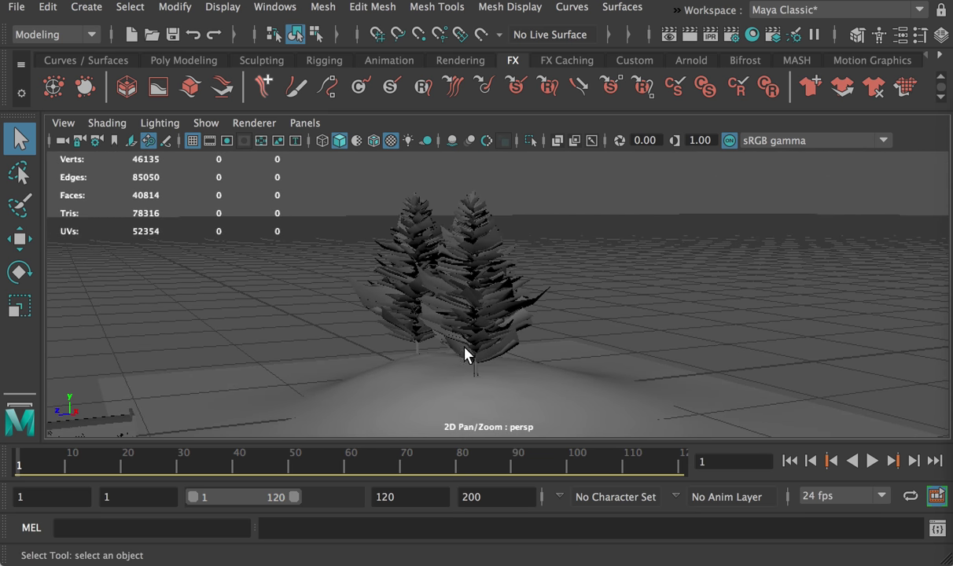
{"action": "left_click_drag", "start_coordinate": [406, 371], "coordinate": [389, 374], "text": "alt"}
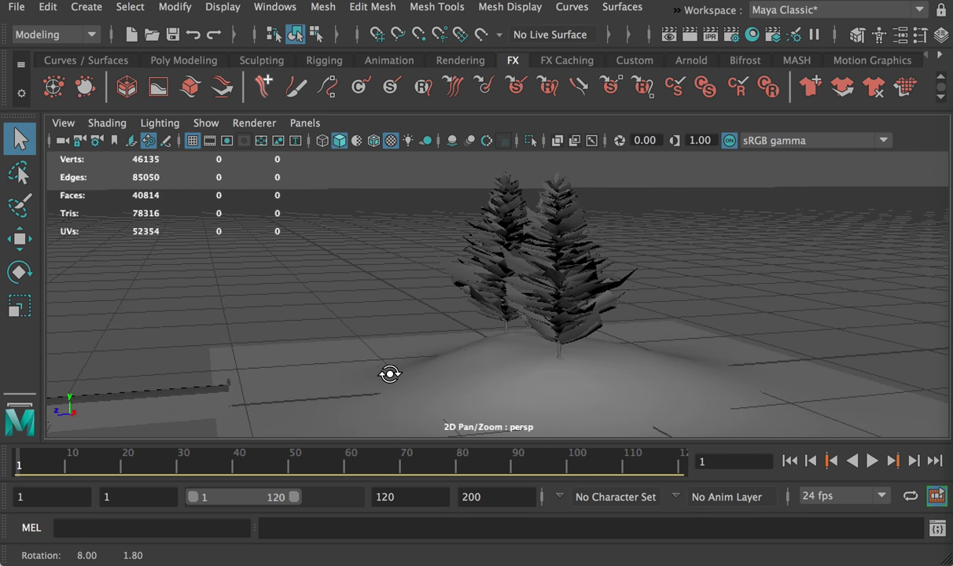
Select and frame one leaf piece on the nearer pine tree and inspect the foliage geometry of both trees.
{"action": "left_click", "coordinate": [539, 307]}
{"action": "key", "text": "f"}
{"action": "scroll", "coordinate": [701, 329], "scroll_direction": "down", "scroll_amount": 8}
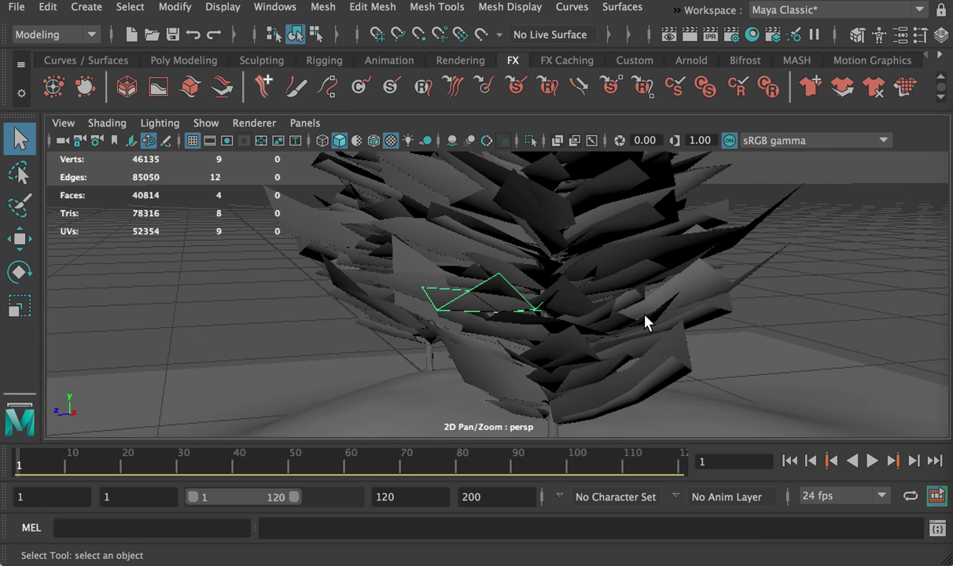
{"action": "left_click_drag", "start_coordinate": [525, 296], "coordinate": [561, 298], "text": "alt"}
{"action": "scroll", "coordinate": [561, 298], "scroll_direction": "down", "scroll_amount": 2}
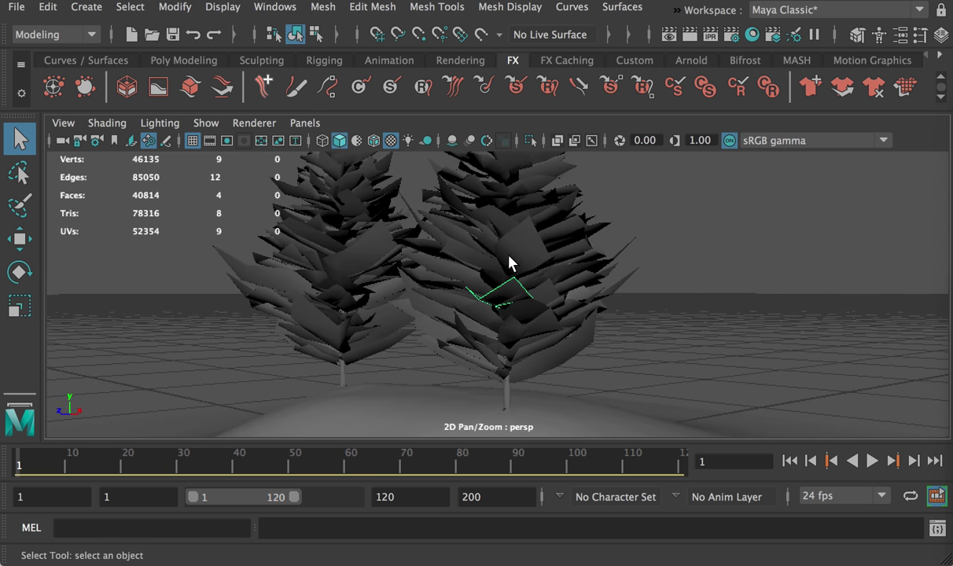
{"action": "right_click_drag", "start_coordinate": [503, 236], "coordinate": [499, 276], "text": "alt"}
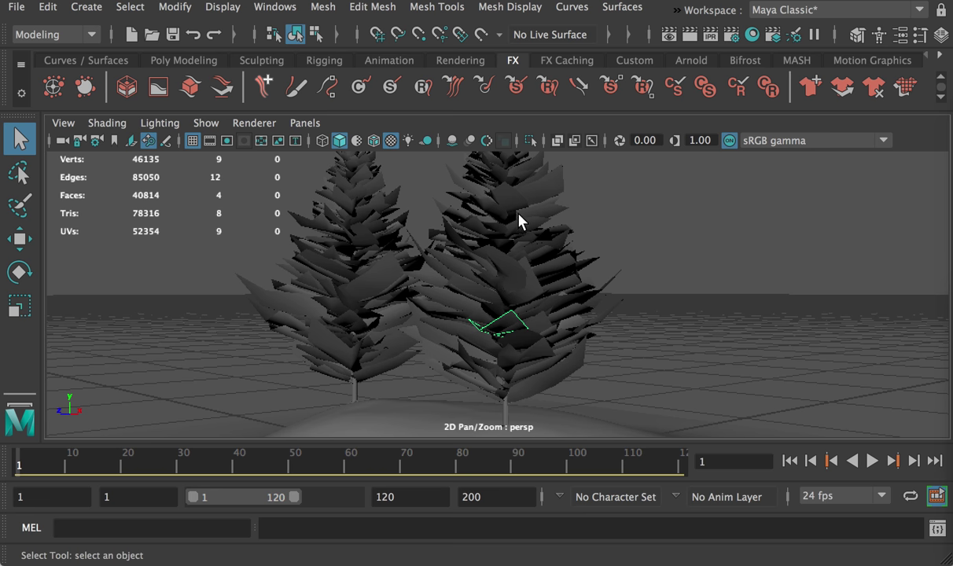
{"action": "right_click_drag", "start_coordinate": [498, 194], "coordinate": [504, 209], "text": "alt"}
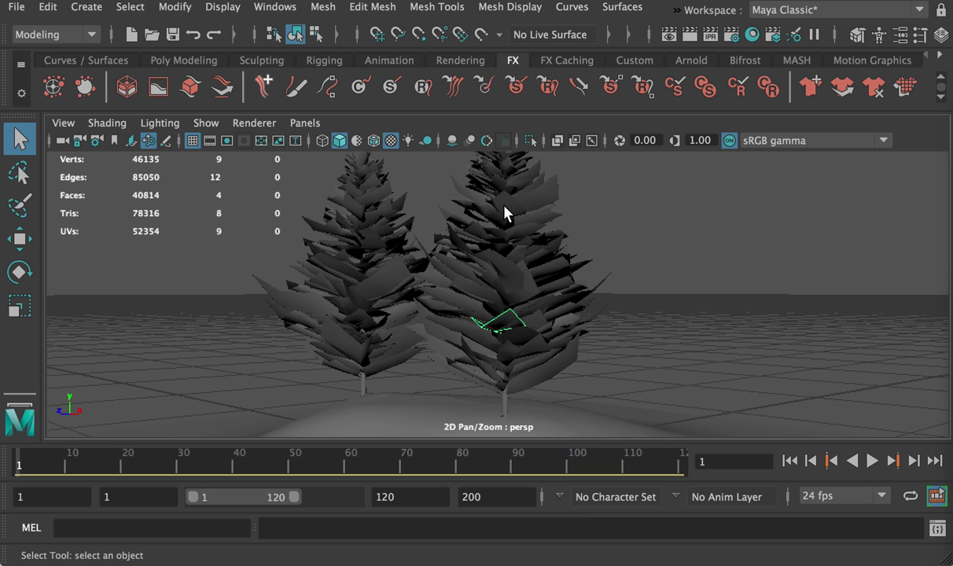
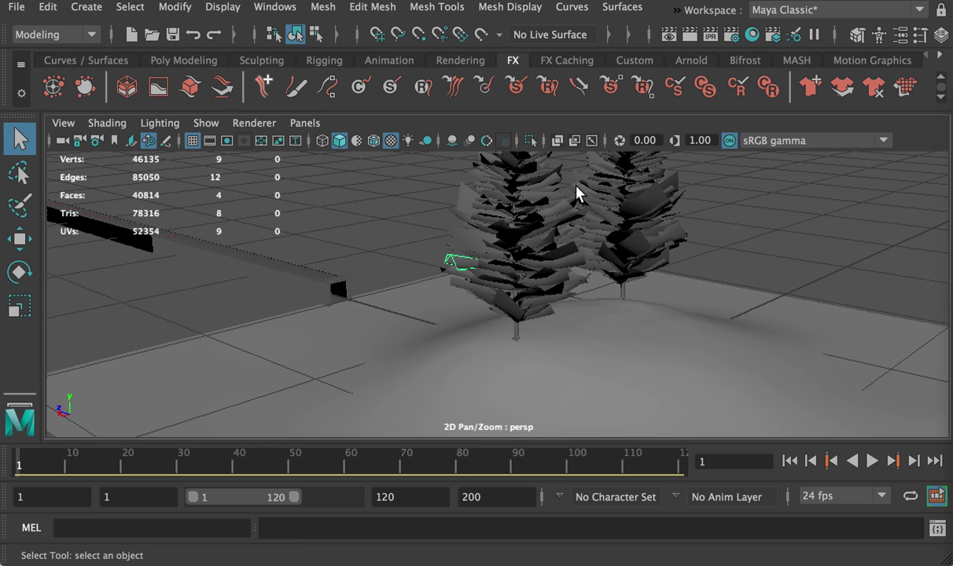
Switch to Finder and open the next student's Project One NYC .ma scene in Maya, discarding the tree scene's changes and dismissing the read-error notice.
{"action": "key", "text": "super+Tab"}
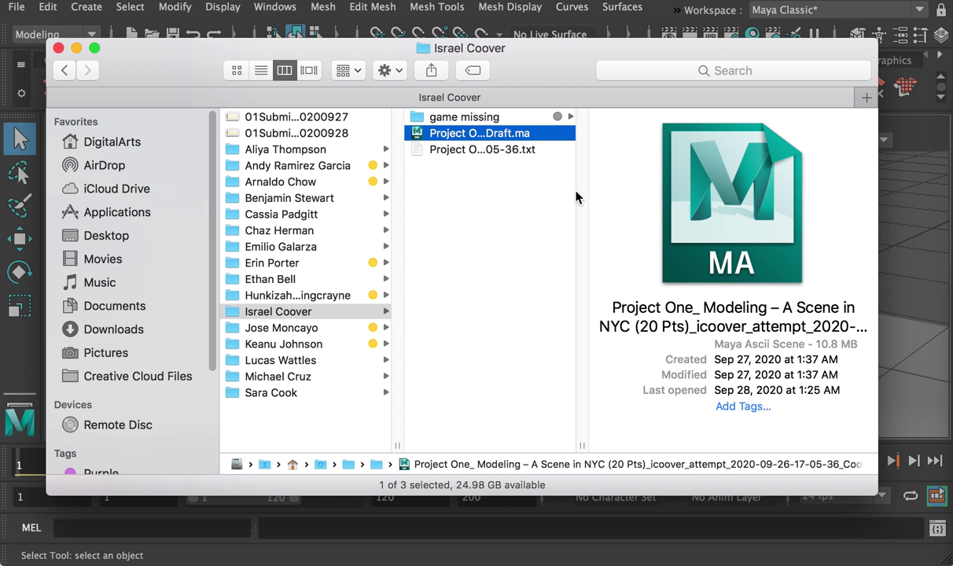
{"action": "left_click", "coordinate": [344, 326]}
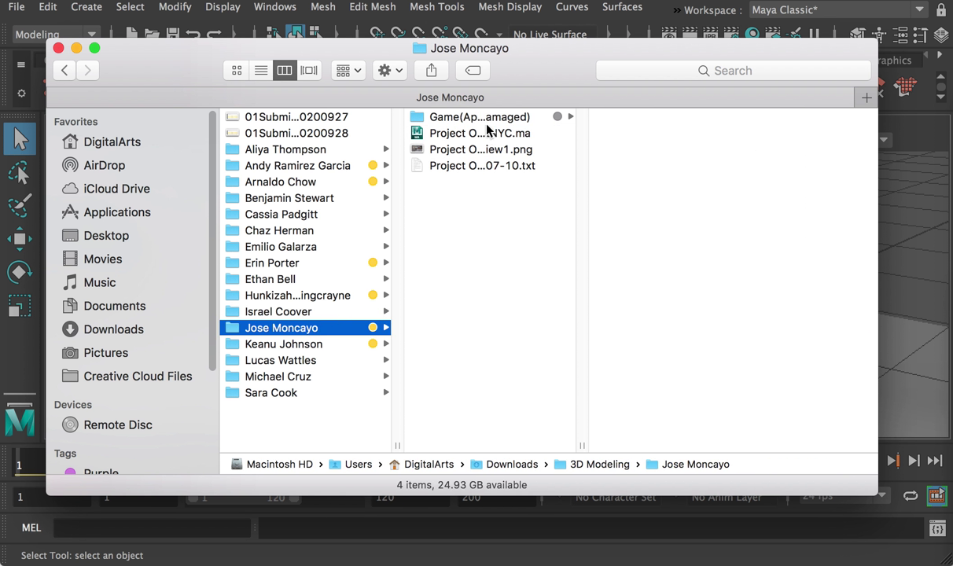
{"action": "left_click", "coordinate": [455, 136]}
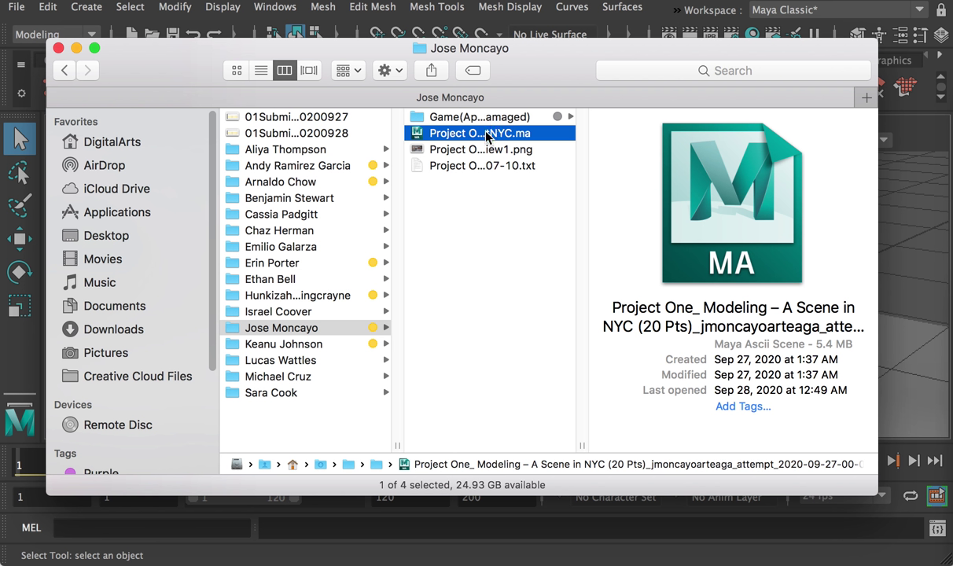
{"action": "double_click", "coordinate": [487, 136]}
{"action": "left_click", "coordinate": [642, 386]}
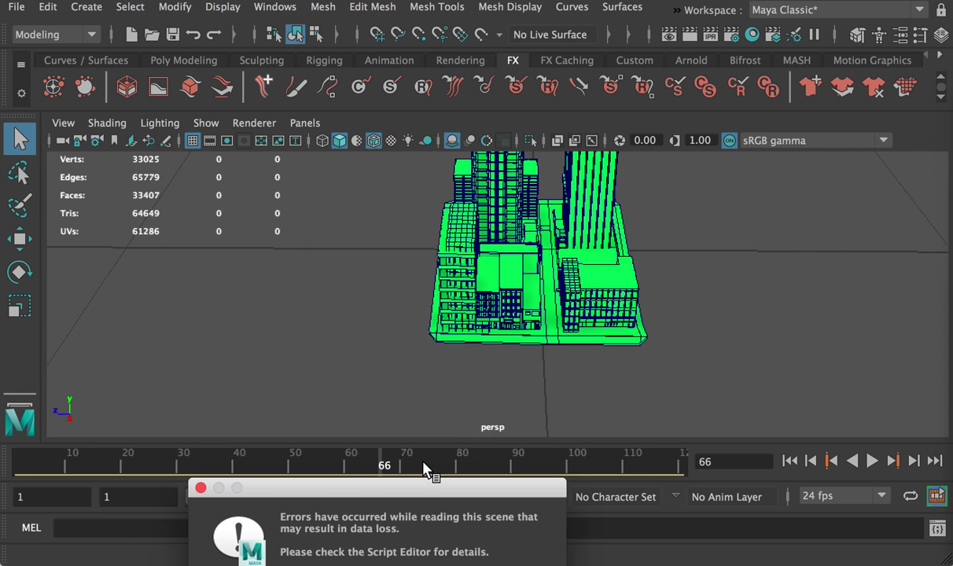
{"action": "key", "text": "Return"}
View the green city model from another side, then switch to Word and read the notes on model issues in Maya and Unity.
{"action": "left_click_drag", "start_coordinate": [541, 315], "coordinate": [330, 287], "text": "alt"}
{"action": "middle_click_drag", "start_coordinate": [509, 325], "coordinate": [387, 357], "text": "alt"}
{"action": "key", "text": "super+Tab"}
{"action": "left_click", "coordinate": [387, 357]}
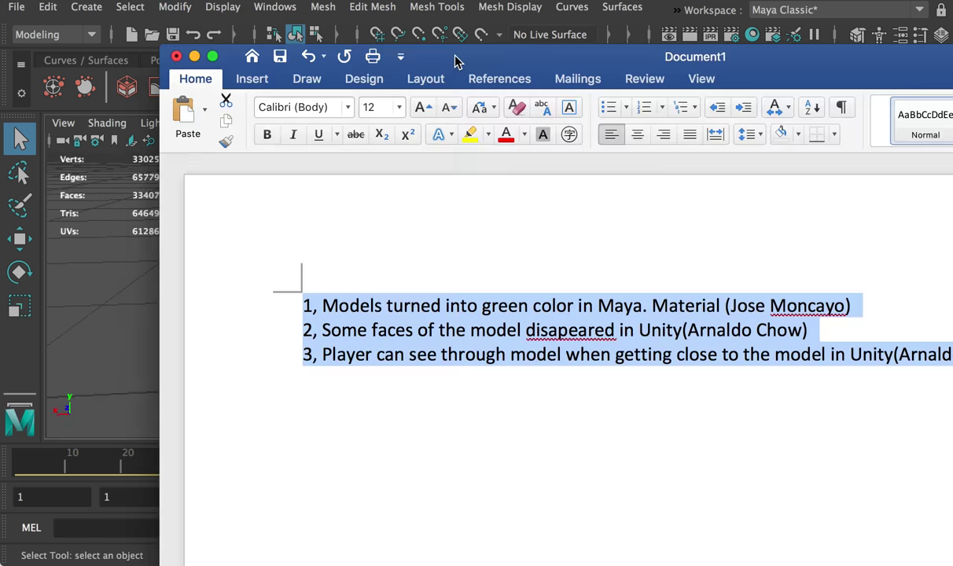
{"action": "left_click_drag", "start_coordinate": [453, 57], "coordinate": [271, 35]}
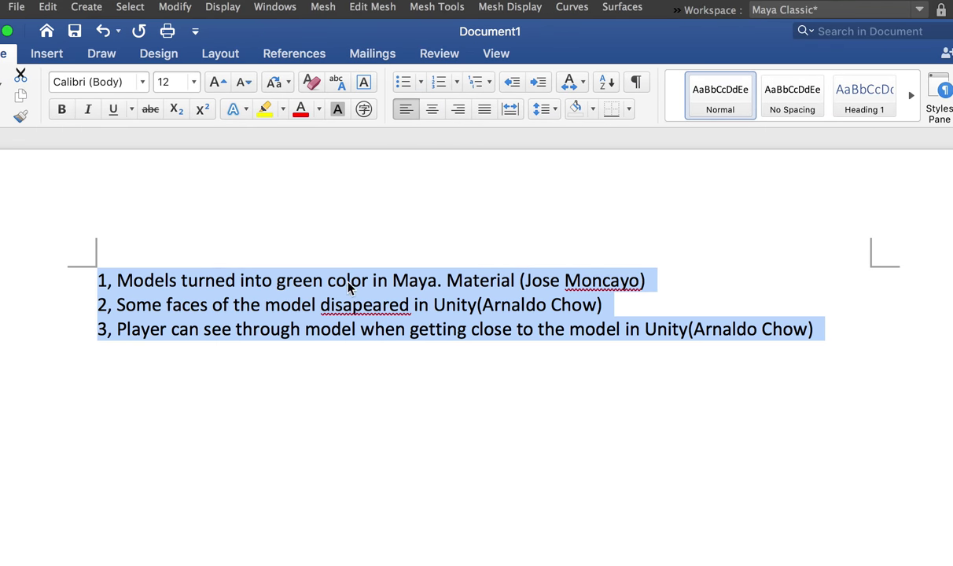
{"action": "left_click_drag", "start_coordinate": [512, 56], "coordinate": [668, 564]}
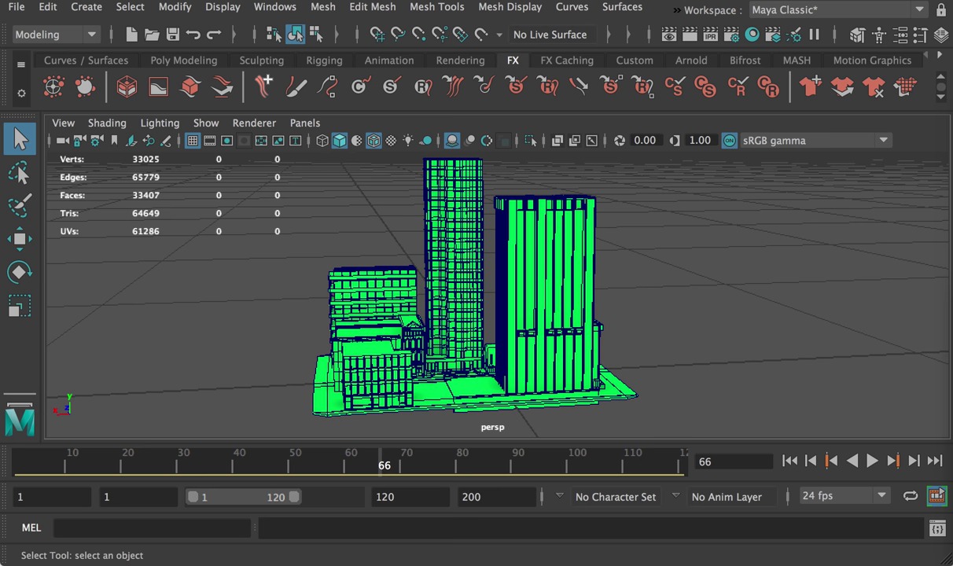
Select the whole city model and assign the initialShadingGroup of lambert1 to it in the Hypershade.
{"action": "left_click_drag", "start_coordinate": [952, 287], "coordinate": [745, 190]}
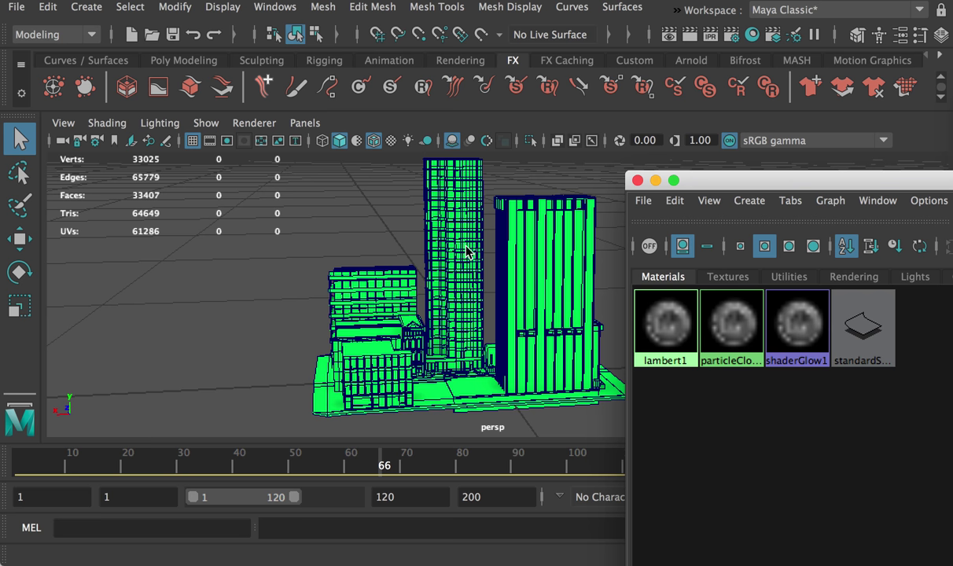
{"action": "left_click_drag", "start_coordinate": [675, 180], "coordinate": [743, 173]}
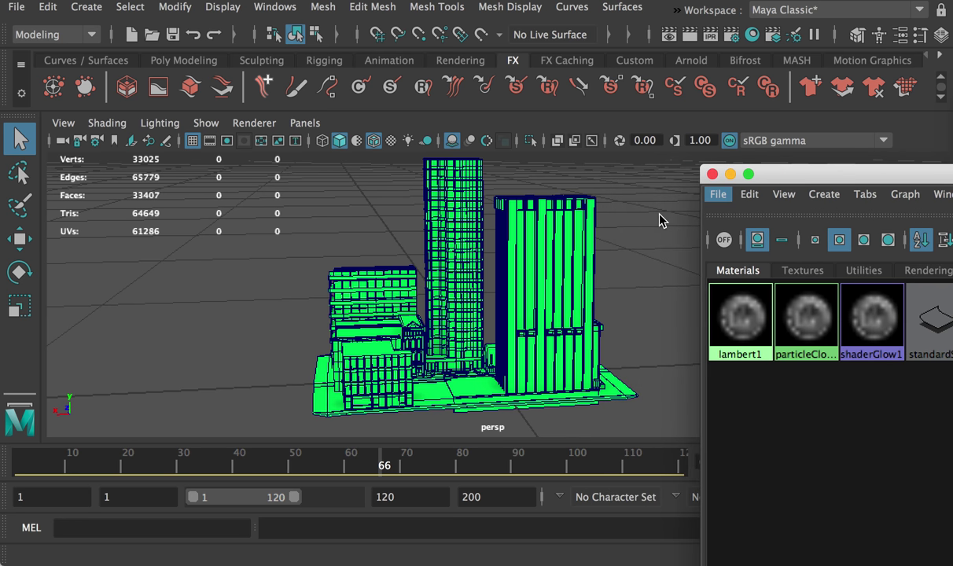
{"action": "left_click_drag", "start_coordinate": [254, 197], "coordinate": [541, 368]}
{"action": "left_click", "coordinate": [531, 398]}
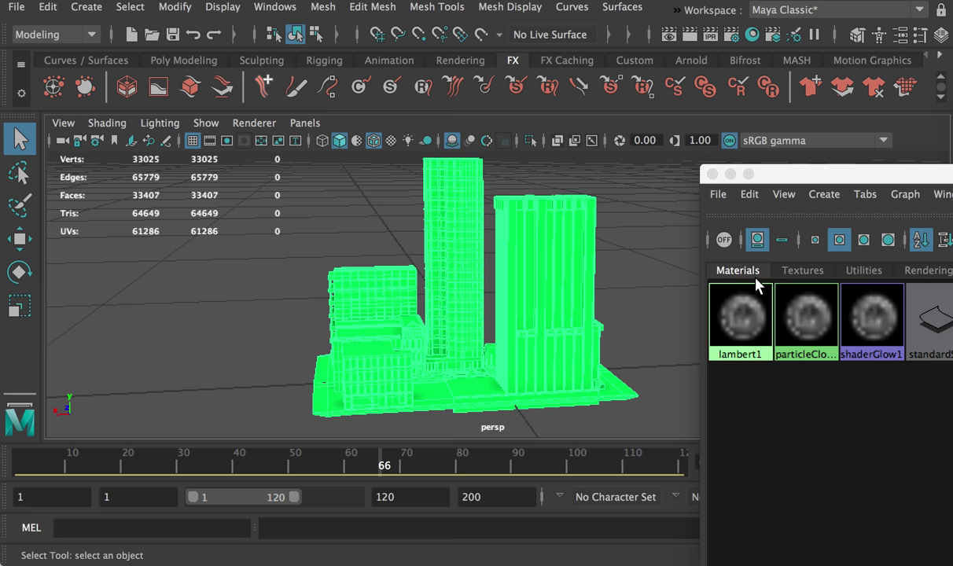
{"action": "left_click_drag", "start_coordinate": [776, 173], "coordinate": [224, 203]}
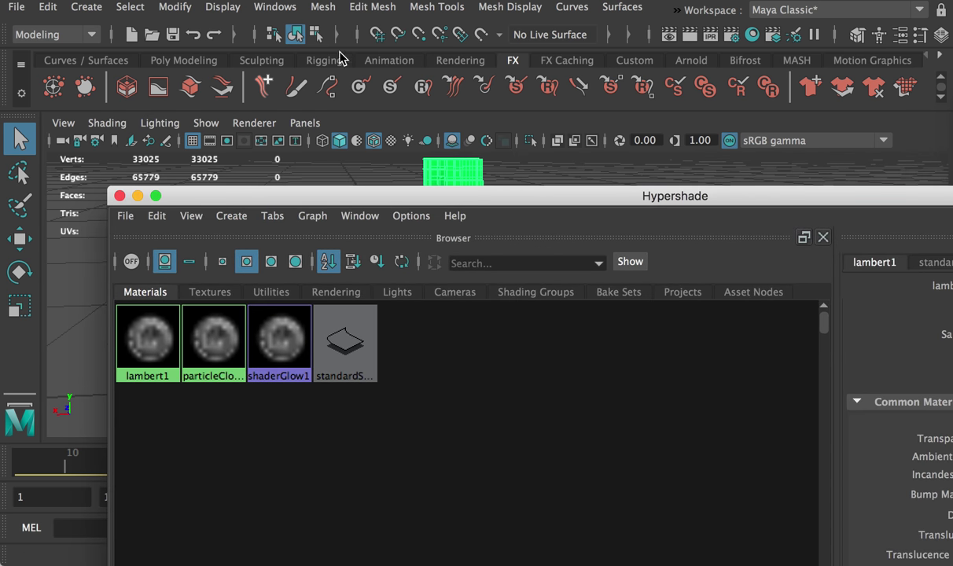
{"action": "left_click", "coordinate": [274, 7]}
{"action": "mouse_move", "coordinate": [313, 130]}
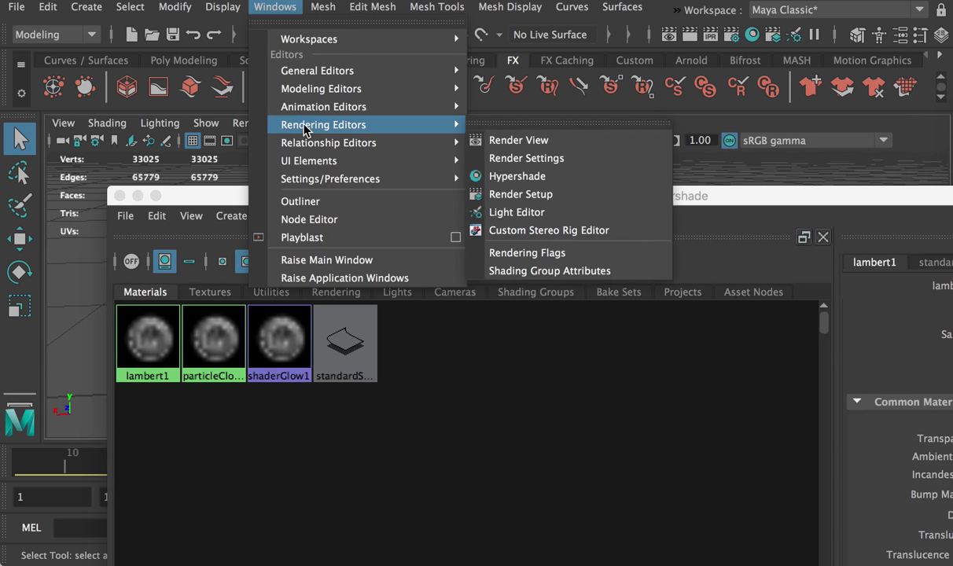
{"action": "left_click", "coordinate": [511, 176]}
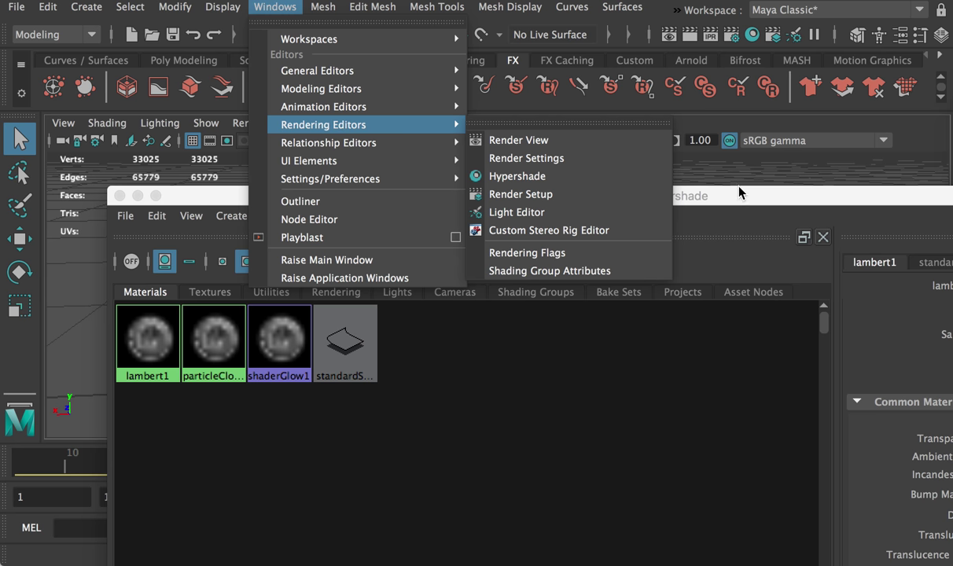
{"action": "left_click_drag", "start_coordinate": [625, 195], "coordinate": [952, 177]}
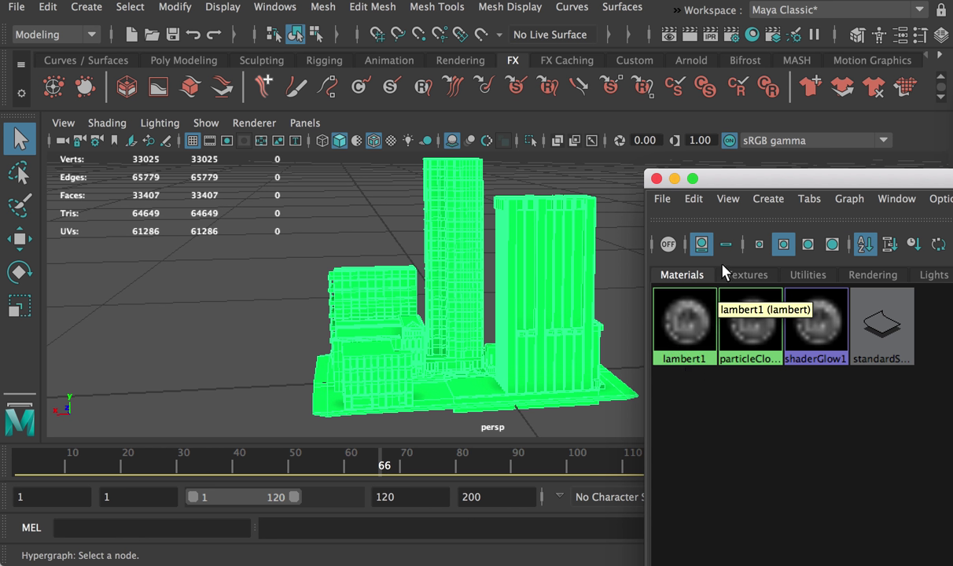
{"action": "left_click_drag", "start_coordinate": [759, 179], "coordinate": [704, 179]}
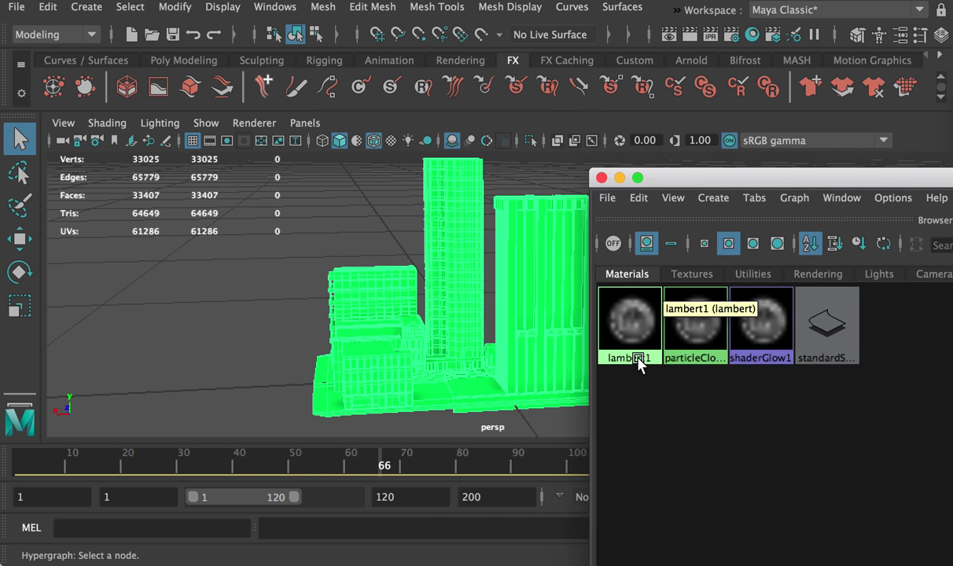
{"action": "right_click", "coordinate": [633, 320]}
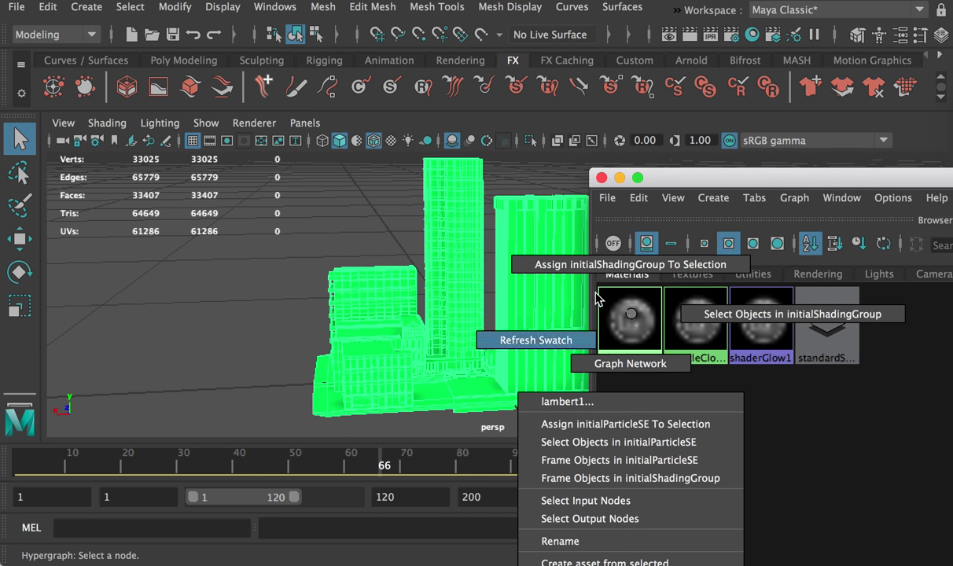
{"action": "left_click", "coordinate": [555, 266]}
Create a new Lambert material in the Hypershade.
{"action": "left_click_drag", "start_coordinate": [665, 186], "coordinate": [523, 160]}
{"action": "left_click", "coordinate": [480, 178]}
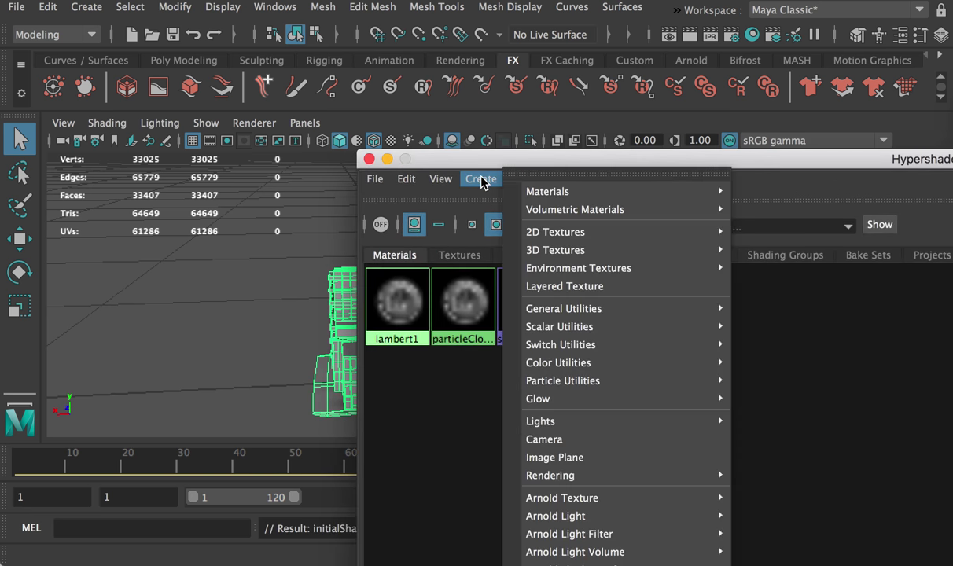
{"action": "mouse_move", "coordinate": [574, 190]}
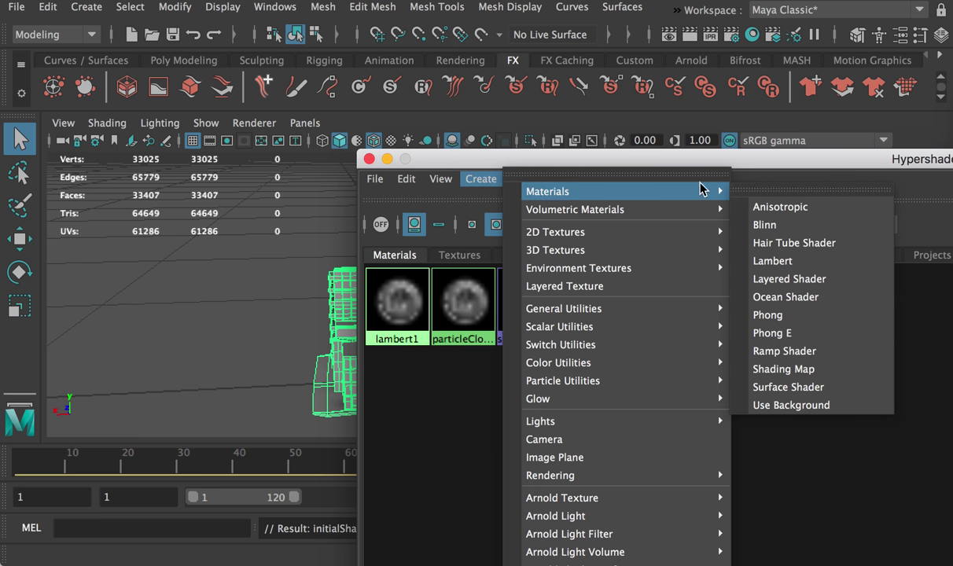
{"action": "left_click", "coordinate": [788, 267]}
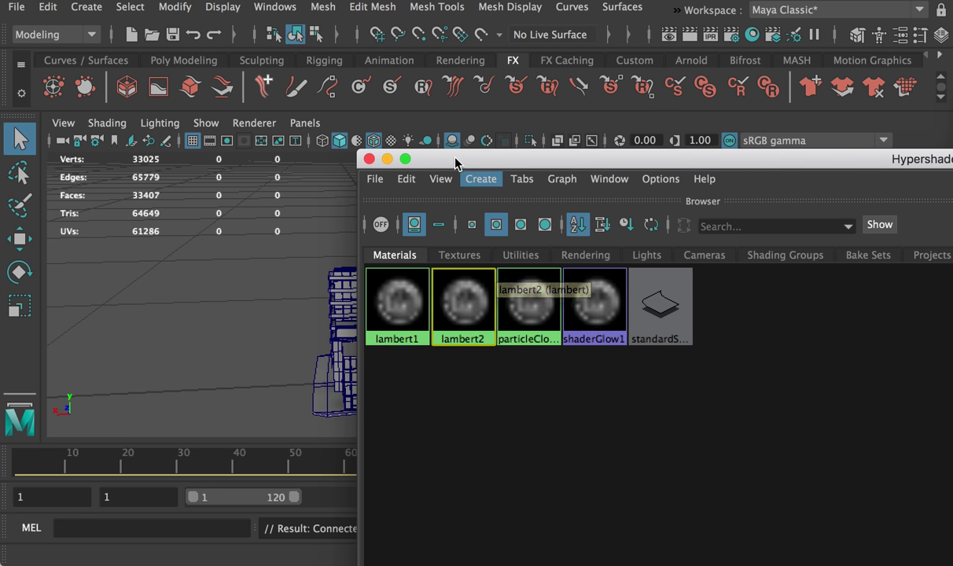
Assign the lambert2 material to the whole city model, clear the selection and move the Hypershade out of the way.
{"action": "left_click_drag", "start_coordinate": [455, 163], "coordinate": [810, 144]}
{"action": "left_click_drag", "start_coordinate": [306, 176], "coordinate": [615, 417]}
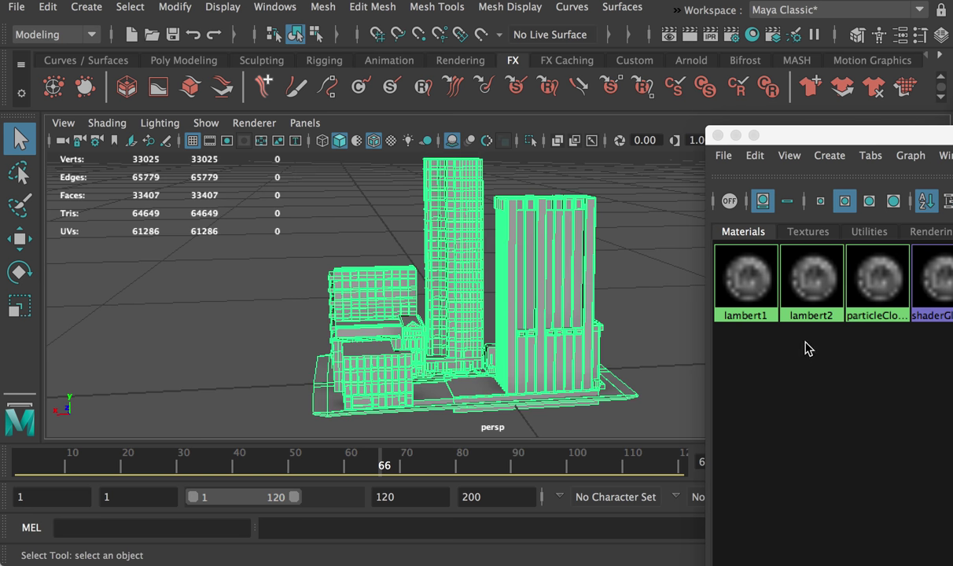
{"action": "right_click_drag", "start_coordinate": [811, 281], "coordinate": [817, 228]}
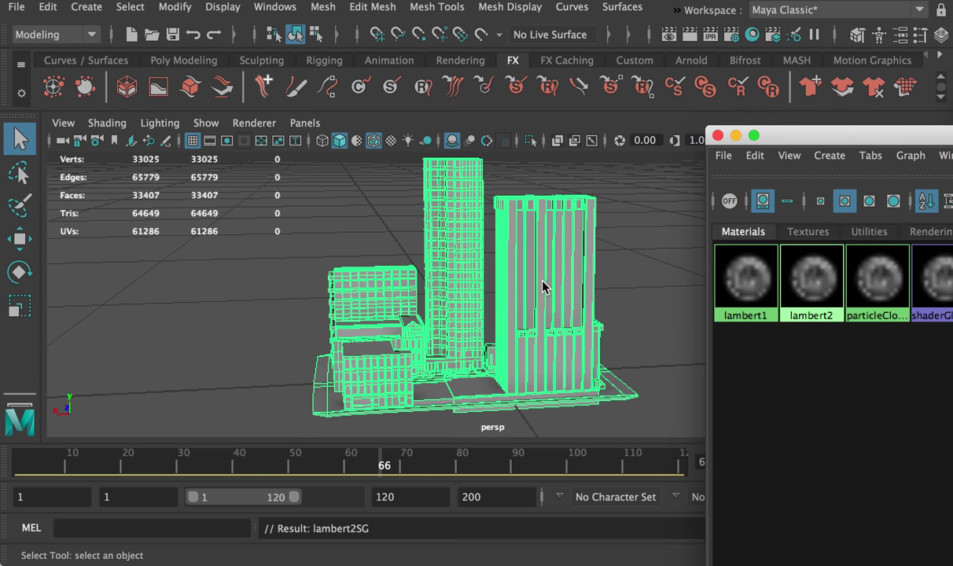
{"action": "left_click", "coordinate": [643, 243]}
{"action": "left_click_drag", "start_coordinate": [775, 137], "coordinate": [950, 136]}
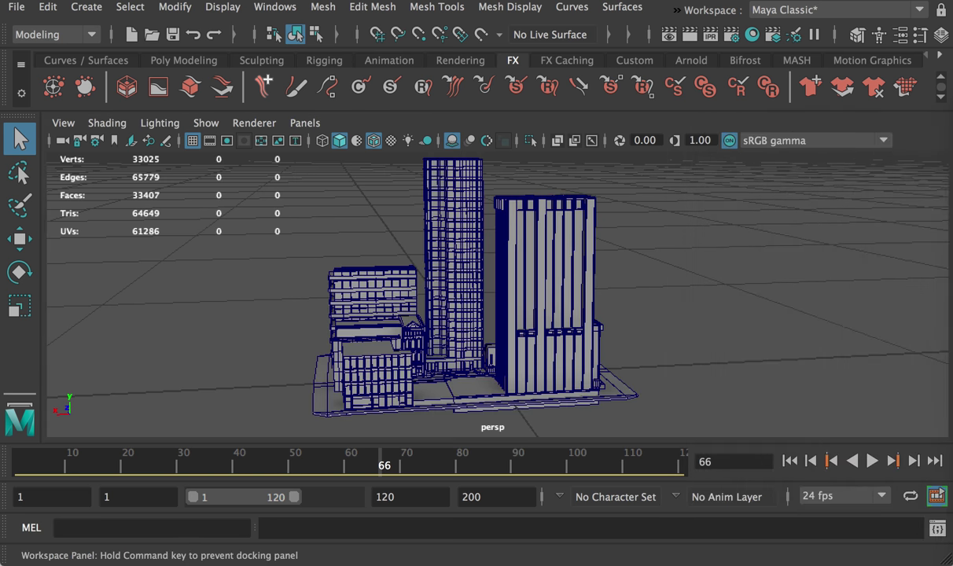
Examine the building with horizontal floor bands and the row of storefronts with doors, windows and awnings beside it.
{"action": "scroll", "coordinate": [648, 275], "scroll_direction": "up", "scroll_amount": 6}
{"action": "mouse_move", "coordinate": [674, 357]}
{"action": "left_mouse_down", "text": "alt"}
{"action": "mouse_move", "coordinate": [580, 365]}
{"action": "mouse_move", "coordinate": [682, 362]}
{"action": "left_mouse_up", "text": "alt"}
{"action": "left_click_drag", "start_coordinate": [441, 262], "coordinate": [639, 298], "text": "alt"}
{"action": "right_click_drag", "start_coordinate": [639, 298], "coordinate": [545, 324], "text": "alt"}
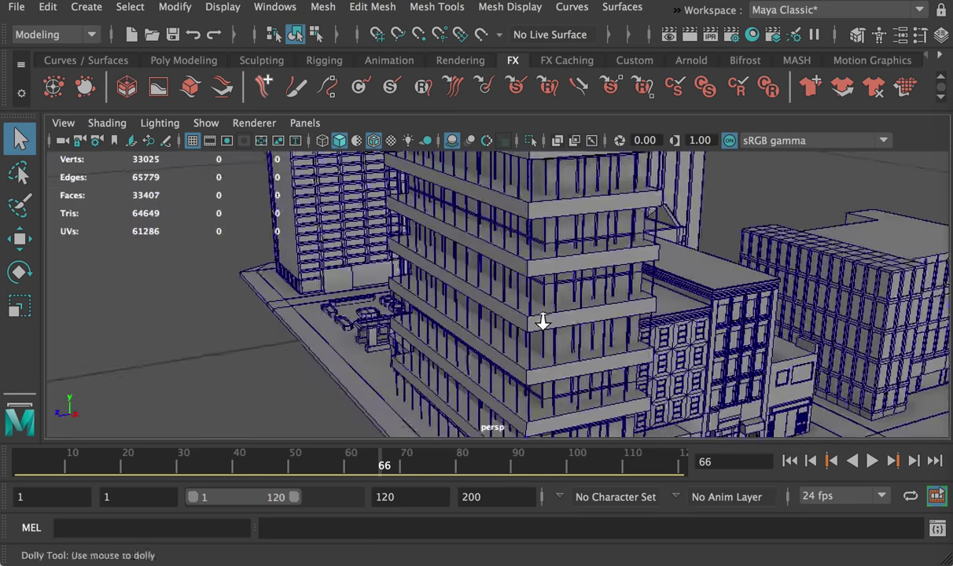
{"action": "left_click_drag", "start_coordinate": [545, 323], "coordinate": [512, 304], "text": "alt"}
{"action": "right_click_drag", "start_coordinate": [512, 304], "coordinate": [463, 325], "text": "alt"}
{"action": "left_click_drag", "start_coordinate": [398, 318], "coordinate": [374, 307], "text": "alt"}
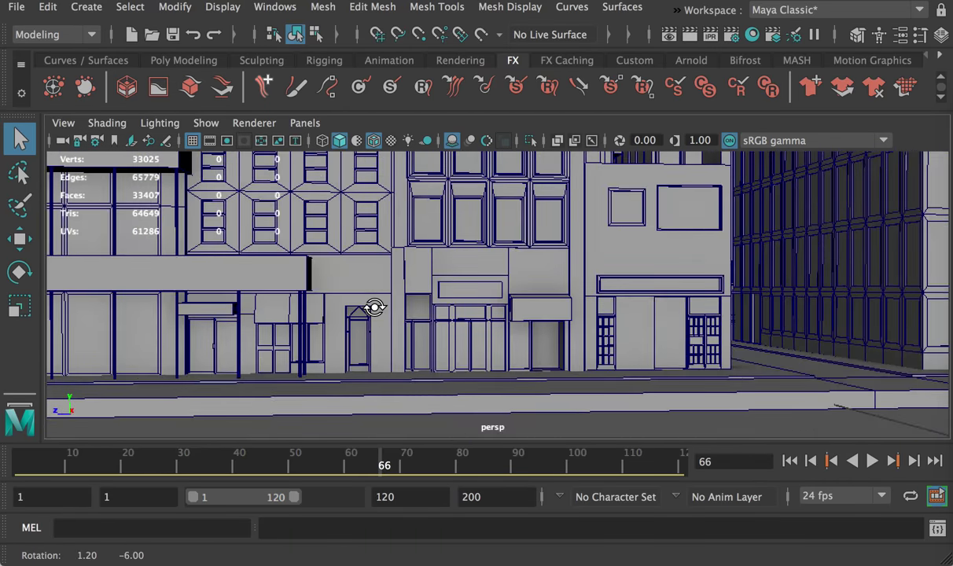
{"action": "left_click_drag", "start_coordinate": [477, 341], "coordinate": [299, 342], "text": "alt"}
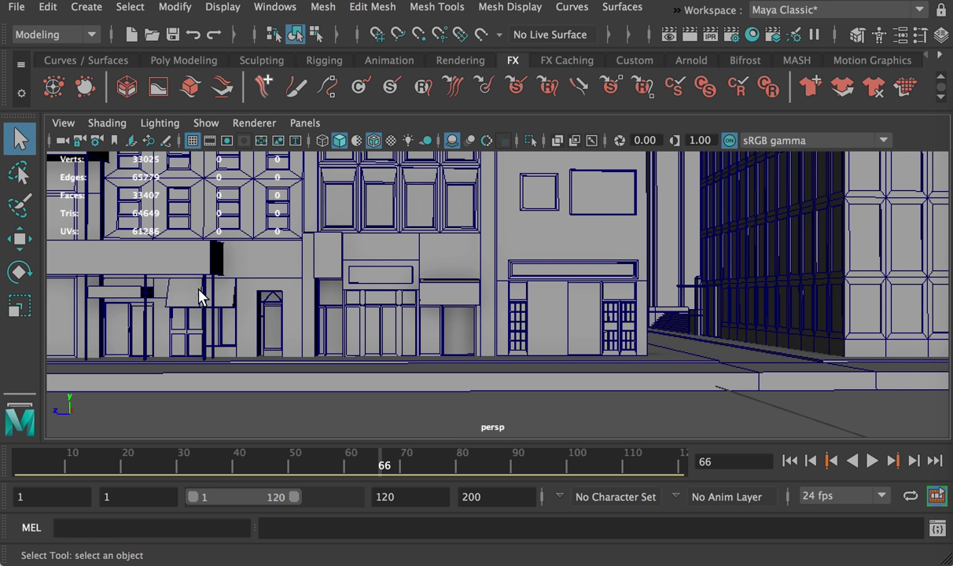
{"action": "left_click_drag", "start_coordinate": [171, 313], "coordinate": [188, 313], "text": "alt"}
{"action": "right_click_drag", "start_coordinate": [332, 321], "coordinate": [358, 329], "text": "alt"}
{"action": "left_click_drag", "start_coordinate": [357, 329], "coordinate": [506, 343], "text": "alt"}
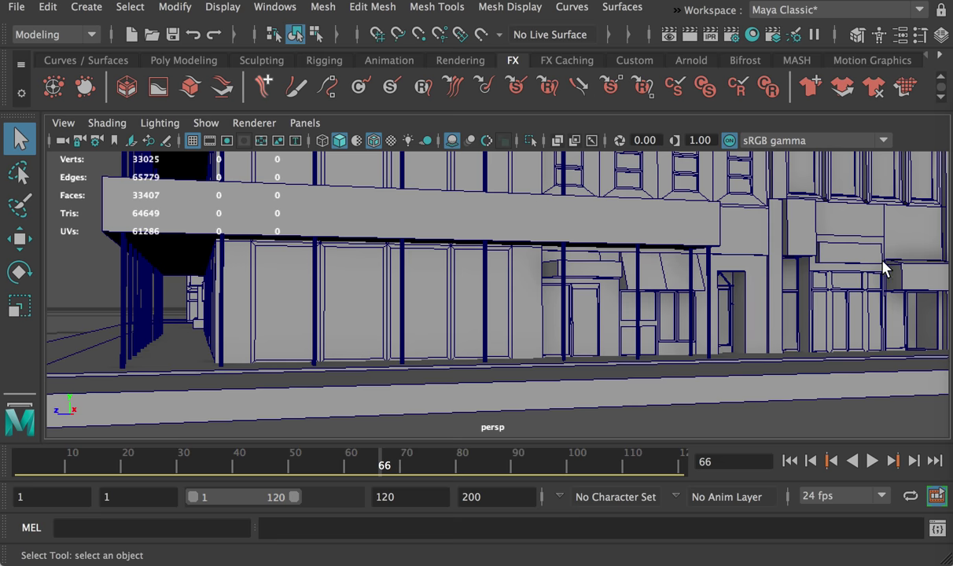
Inspect the plaza's planters, pergola and low block beside the rounded tower base.
{"action": "left_click_drag", "start_coordinate": [285, 355], "coordinate": [477, 376], "text": "alt"}
{"action": "middle_click_drag", "start_coordinate": [488, 330], "coordinate": [421, 321], "text": "alt"}
{"action": "mouse_move", "coordinate": [397, 330]}
{"action": "right_mouse_down", "text": "alt"}
{"action": "mouse_move", "coordinate": [360, 334]}
{"action": "mouse_move", "coordinate": [496, 395]}
{"action": "mouse_move", "coordinate": [459, 313]}
{"action": "mouse_move", "coordinate": [470, 336]}
{"action": "mouse_move", "coordinate": [395, 343]}
{"action": "right_mouse_up", "text": "alt"}
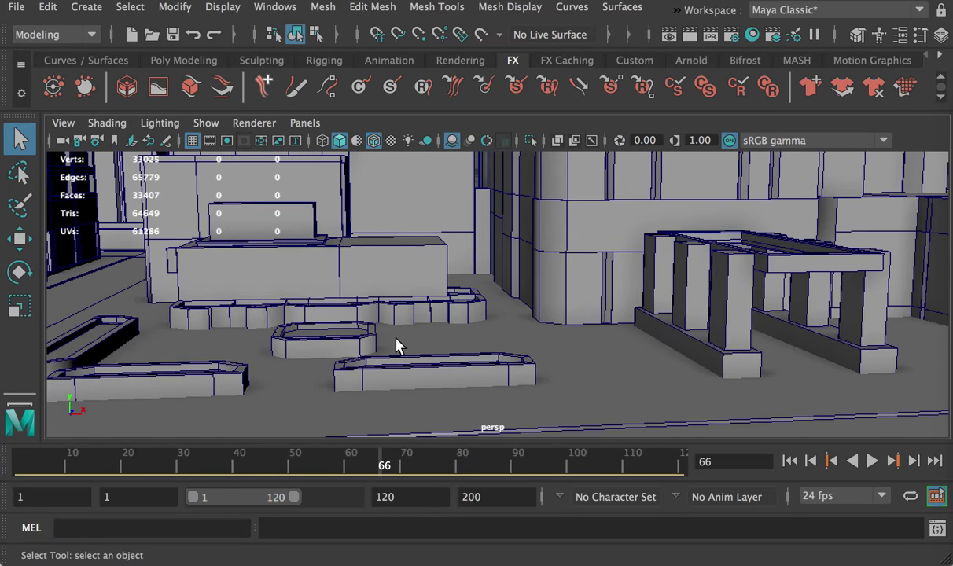
{"action": "left_click_drag", "start_coordinate": [395, 343], "coordinate": [296, 338], "text": "alt"}
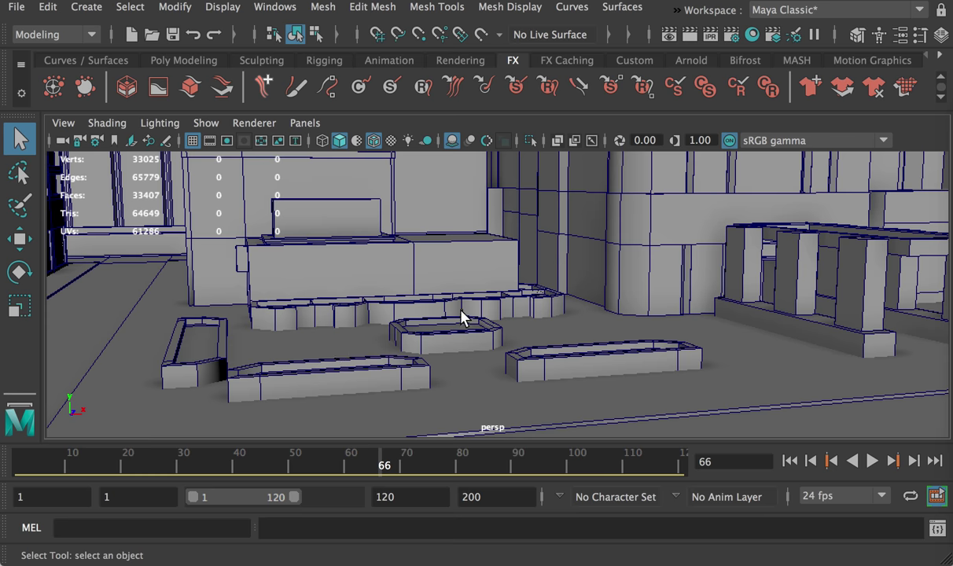
{"action": "right_click_drag", "start_coordinate": [462, 318], "coordinate": [502, 379], "text": "alt"}
{"action": "left_click_drag", "start_coordinate": [501, 378], "coordinate": [404, 374], "text": "alt"}
{"action": "right_click_drag", "start_coordinate": [405, 374], "coordinate": [304, 351], "text": "alt"}
{"action": "middle_click_drag", "start_coordinate": [304, 351], "coordinate": [276, 305], "text": "alt"}
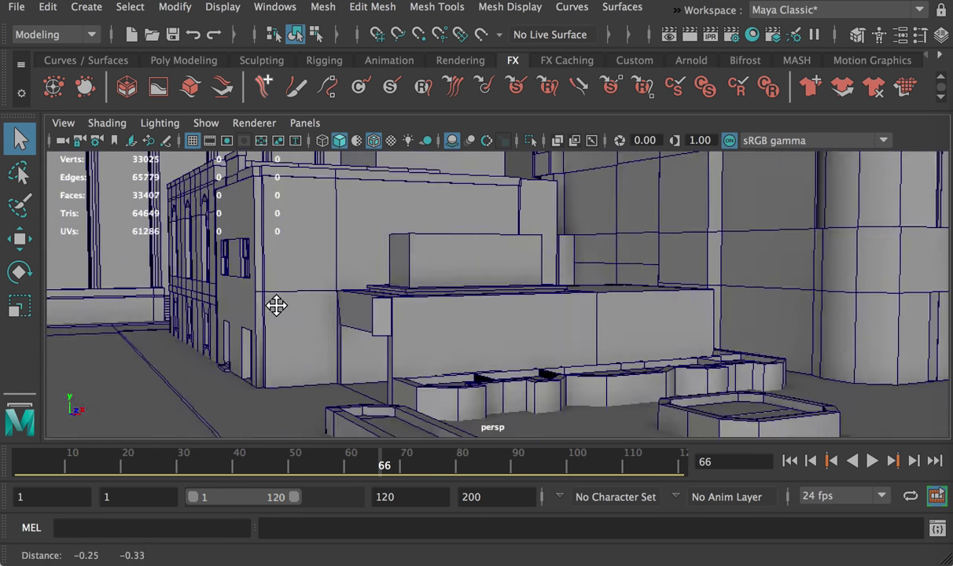
Inspect the side street's arched-window building, its pediment, slanted poles and entrance canopy, and the stairs opposite.
{"action": "right_click_drag", "start_coordinate": [276, 305], "coordinate": [232, 326], "text": "alt"}
{"action": "left_click_drag", "start_coordinate": [232, 326], "coordinate": [202, 335], "text": "alt"}
{"action": "middle_click_drag", "start_coordinate": [203, 334], "coordinate": [162, 324], "text": "alt"}
{"action": "right_click_drag", "start_coordinate": [163, 324], "coordinate": [300, 402], "text": "alt"}
{"action": "middle_click_drag", "start_coordinate": [300, 402], "coordinate": [272, 407], "text": "alt"}
{"action": "right_click_drag", "start_coordinate": [272, 407], "coordinate": [316, 357], "text": "alt"}
{"action": "left_click_drag", "start_coordinate": [317, 357], "coordinate": [396, 317], "text": "alt"}
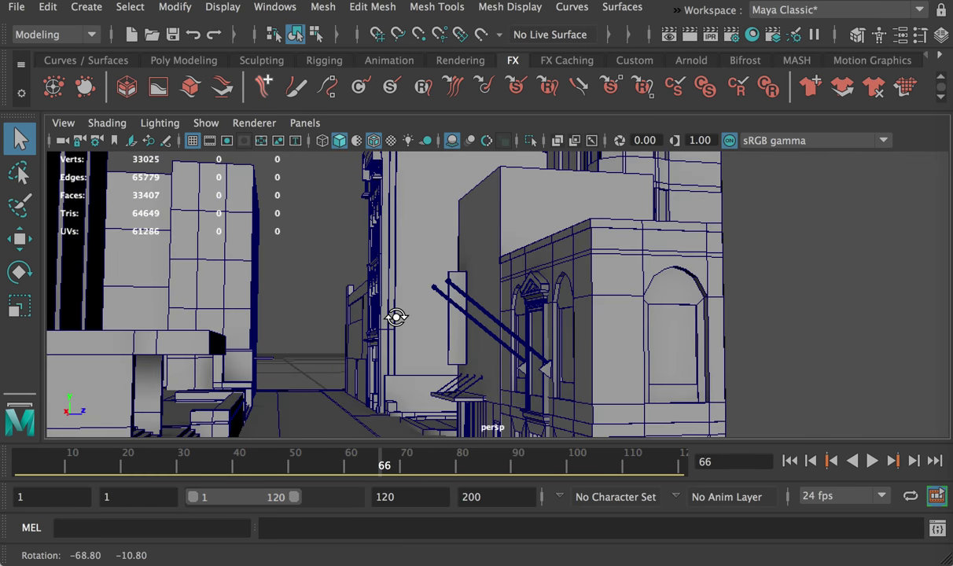
{"action": "right_click_drag", "start_coordinate": [396, 317], "coordinate": [378, 283], "text": "alt"}
{"action": "mouse_move", "coordinate": [379, 283]}
{"action": "left_mouse_down", "text": "alt"}
{"action": "mouse_move", "coordinate": [397, 313]}
{"action": "mouse_move", "coordinate": [375, 295]}
{"action": "left_mouse_up", "text": "alt"}
{"action": "right_click_drag", "start_coordinate": [375, 295], "coordinate": [426, 310], "text": "alt"}
{"action": "left_click_drag", "start_coordinate": [425, 310], "coordinate": [457, 240], "text": "alt"}
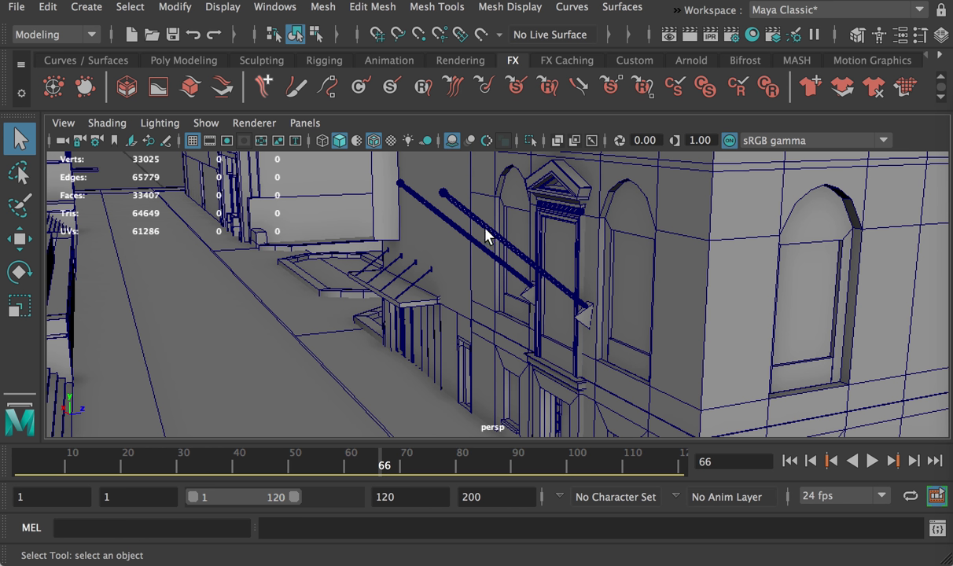
{"action": "right_click_drag", "start_coordinate": [548, 307], "coordinate": [495, 262], "text": "alt"}
{"action": "left_click_drag", "start_coordinate": [495, 262], "coordinate": [465, 250], "text": "alt"}
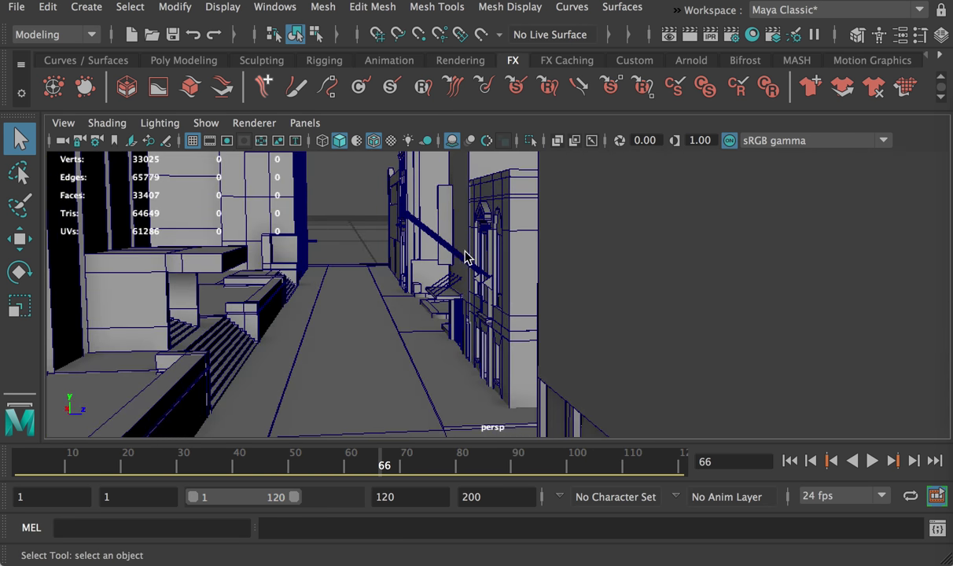
Switch to Finder and open the next student's NYC Street scene in Maya, discarding the current scene's changes and dismissing the read-error dialog.
{"action": "key", "text": "super+Tab"}
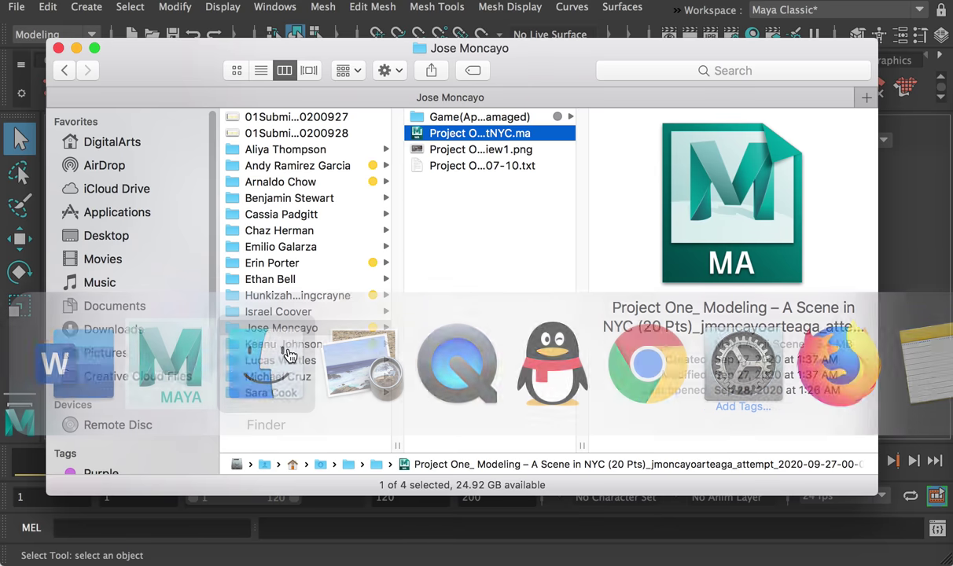
{"action": "left_click", "coordinate": [282, 346]}
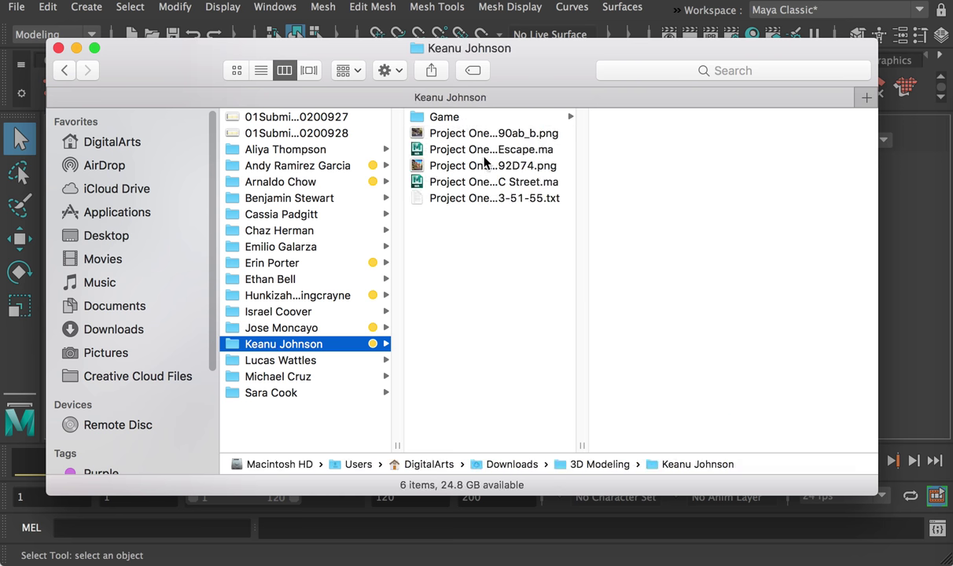
{"action": "double_click", "coordinate": [527, 186]}
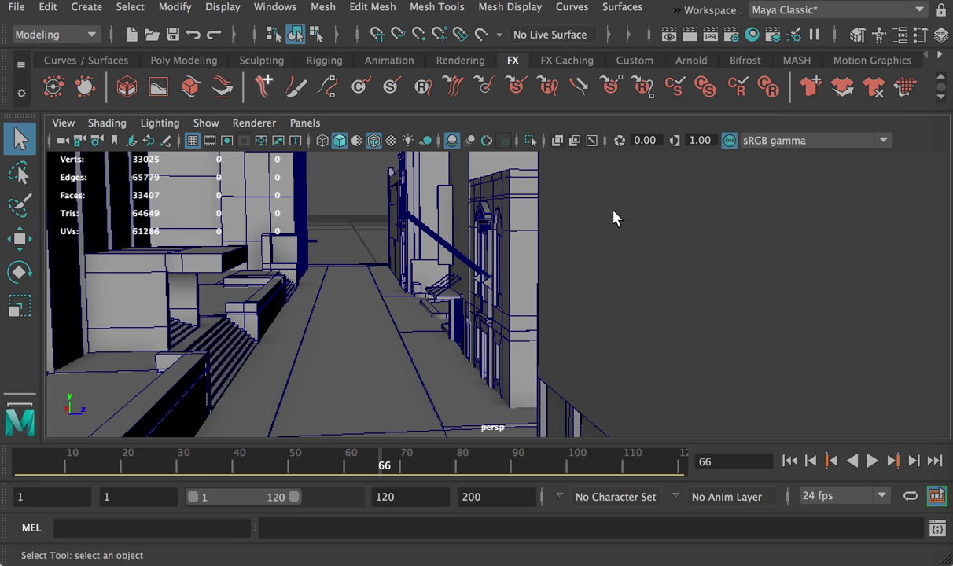
{"action": "left_click", "coordinate": [639, 392]}
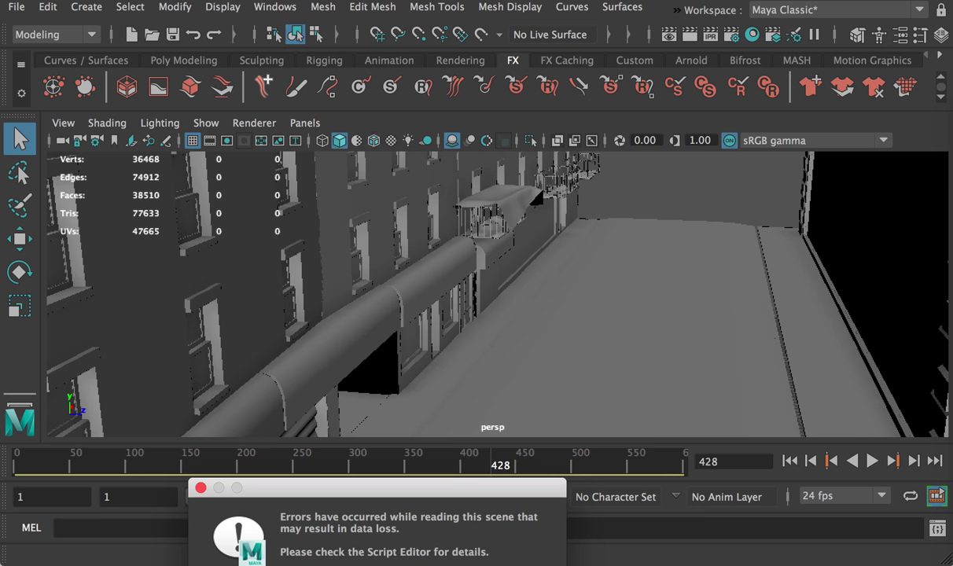
{"action": "key", "text": "Return"}
Inspect the street facades with their storefronts, windows and the long rounded awnings above the shops.
{"action": "left_click_drag", "start_coordinate": [564, 329], "coordinate": [431, 279], "text": "alt"}
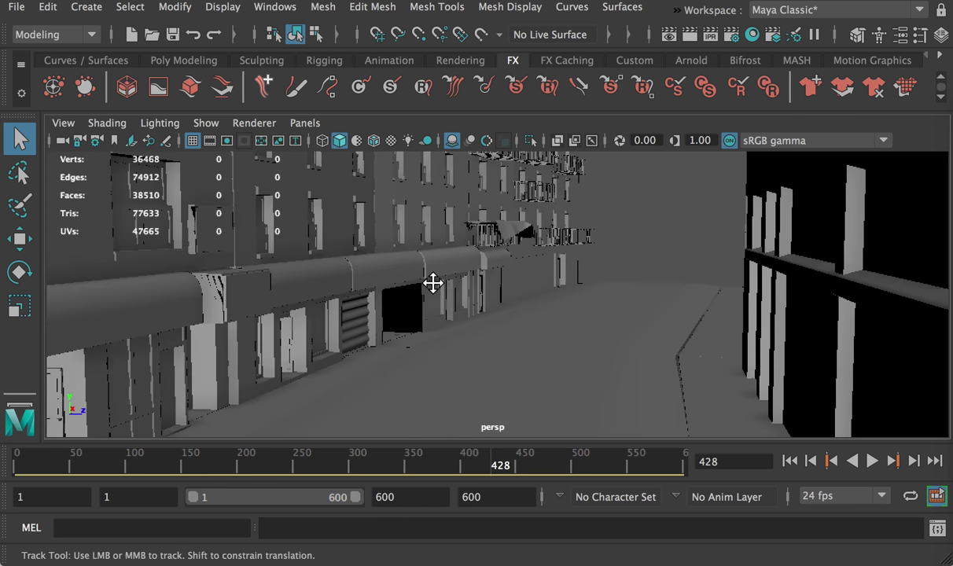
{"action": "middle_click_drag", "start_coordinate": [431, 279], "coordinate": [530, 298], "text": "alt"}
{"action": "right_click_drag", "start_coordinate": [531, 298], "coordinate": [449, 326], "text": "alt"}
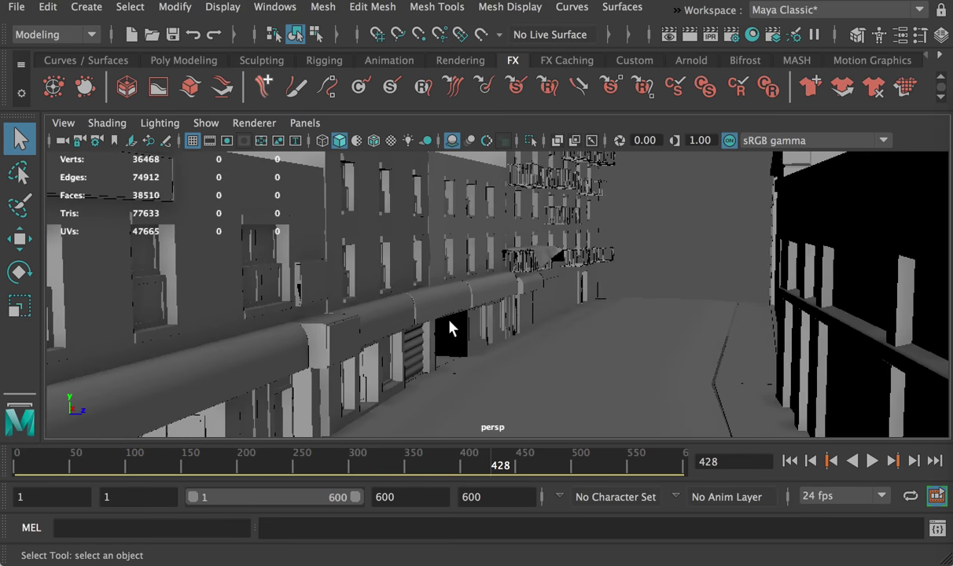
{"action": "middle_click_drag", "start_coordinate": [449, 326], "coordinate": [441, 394], "text": "alt"}
{"action": "left_click_drag", "start_coordinate": [441, 394], "coordinate": [410, 241], "text": "alt"}
Examine the railed balconies, draped awning and window frames up close, and the whole facade they belong to.
{"action": "right_click_drag", "start_coordinate": [410, 242], "coordinate": [785, 391], "text": "alt"}
{"action": "middle_click_drag", "start_coordinate": [785, 391], "coordinate": [592, 298], "text": "alt"}
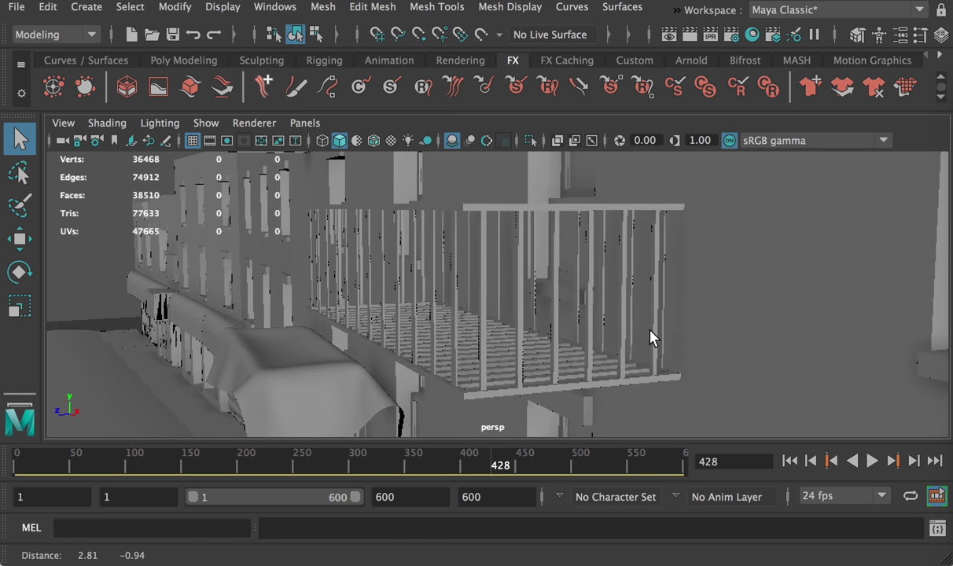
{"action": "scroll", "coordinate": [692, 329], "scroll_direction": "down", "scroll_amount": 3}
{"action": "mouse_move", "coordinate": [753, 313]}
{"action": "middle_mouse_down", "text": "alt"}
{"action": "mouse_move", "coordinate": [664, 323]}
{"action": "mouse_move", "coordinate": [599, 357]}
{"action": "mouse_move", "coordinate": [750, 319]}
{"action": "middle_mouse_up", "text": "alt"}
{"action": "left_click_drag", "start_coordinate": [773, 329], "coordinate": [752, 315], "text": "alt"}
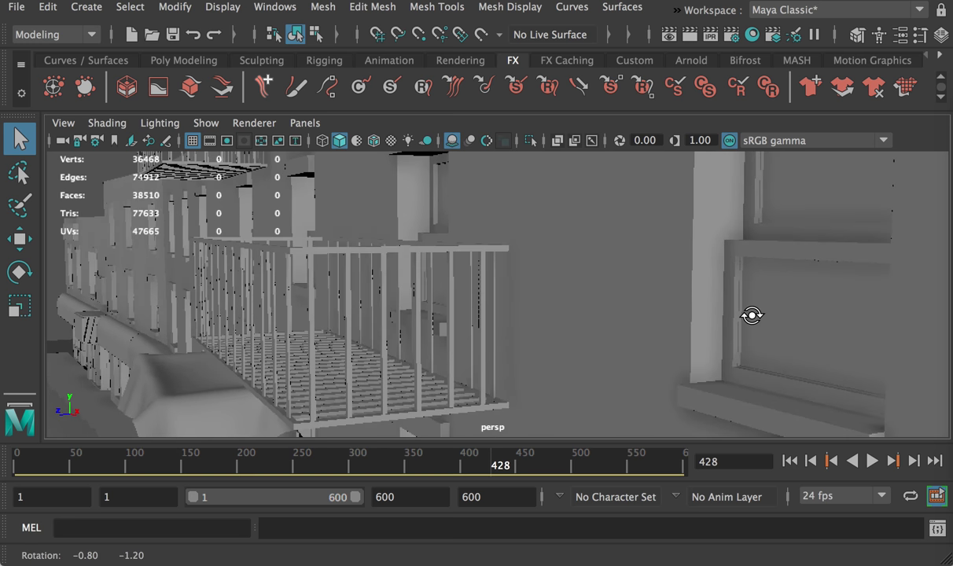
{"action": "middle_click_drag", "start_coordinate": [783, 348], "coordinate": [755, 326], "text": "alt"}
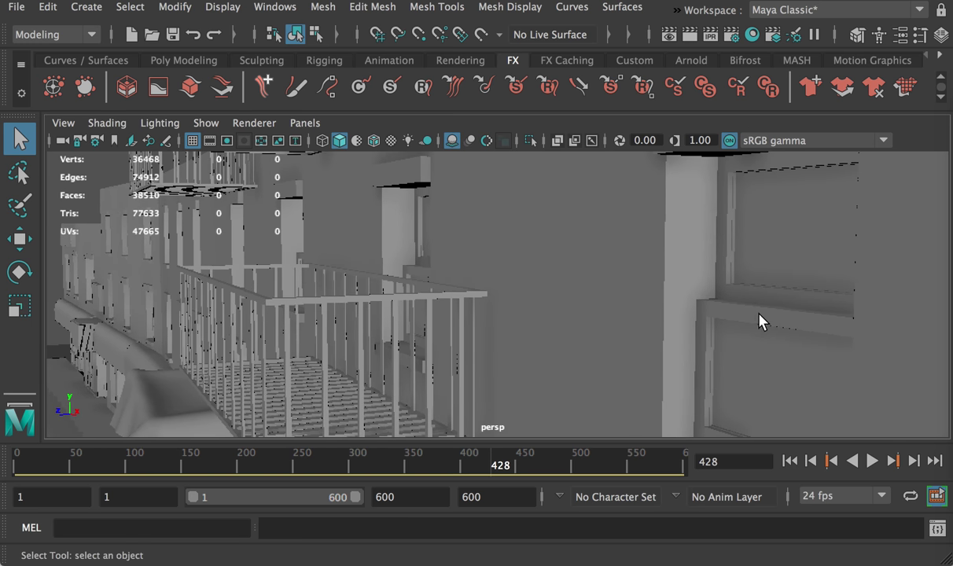
{"action": "left_click_drag", "start_coordinate": [401, 289], "coordinate": [466, 234], "text": "alt"}
{"action": "right_click_drag", "start_coordinate": [614, 288], "coordinate": [480, 283], "text": "alt"}
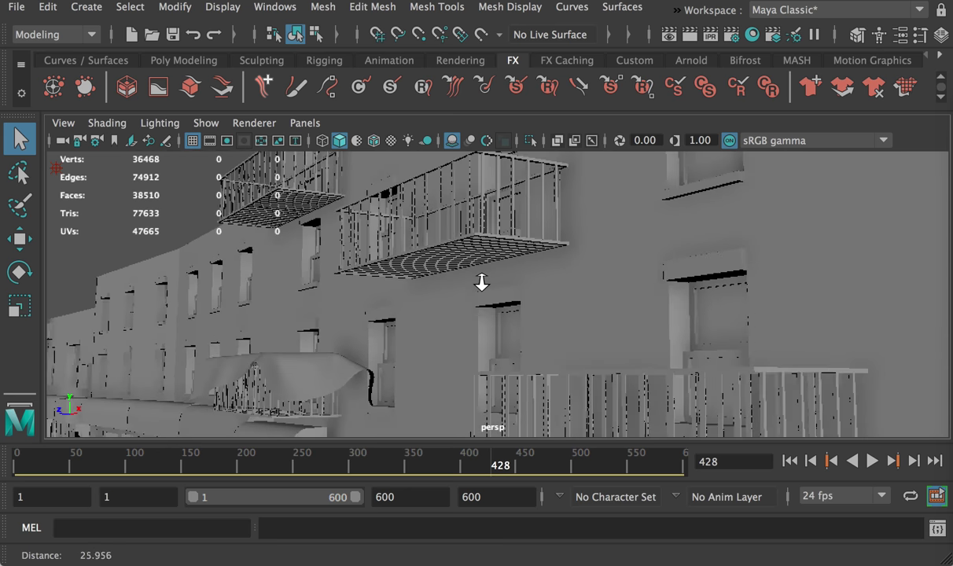
{"action": "left_click_drag", "start_coordinate": [481, 283], "coordinate": [423, 297], "text": "alt"}
{"action": "right_click_drag", "start_coordinate": [598, 279], "coordinate": [457, 287], "text": "alt"}
{"action": "mouse_move", "coordinate": [448, 290]}
{"action": "left_mouse_down", "text": "alt"}
{"action": "mouse_move", "coordinate": [431, 292]}
{"action": "mouse_move", "coordinate": [441, 292]}
{"action": "left_mouse_up", "text": "alt"}
{"action": "right_click_drag", "start_coordinate": [567, 292], "coordinate": [487, 302], "text": "alt"}
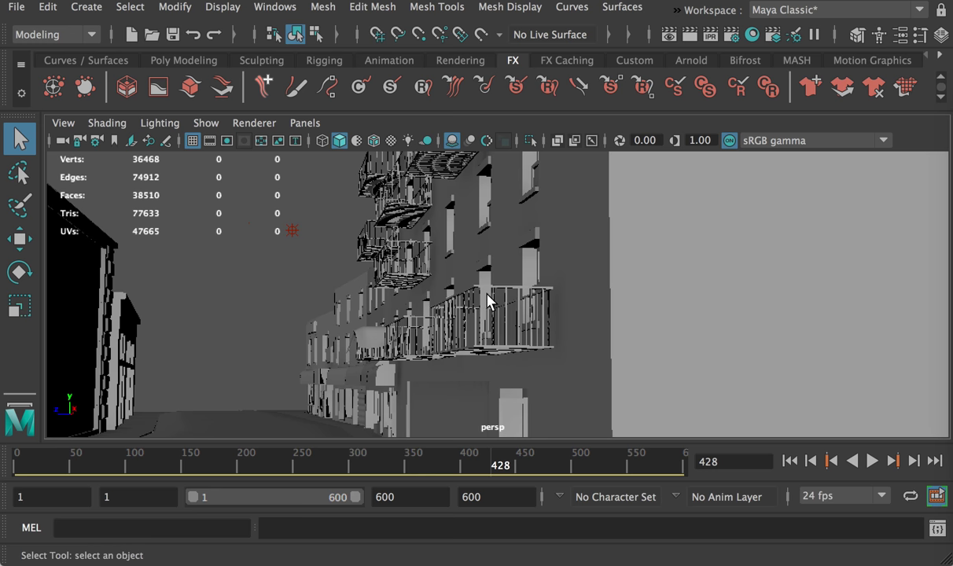
{"action": "left_click_drag", "start_coordinate": [487, 302], "coordinate": [659, 298], "text": "alt"}
Open project 1.ma from the following student's folder in Finder without saving changes to the current scene.
{"action": "key", "text": "super+Tab"}
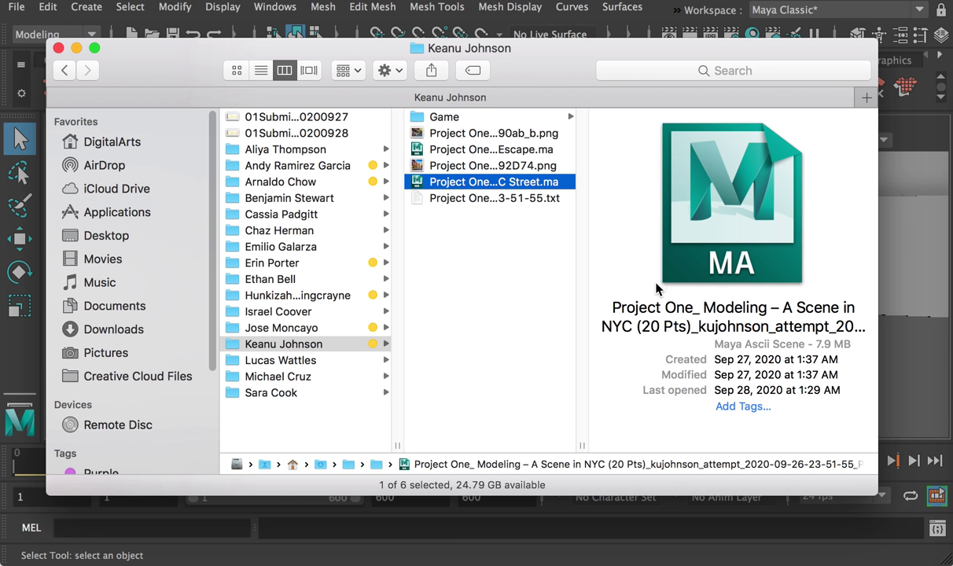
{"action": "left_click", "coordinate": [291, 361]}
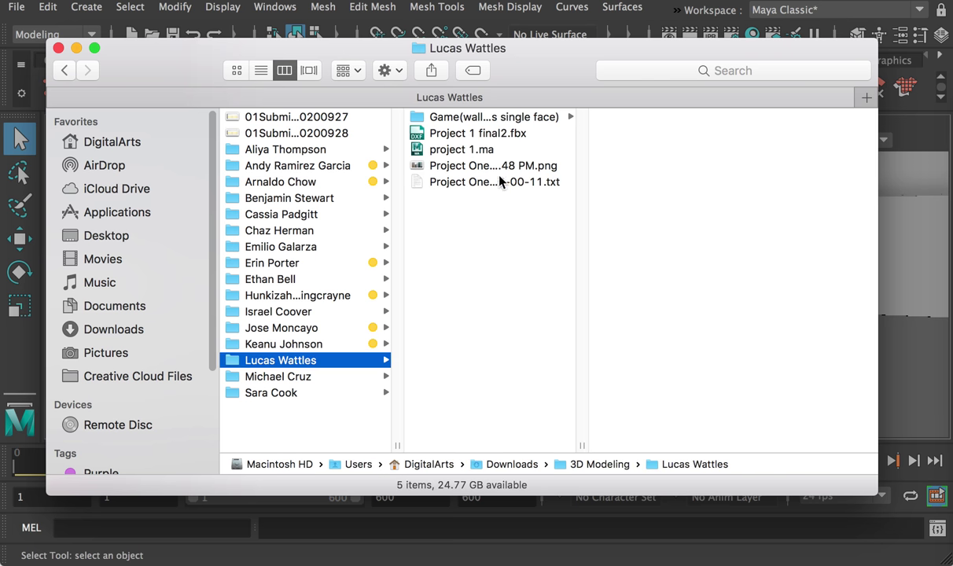
{"action": "double_click", "coordinate": [467, 152]}
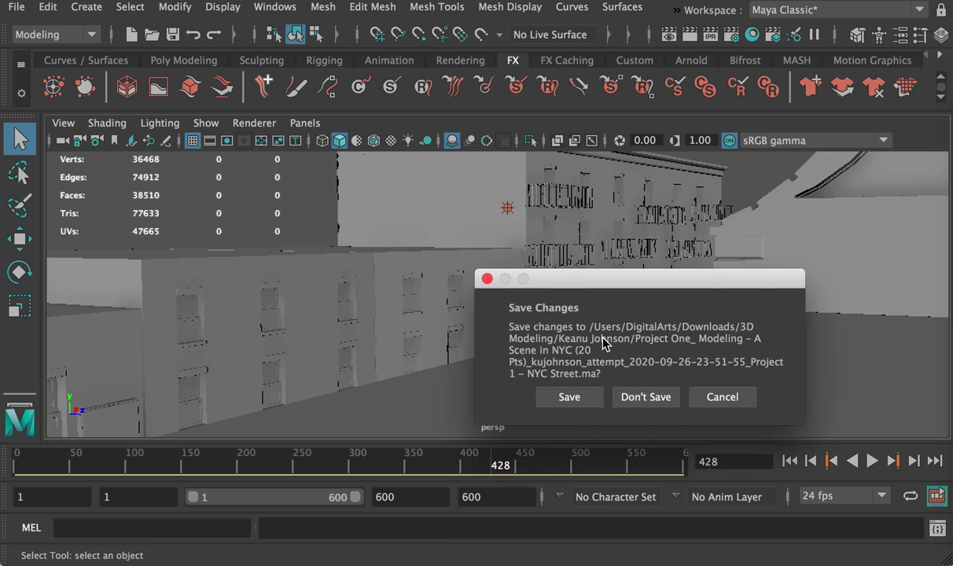
{"action": "left_click", "coordinate": [645, 395]}
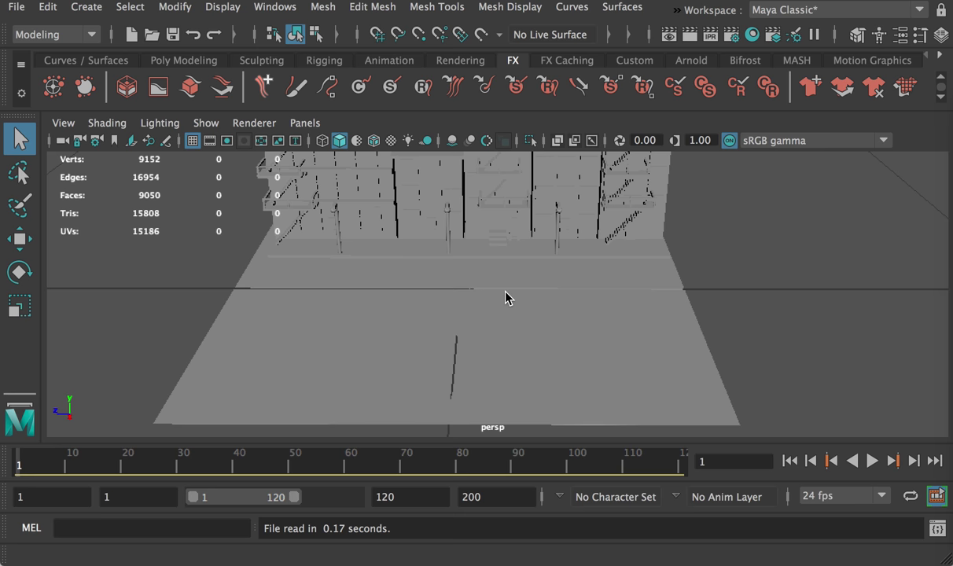
Examine the row of buildings with their fire escapes, stairs, rooflines, street lamps and sidewalk.
{"action": "left_click_drag", "start_coordinate": [505, 292], "coordinate": [490, 249], "text": "alt"}
{"action": "middle_click_drag", "start_coordinate": [421, 157], "coordinate": [430, 270], "text": "alt"}
{"action": "right_click_drag", "start_coordinate": [431, 271], "coordinate": [548, 330], "text": "alt"}
{"action": "left_click_drag", "start_coordinate": [547, 330], "coordinate": [552, 345], "text": "alt"}
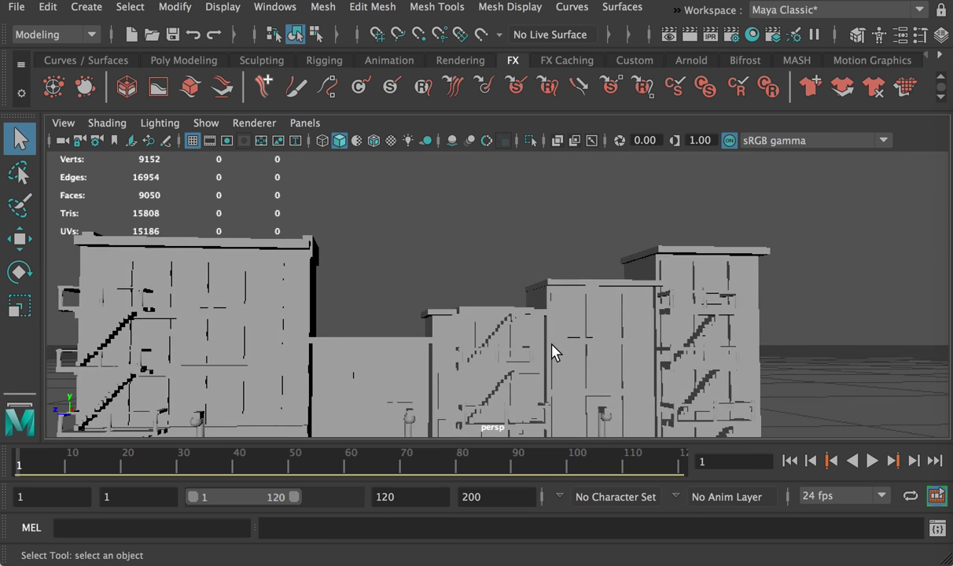
{"action": "scroll", "coordinate": [525, 256], "scroll_direction": "up", "scroll_amount": 3}
{"action": "left_click_drag", "start_coordinate": [525, 256], "coordinate": [642, 332], "text": "alt"}
{"action": "right_click_drag", "start_coordinate": [642, 332], "coordinate": [530, 298], "text": "alt"}
{"action": "left_click_drag", "start_coordinate": [530, 298], "coordinate": [478, 325], "text": "alt"}
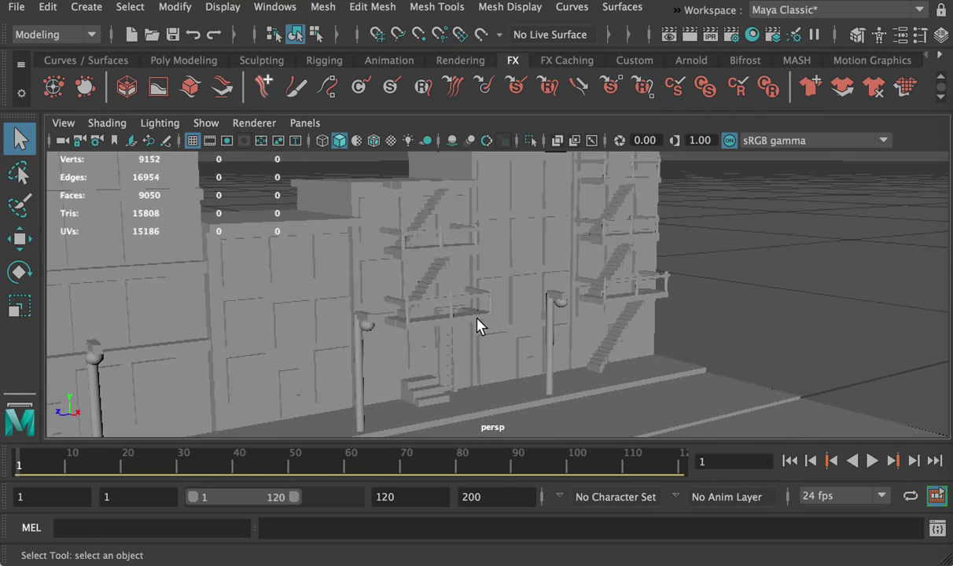
Check the Word notes' entry about model faces disappearing in Unity, highlighting its student name, and look over the building row in Maya again.
{"action": "key", "text": "super+Tab"}
{"action": "left_click", "coordinate": [310, 360]}
{"action": "key", "text": "super+Tab"}
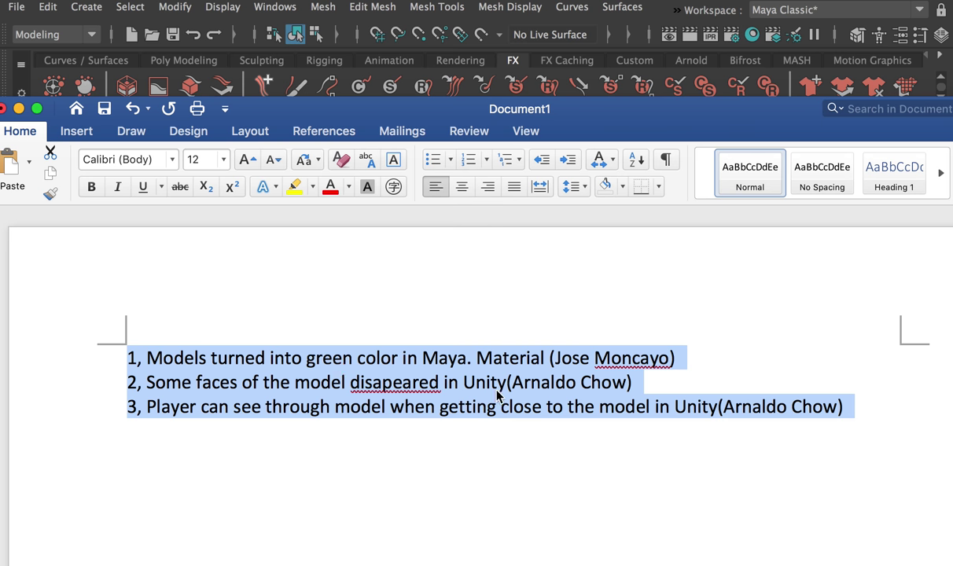
{"action": "left_click", "coordinate": [532, 384]}
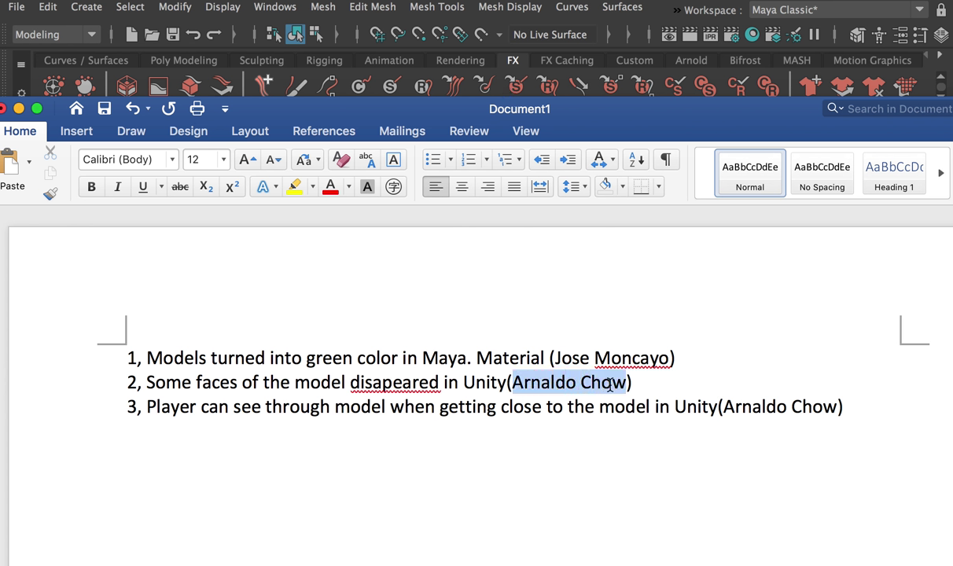
{"action": "key", "text": "super+Tab"}
{"action": "left_click_drag", "start_coordinate": [458, 275], "coordinate": [329, 289], "text": "alt"}
{"action": "left_click_drag", "start_coordinate": [524, 258], "coordinate": [507, 302], "text": "alt"}
Launch the Final Project build from the Game(wall disappears single face) folder in Finder and reposition its game window.
{"action": "key", "text": "super+Tab"}
{"action": "key", "text": "super+Tab"}
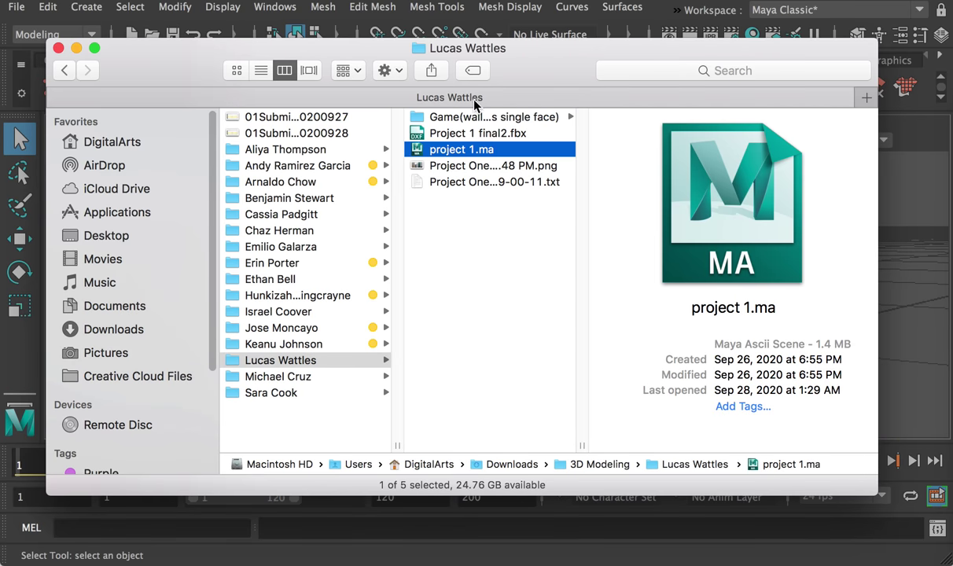
{"action": "left_click", "coordinate": [487, 118]}
{"action": "double_click", "coordinate": [646, 118]}
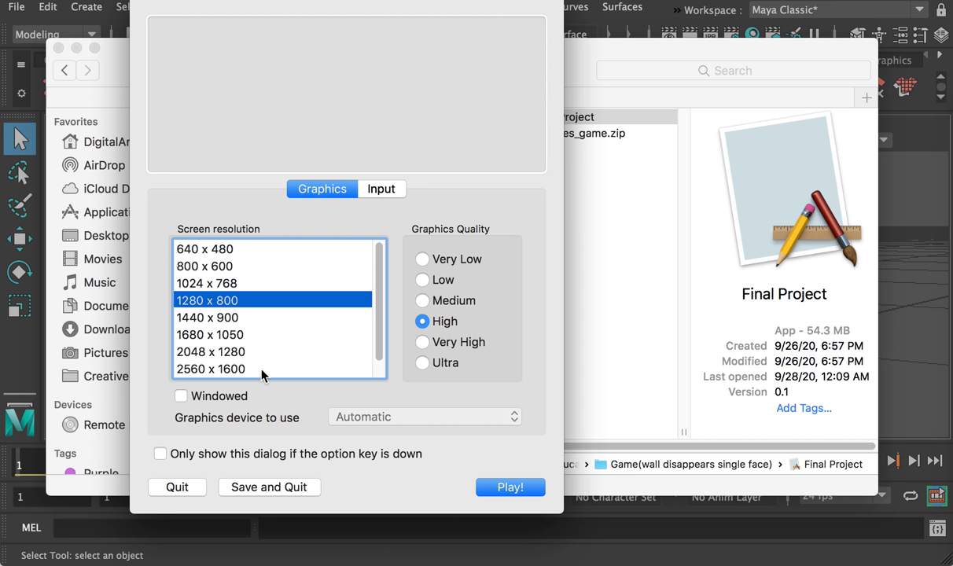
{"action": "left_click", "coordinate": [510, 488]}
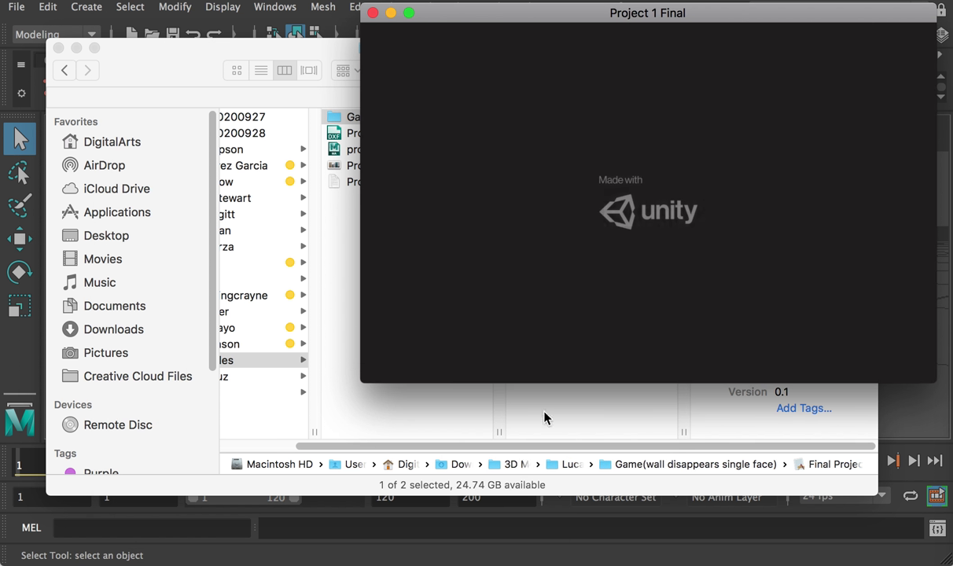
{"action": "left_click_drag", "start_coordinate": [529, 15], "coordinate": [331, 47]}
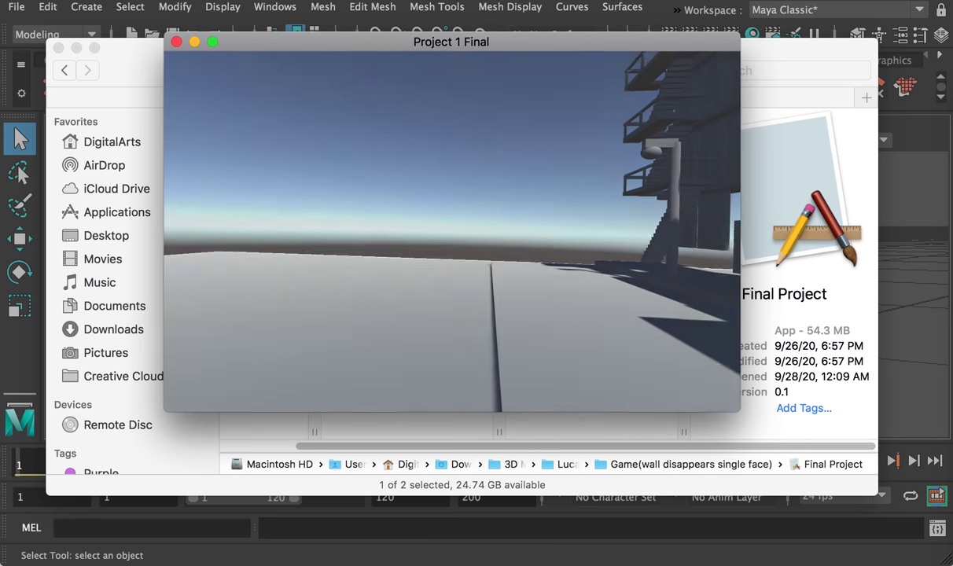
Walk through the street in the game and examine the building facades, doors and fire-escape stairs.
{"action": "key", "text": "a"}
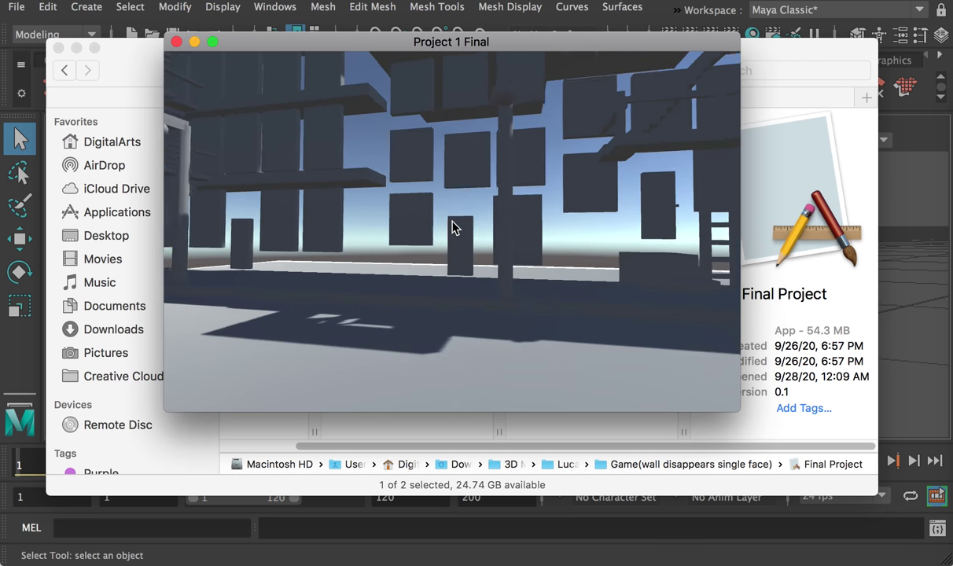
{"action": "key", "text": "w"}
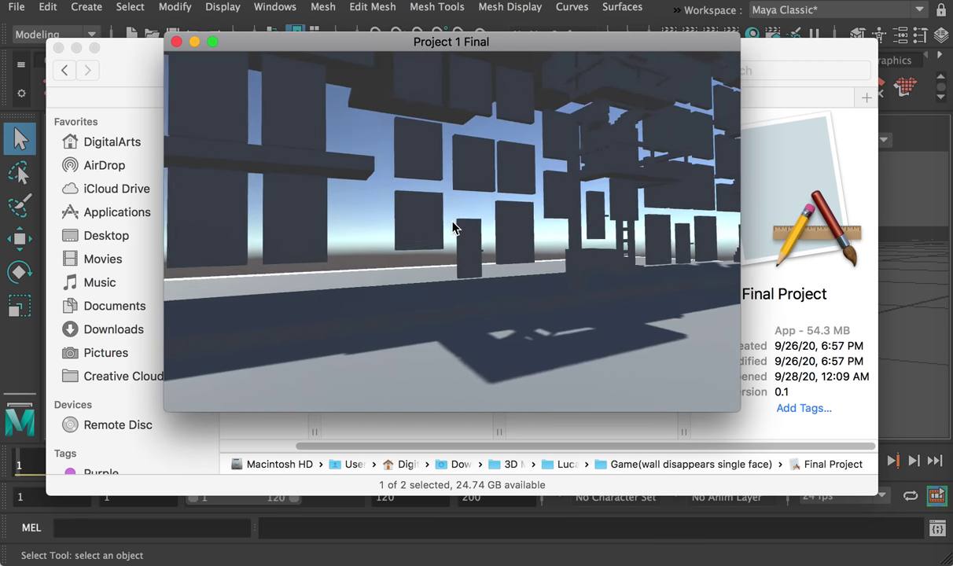
{"action": "key", "text": "a"}
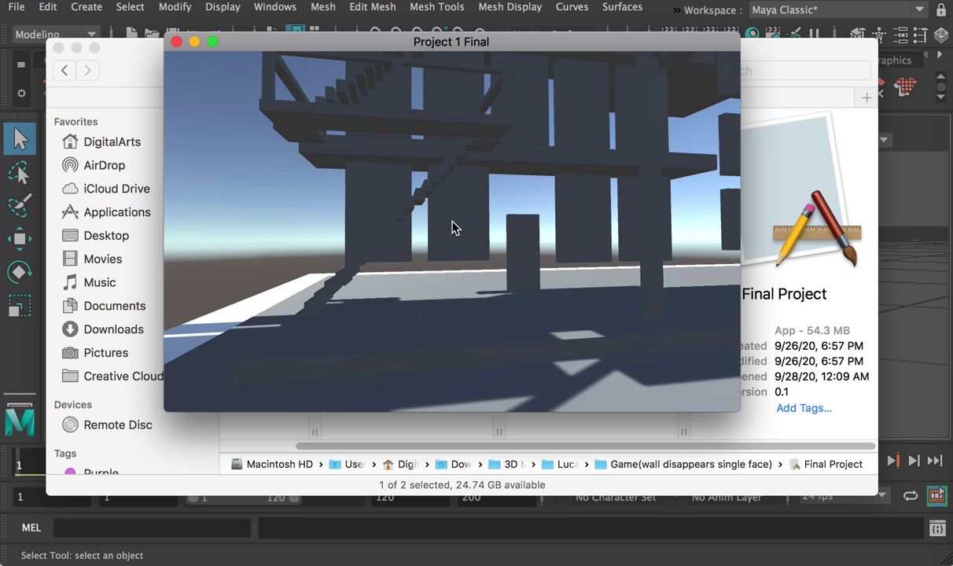
{"action": "key", "text": "w"}
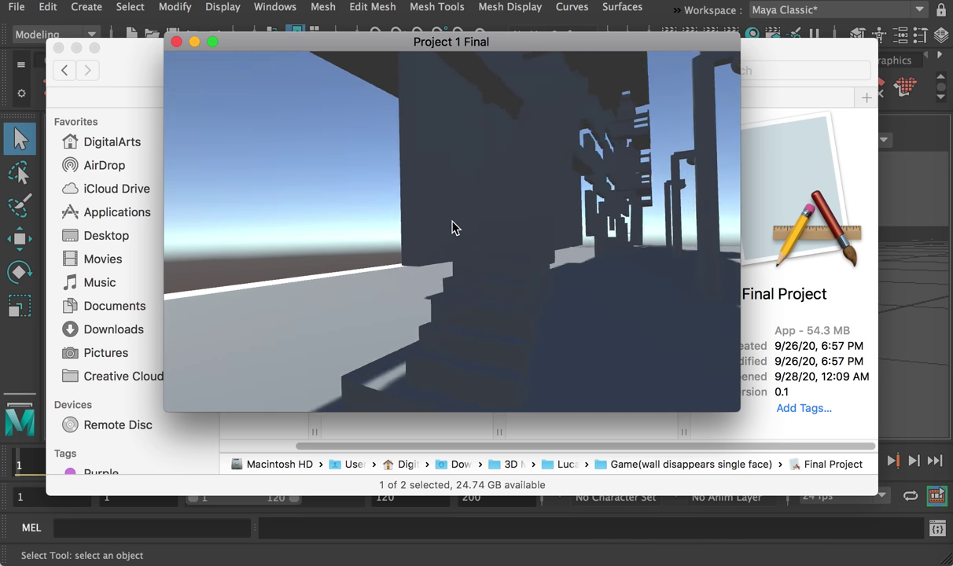
{"action": "key", "text": "w"}
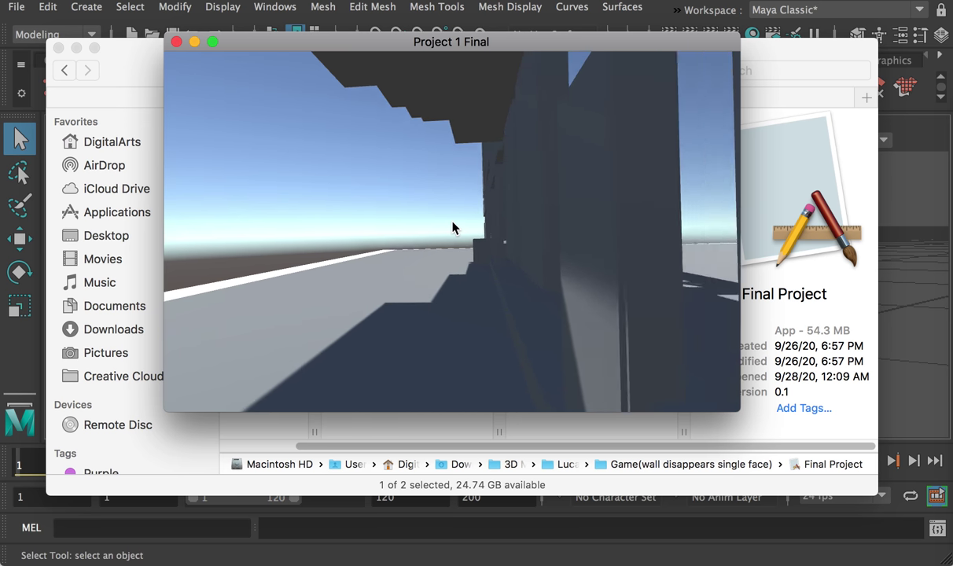
{"action": "key", "text": "w"}
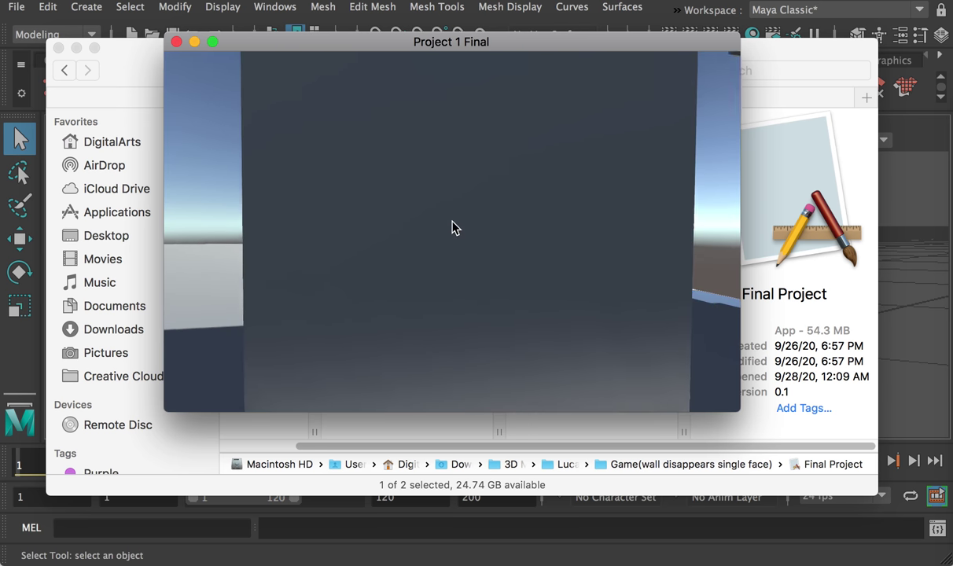
Walk up close to the wall panels in the game and back away to check how their faces render.
{"action": "key", "text": "s"}
{"action": "key", "text": "w"}
{"action": "key", "text": "a"}
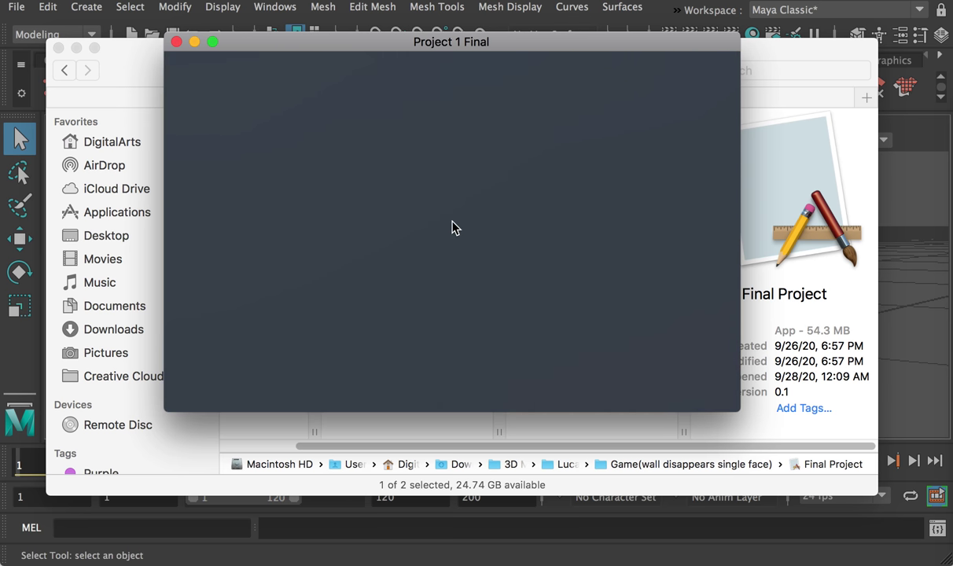
{"action": "key", "text": "d"}
{"action": "key", "text": "d"}
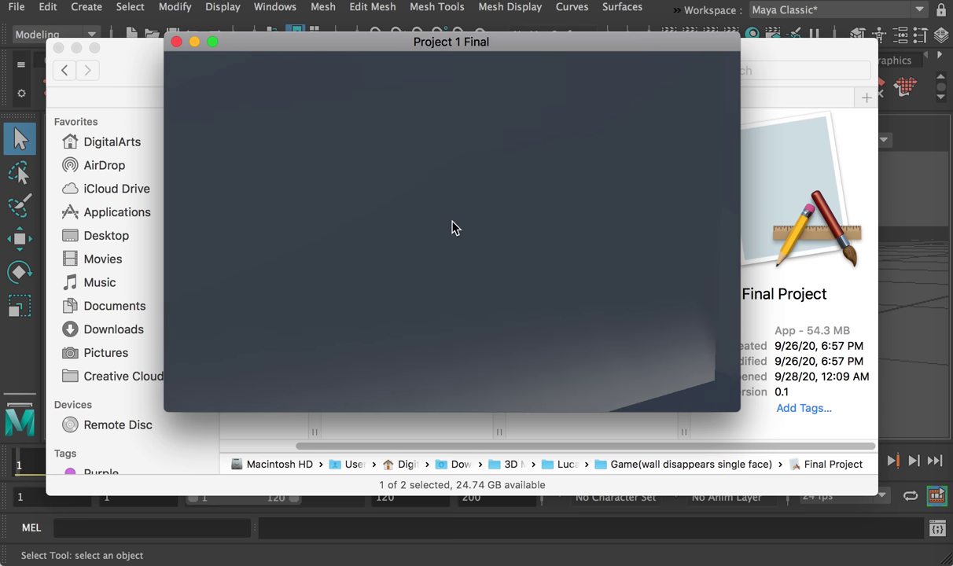
{"action": "key", "text": "s"}
{"action": "key", "text": "w"}
{"action": "key", "text": "w"}
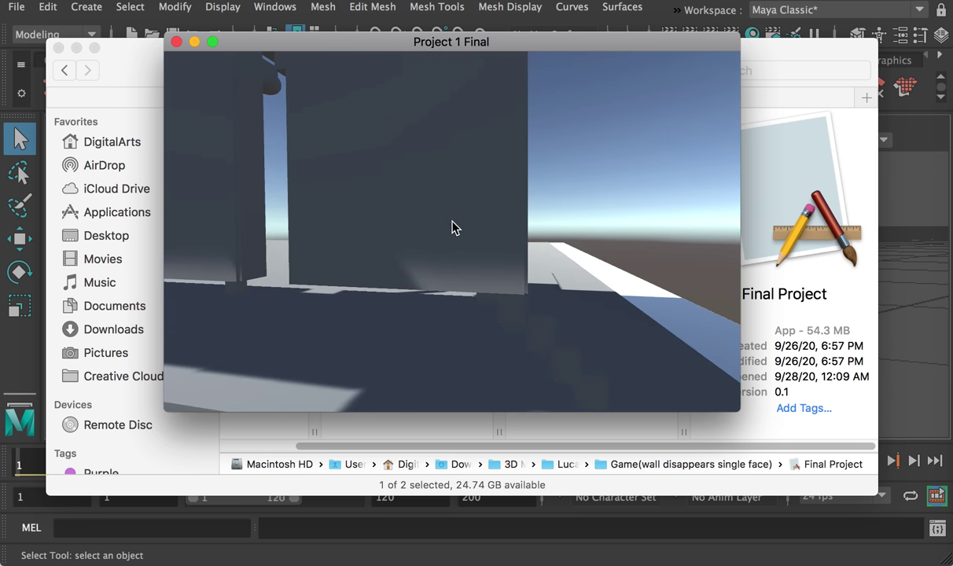
Quit the game build and, back in Maya, move a building wall panel outward along the X axis.
{"action": "key", "text": "super+q"}
{"action": "left_click", "coordinate": [423, 2]}
{"action": "left_click_drag", "start_coordinate": [699, 258], "coordinate": [351, 273], "text": "alt"}
{"action": "key", "text": "w"}
{"action": "left_click_drag", "start_coordinate": [411, 344], "coordinate": [659, 319], "text": "alt"}
{"action": "right_click_drag", "start_coordinate": [661, 324], "coordinate": [732, 368], "text": "alt"}
{"action": "middle_click_drag", "start_coordinate": [597, 337], "coordinate": [417, 335], "text": "alt"}
{"action": "left_click_drag", "start_coordinate": [416, 335], "coordinate": [458, 357], "text": "alt"}
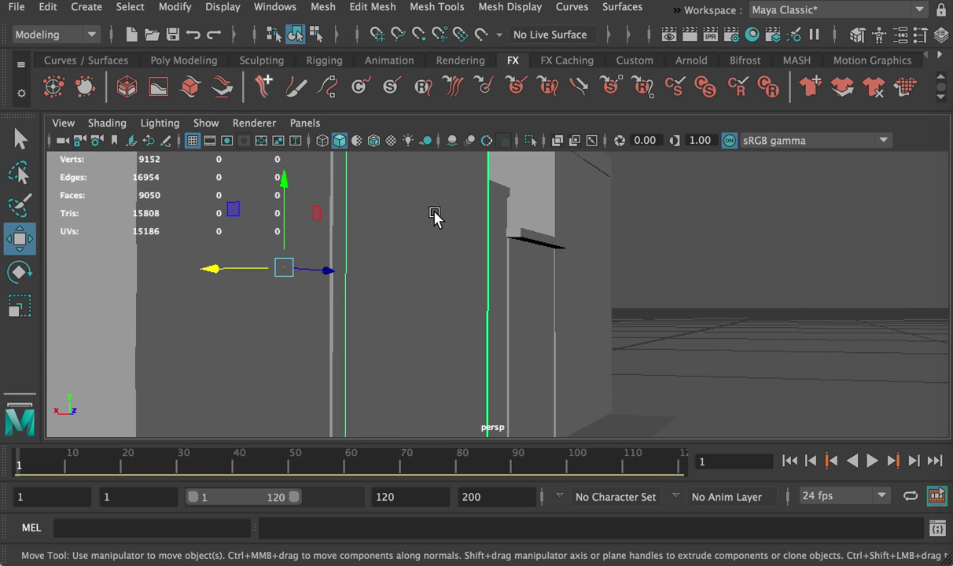
Examine the detached wall panel from both the front and the back to compare how its two sides are shaded.
{"action": "left_click_drag", "start_coordinate": [350, 295], "coordinate": [333, 303], "text": "alt"}
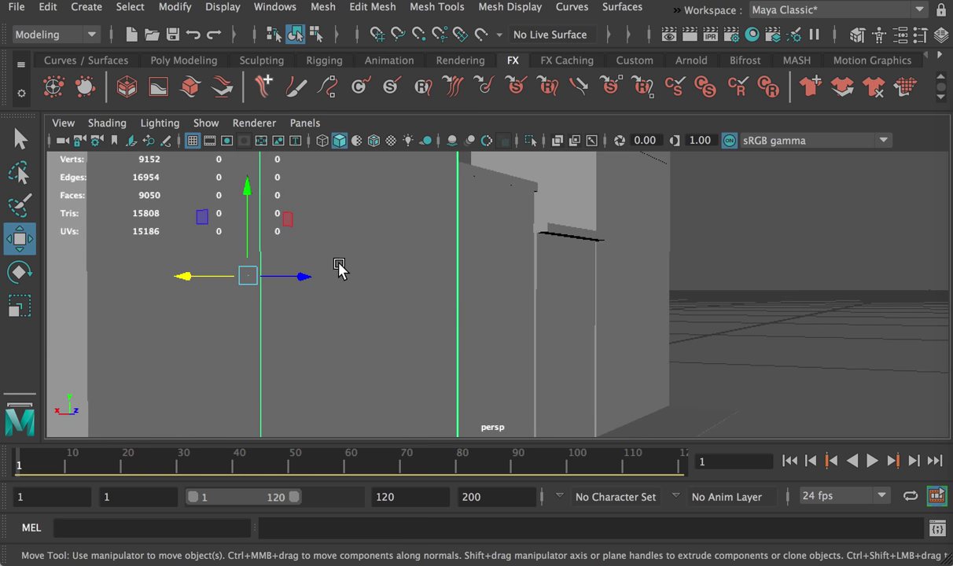
{"action": "right_click_drag", "start_coordinate": [472, 302], "coordinate": [355, 291], "text": "alt"}
{"action": "middle_click_drag", "start_coordinate": [312, 288], "coordinate": [653, 279], "text": "alt"}
{"action": "left_click_drag", "start_coordinate": [653, 278], "coordinate": [598, 353], "text": "alt"}
{"action": "middle_click_drag", "start_coordinate": [598, 354], "coordinate": [555, 437], "text": "alt"}
{"action": "left_click_drag", "start_coordinate": [612, 260], "coordinate": [679, 249], "text": "alt"}
{"action": "right_click", "coordinate": [706, 338]}
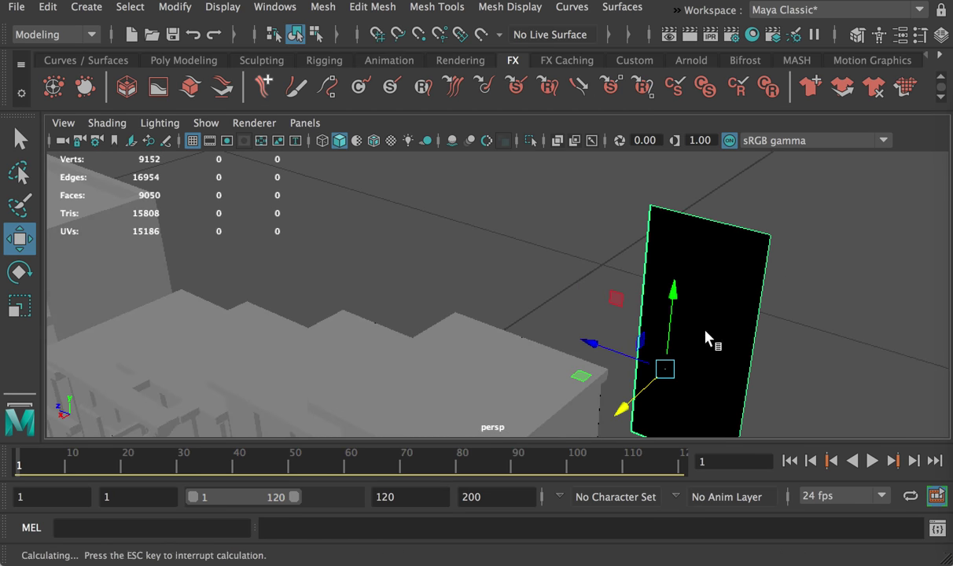
Rotate the detached wall panel back and forth about the Y axis to compare its two sides, and undo the changes.
{"action": "key", "text": "e"}
{"action": "left_click_drag", "start_coordinate": [670, 404], "coordinate": [651, 307]}
{"action": "right_click_drag", "start_coordinate": [651, 306], "coordinate": [615, 268], "text": "alt"}
{"action": "left_click_drag", "start_coordinate": [615, 269], "coordinate": [598, 242], "text": "alt"}
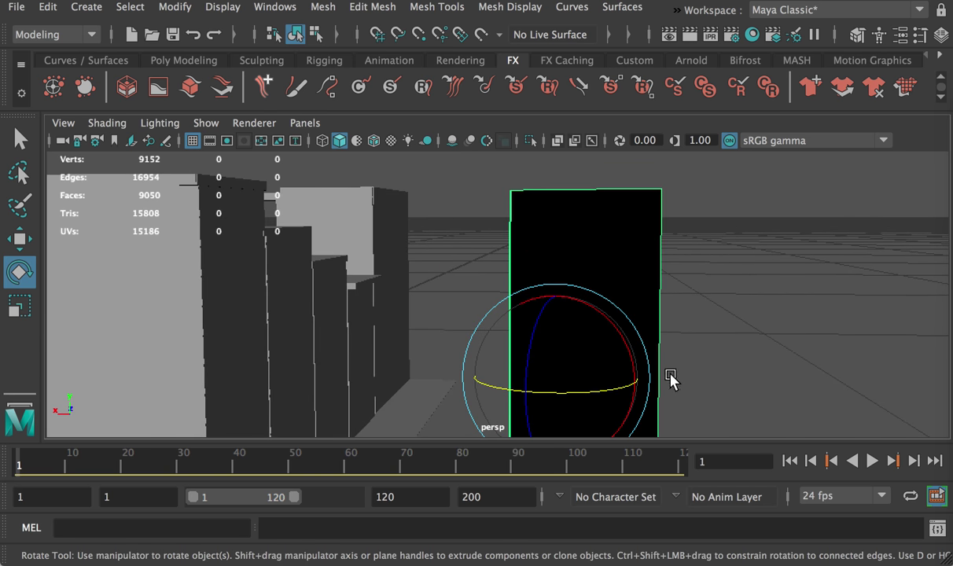
{"action": "left_click_drag", "start_coordinate": [610, 388], "coordinate": [458, 387]}
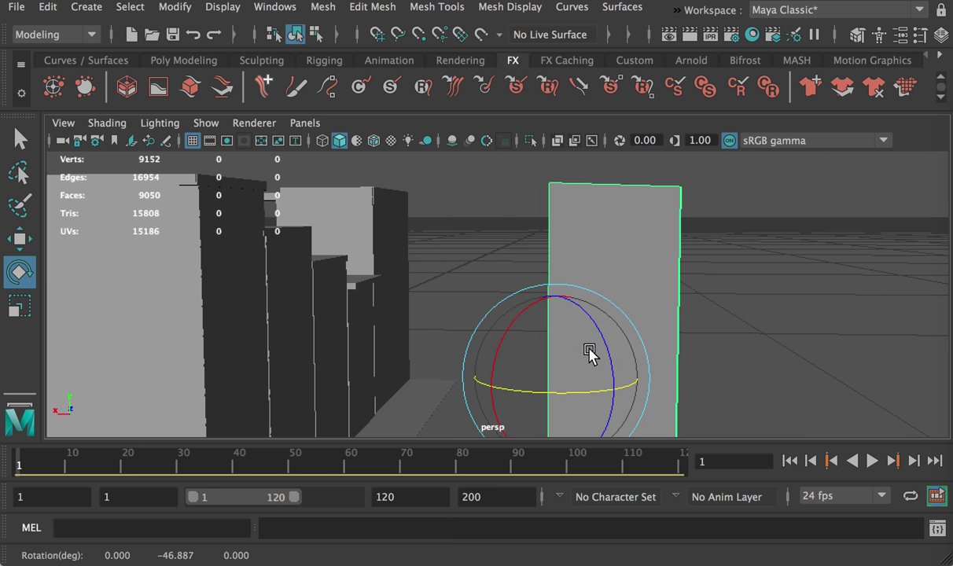
{"action": "left_click_drag", "start_coordinate": [536, 391], "coordinate": [668, 385]}
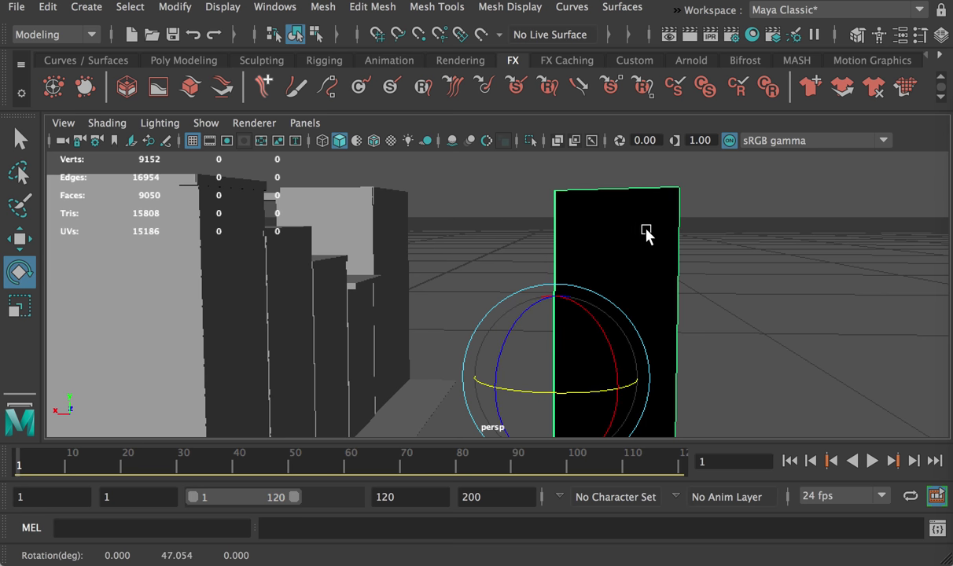
{"action": "key", "text": "ctrl+z"}
{"action": "left_click_drag", "start_coordinate": [655, 273], "coordinate": [460, 272], "text": "alt"}
{"action": "key", "text": "Delete"}
Select the tall wall panel at the end of the stepped row and move it away from the building to about -1.23 on X.
{"action": "left_click_drag", "start_coordinate": [550, 231], "coordinate": [362, 242], "text": "alt"}
{"action": "middle_click_drag", "start_coordinate": [640, 256], "coordinate": [419, 245], "text": "alt"}
{"action": "left_click", "coordinate": [571, 254]}
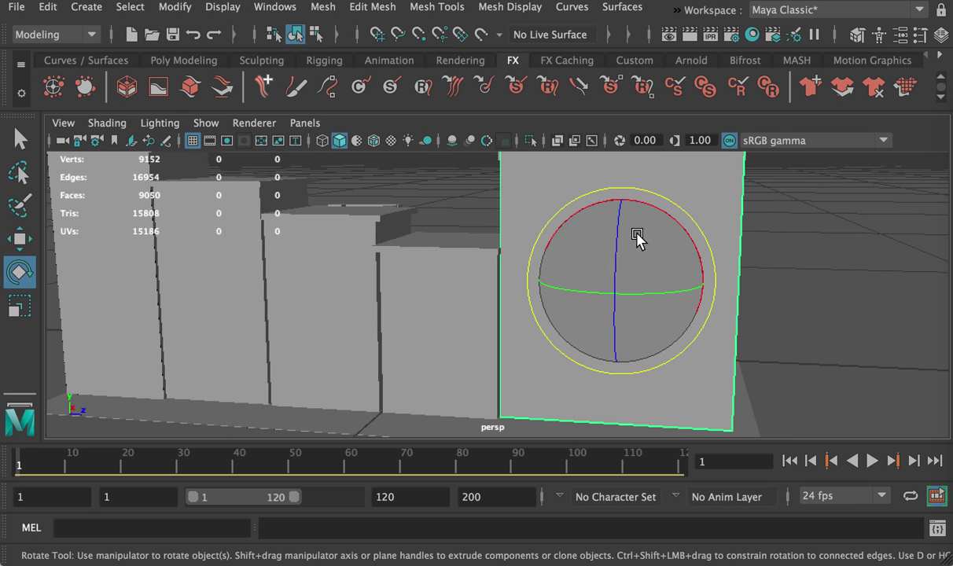
{"action": "key", "text": "w"}
{"action": "left_click_drag", "start_coordinate": [724, 272], "coordinate": [613, 277], "text": "alt"}
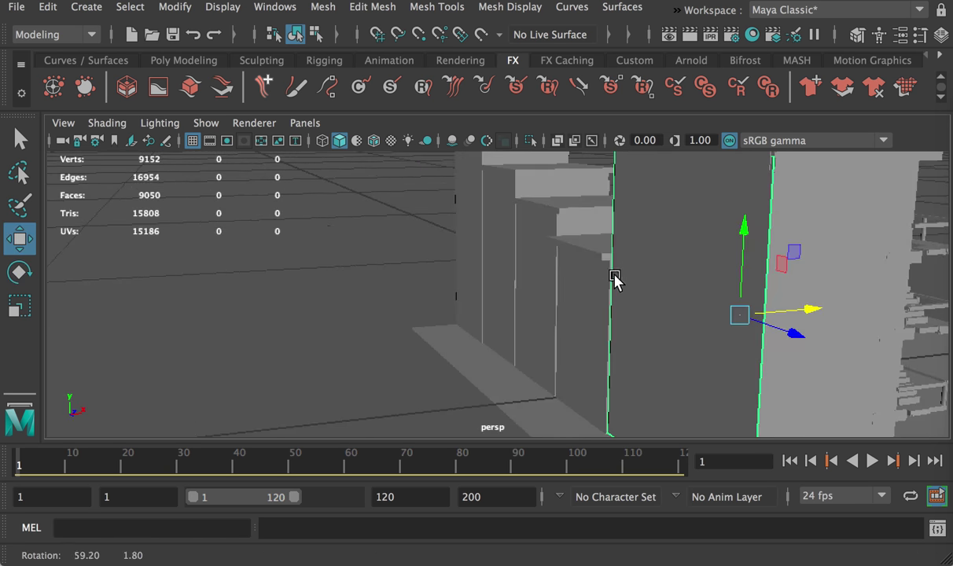
{"action": "left_click_drag", "start_coordinate": [813, 309], "coordinate": [553, 230]}
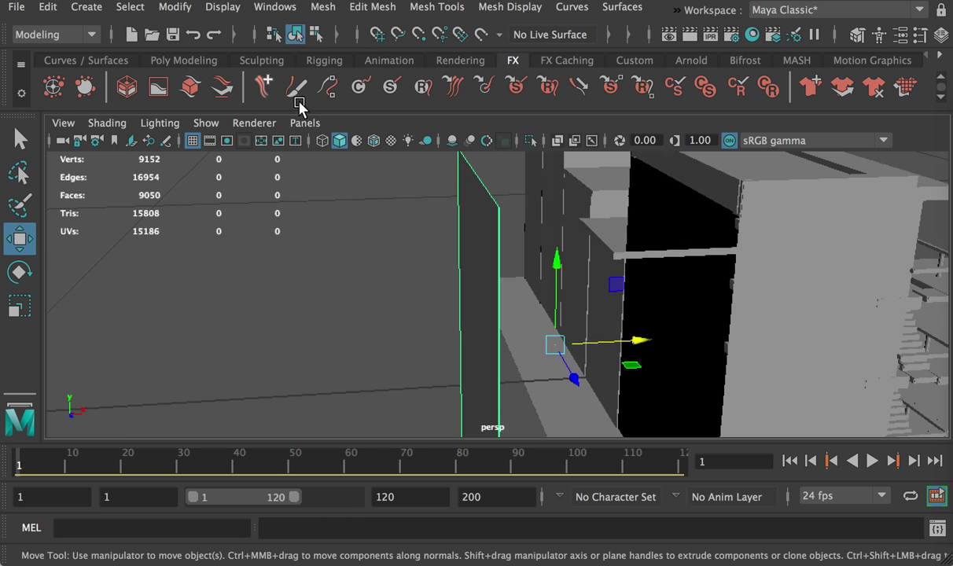
Center the pivot of the moved wall panel and duplicate the panel in place.
{"action": "left_click", "coordinate": [172, 7]}
{"action": "mouse_move", "coordinate": [210, 192]}
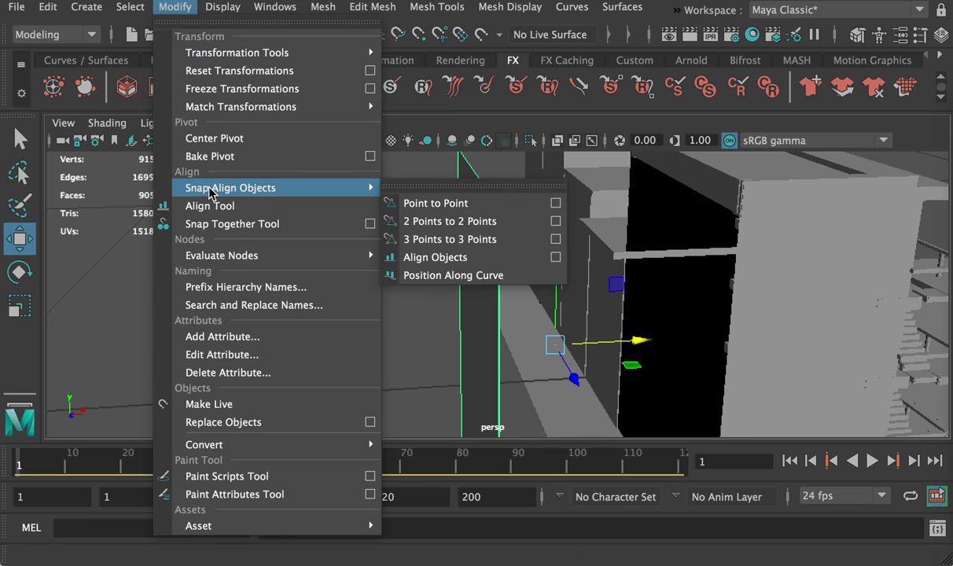
{"action": "left_click", "coordinate": [223, 139]}
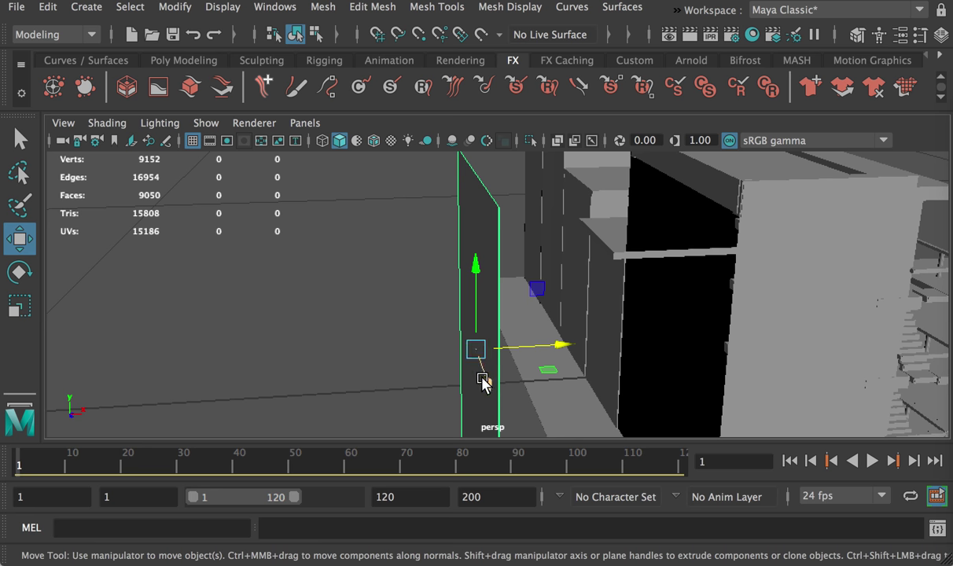
{"action": "key", "text": "super+d"}
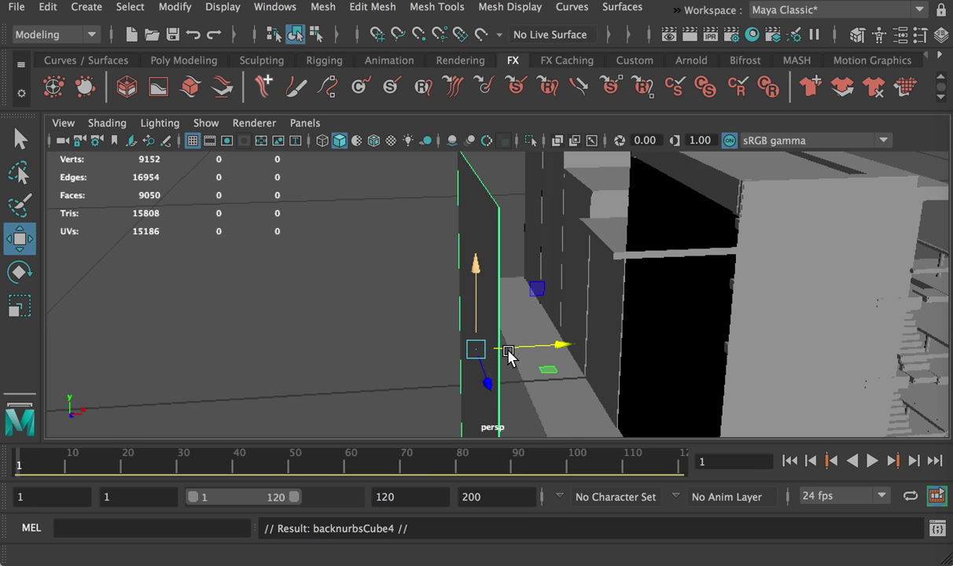
Display the Channel Box and set the duplicate panel's Rotate Y to 180.
{"action": "left_click", "coordinate": [940, 35]}
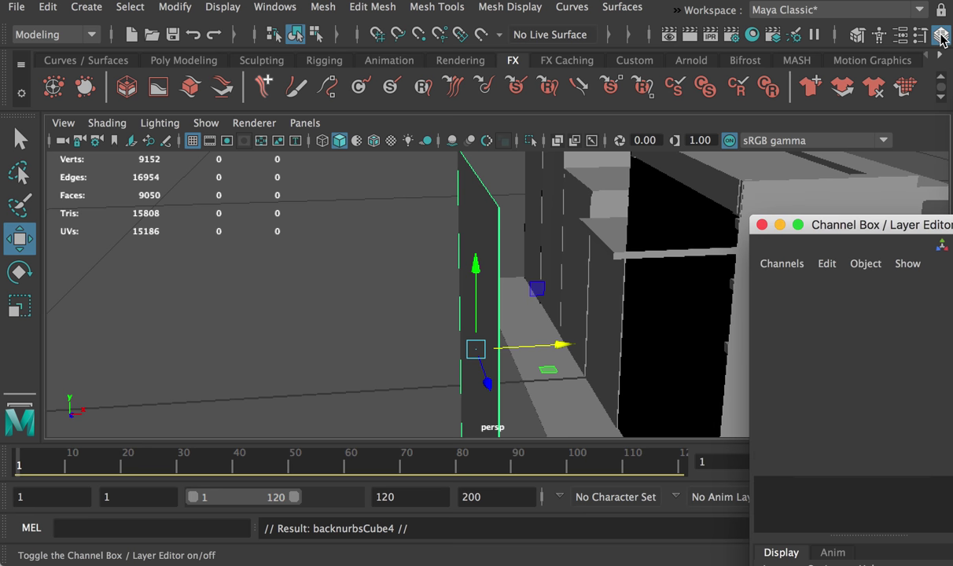
{"action": "left_click_drag", "start_coordinate": [881, 225], "coordinate": [784, 166]}
{"action": "key", "text": "e"}
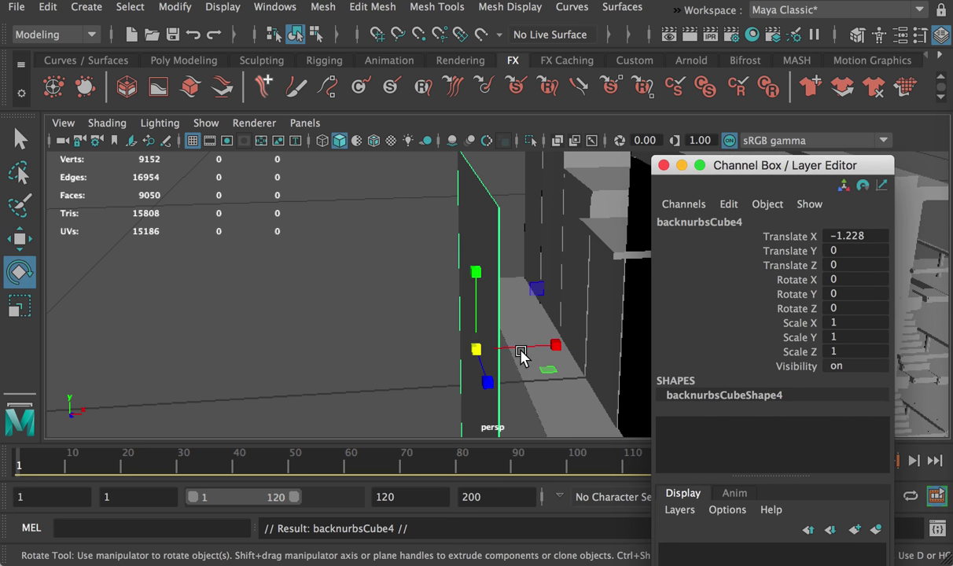
{"action": "left_click_drag", "start_coordinate": [458, 383], "coordinate": [428, 357]}
{"action": "left_click", "coordinate": [843, 294]}
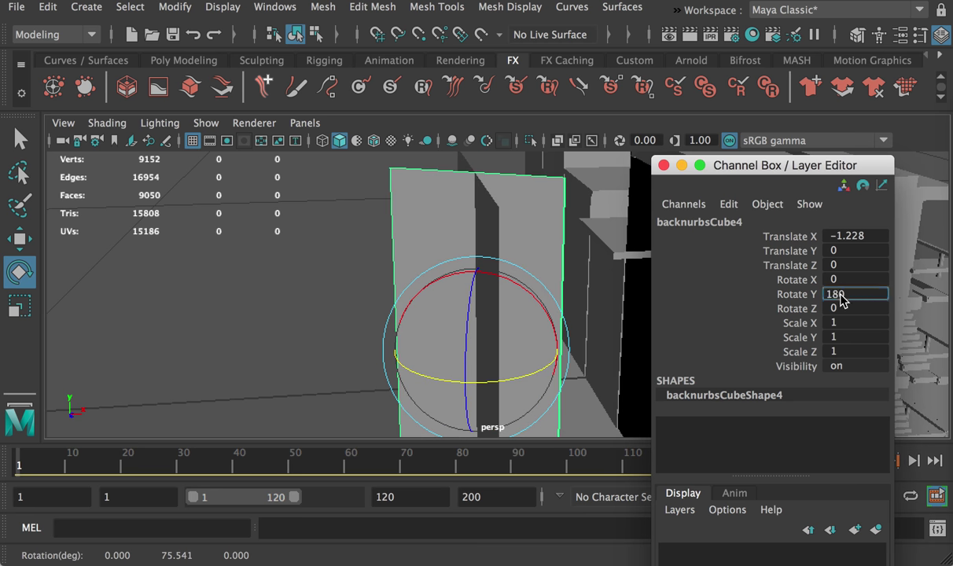
{"action": "type", "text": "180"}
{"action": "key", "text": "Return"}
Try offsetting the flipped duplicate slightly from the original panel along the X axis, and undo the move.
{"action": "left_click_drag", "start_coordinate": [504, 309], "coordinate": [488, 346], "text": "alt"}
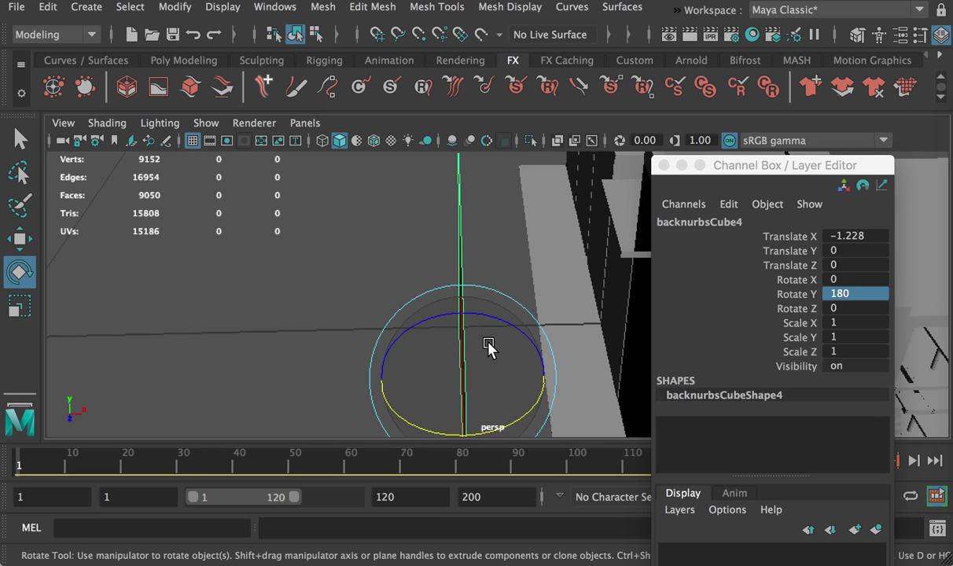
{"action": "key", "text": "w"}
{"action": "left_click_drag", "start_coordinate": [541, 377], "coordinate": [559, 378]}
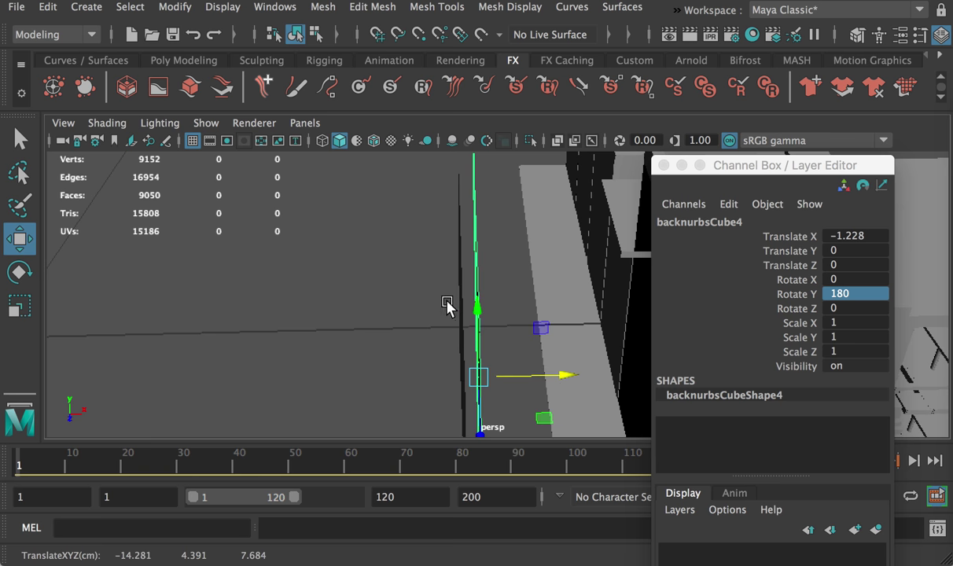
{"action": "left_click_drag", "start_coordinate": [448, 307], "coordinate": [472, 291], "text": "alt"}
{"action": "key", "text": "ctrl+z"}
Inspect the back-to-back wall panels from several angles to check the faces on both sides.
{"action": "left_click_drag", "start_coordinate": [494, 239], "coordinate": [385, 250], "text": "alt"}
{"action": "left_click_drag", "start_coordinate": [308, 259], "coordinate": [401, 280], "text": "alt"}
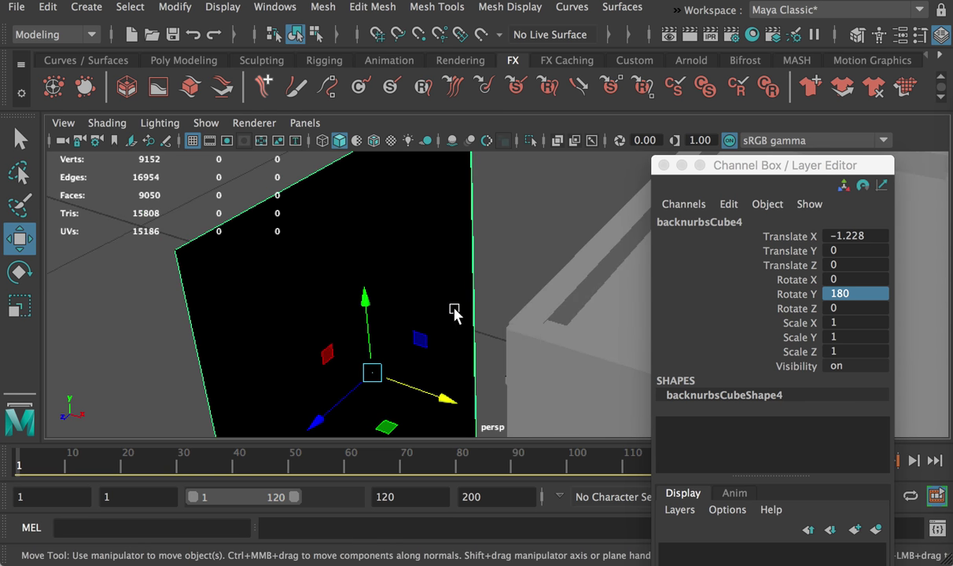
{"action": "left_click_drag", "start_coordinate": [455, 313], "coordinate": [521, 297], "text": "alt"}
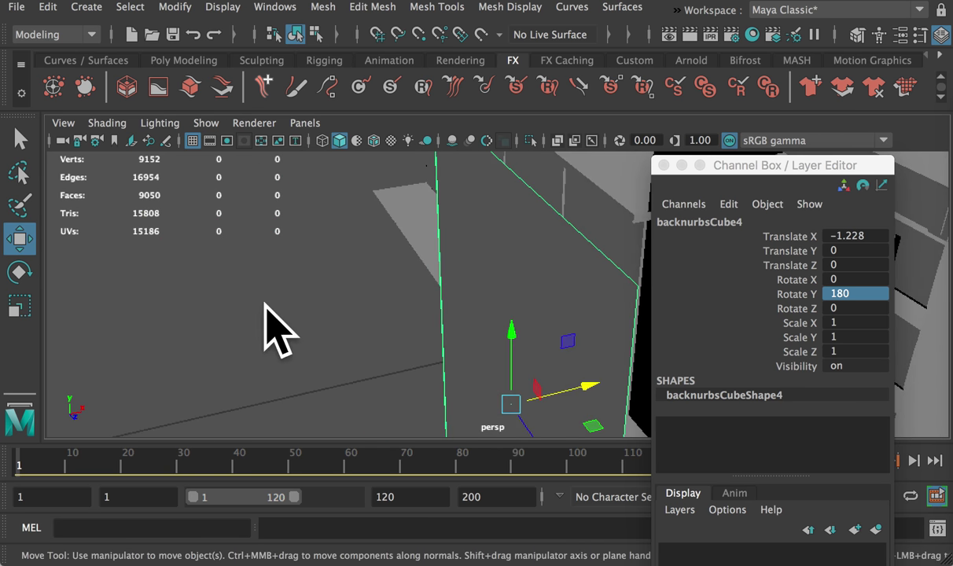
{"action": "left_click_drag", "start_coordinate": [275, 330], "coordinate": [406, 314], "text": "alt"}
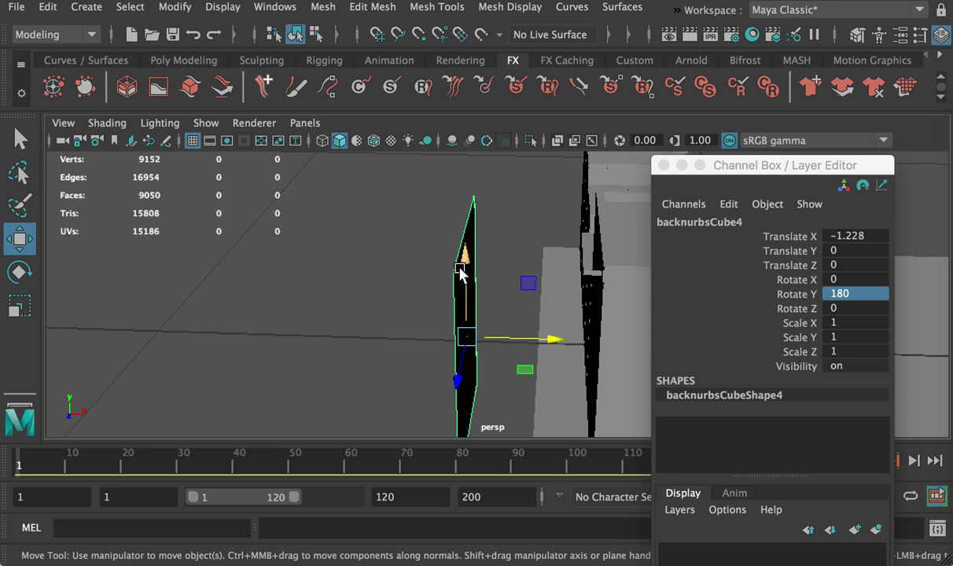